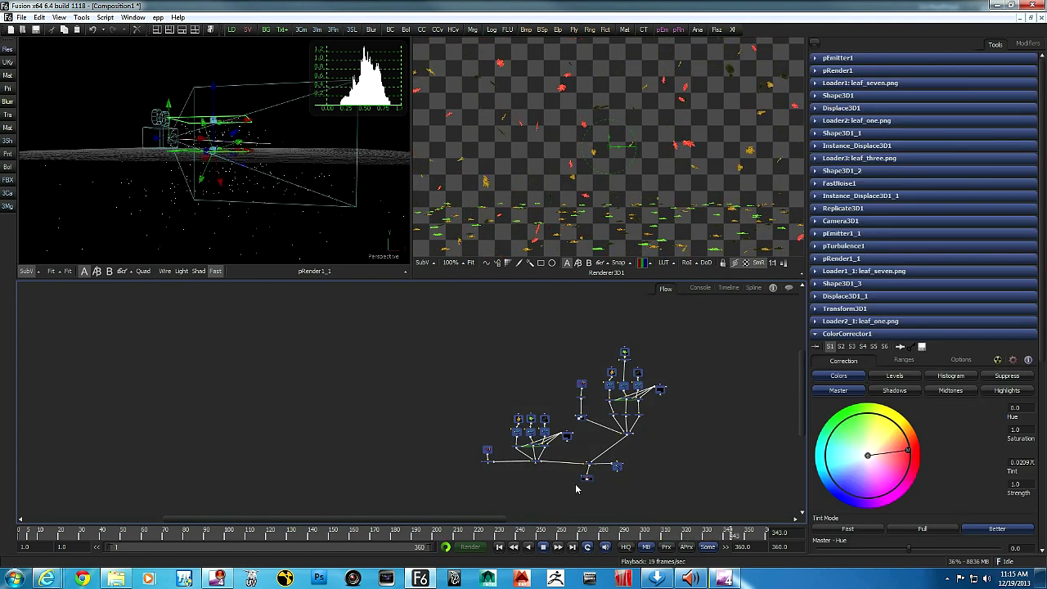
Replace all existing nodes with a pEmitter feeding a pRender, and show the pRender in the second viewer.
{"action": "key", "text": "Delete"}
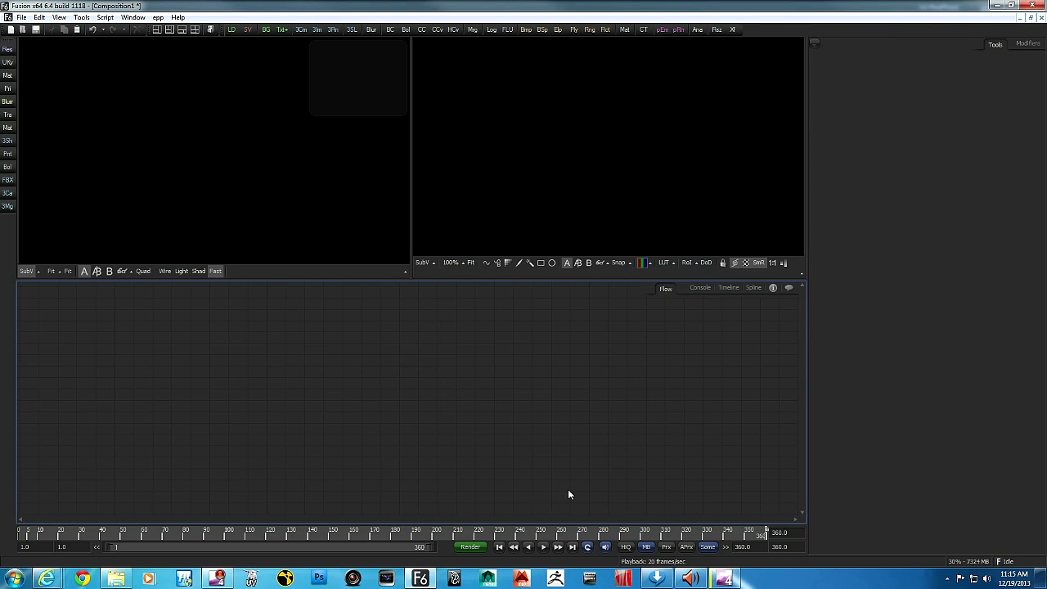
{"action": "left_click", "coordinate": [661, 30]}
{"action": "left_click", "coordinate": [680, 30]}
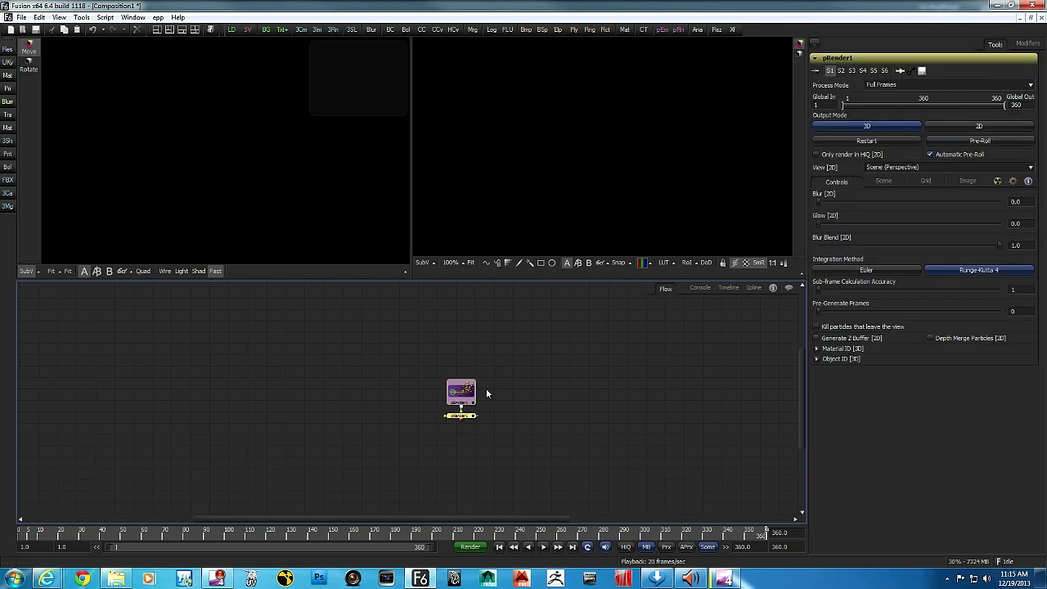
{"action": "left_click", "coordinate": [466, 375]}
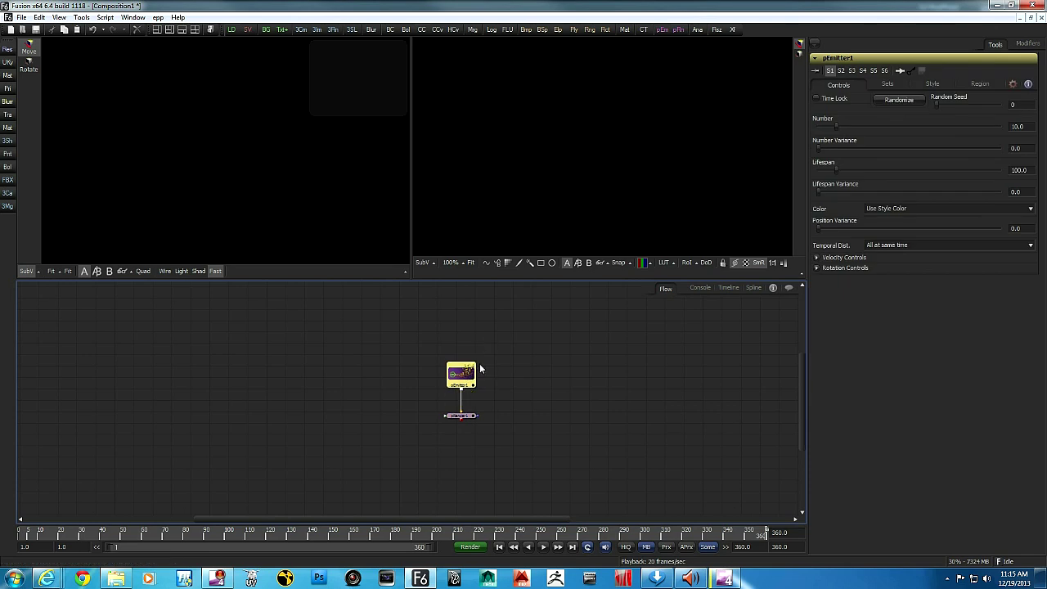
{"action": "left_click_drag", "start_coordinate": [464, 419], "coordinate": [531, 245]}
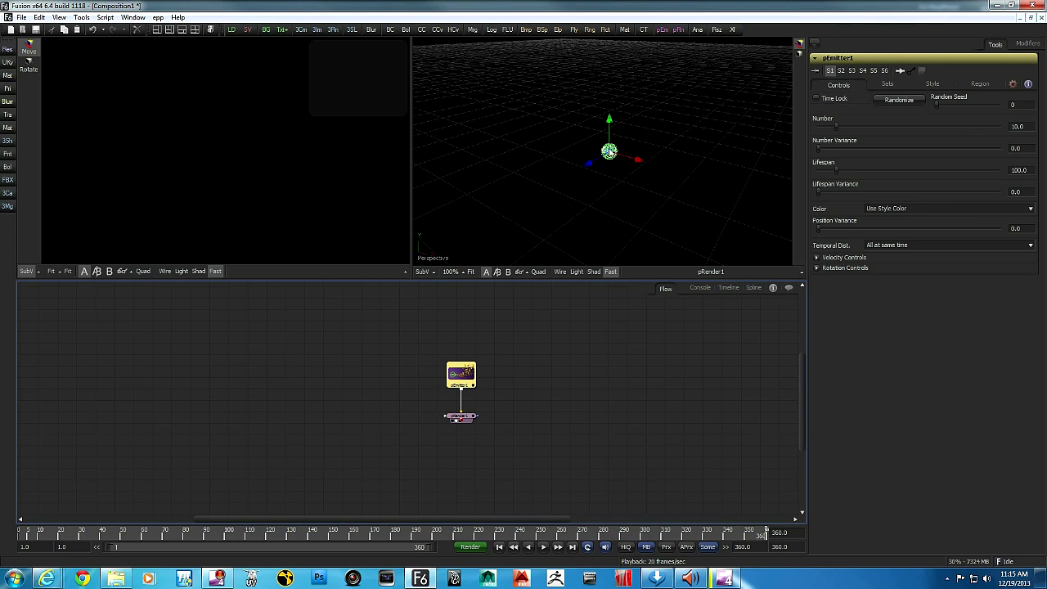
Set the pEmitter's velocity to about 0.053, its velocity variance to about 0.025 and its angle to 90.
{"action": "left_click", "coordinate": [817, 258]}
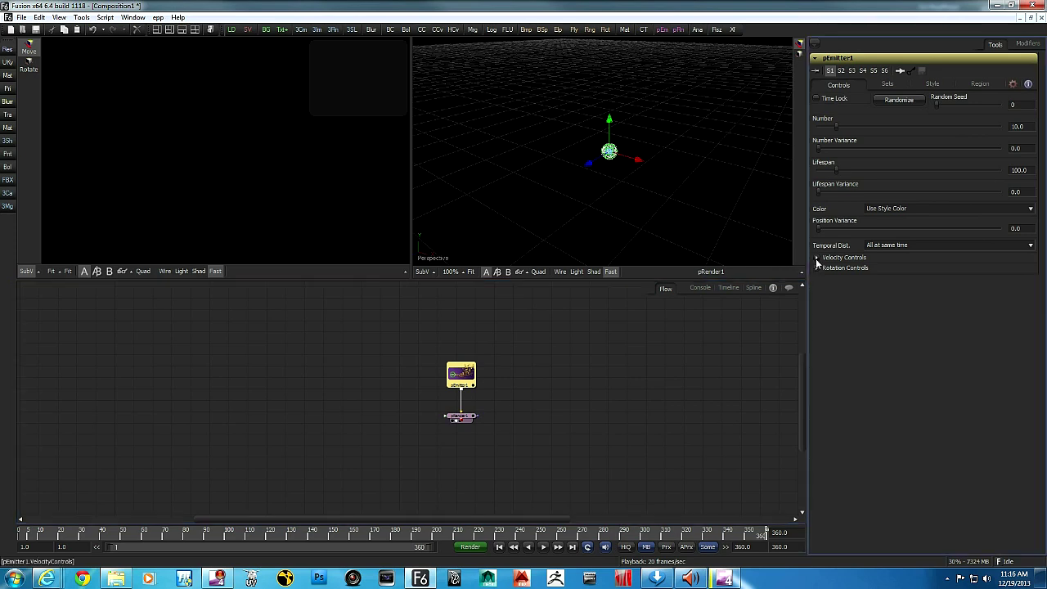
{"action": "left_click_drag", "start_coordinate": [841, 279], "coordinate": [827, 297]}
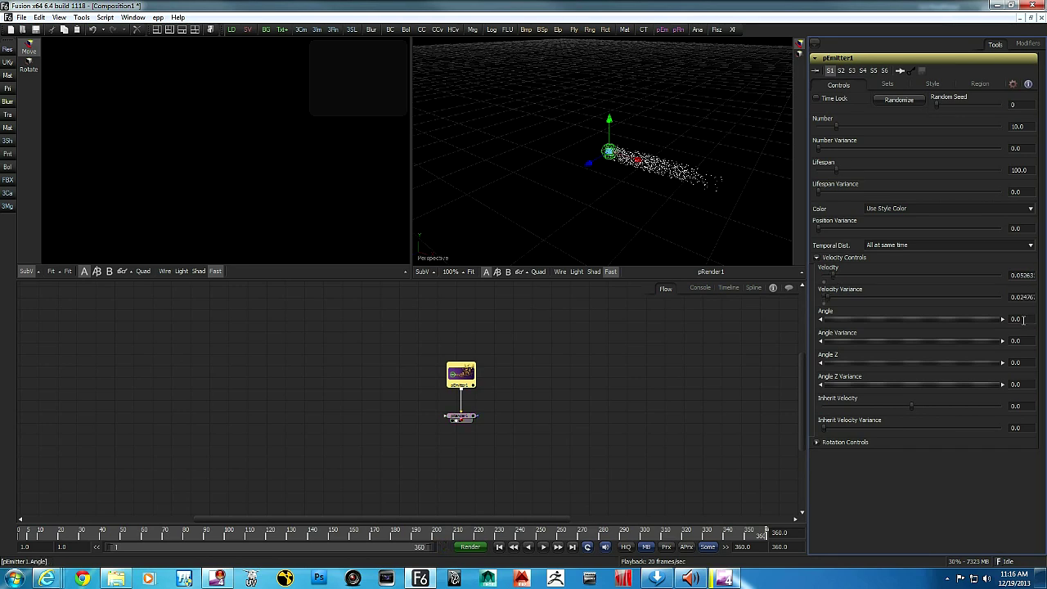
{"action": "type", "text": "90"}
{"action": "key", "text": "Return"}
With playback running, set the pEmitter's lifespan to about 57 and its velocity variance to about 0.043.
{"action": "left_click", "coordinate": [543, 547]}
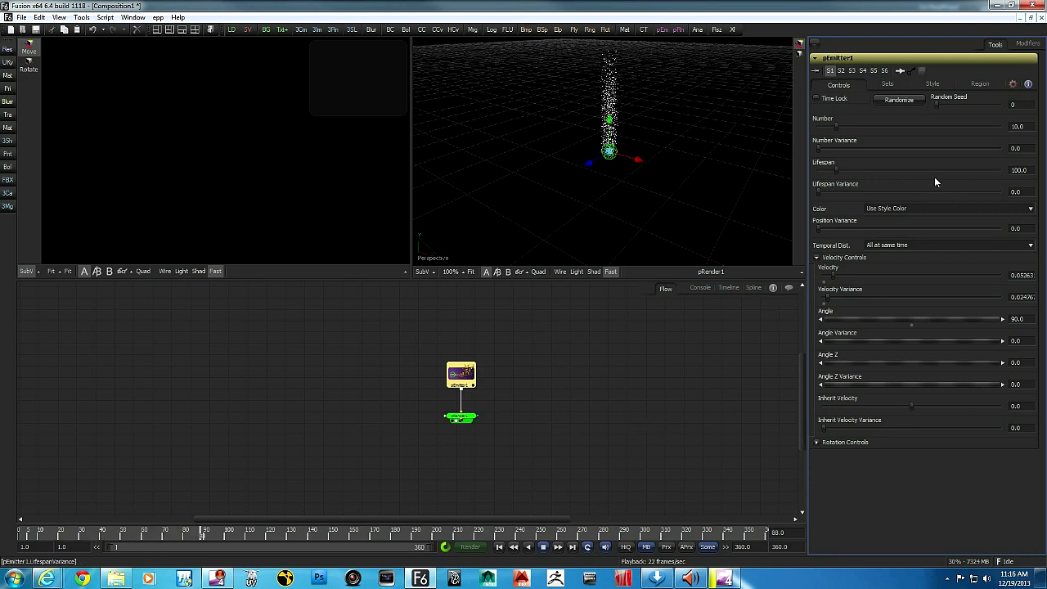
{"action": "left_click_drag", "start_coordinate": [835, 171], "coordinate": [829, 175]}
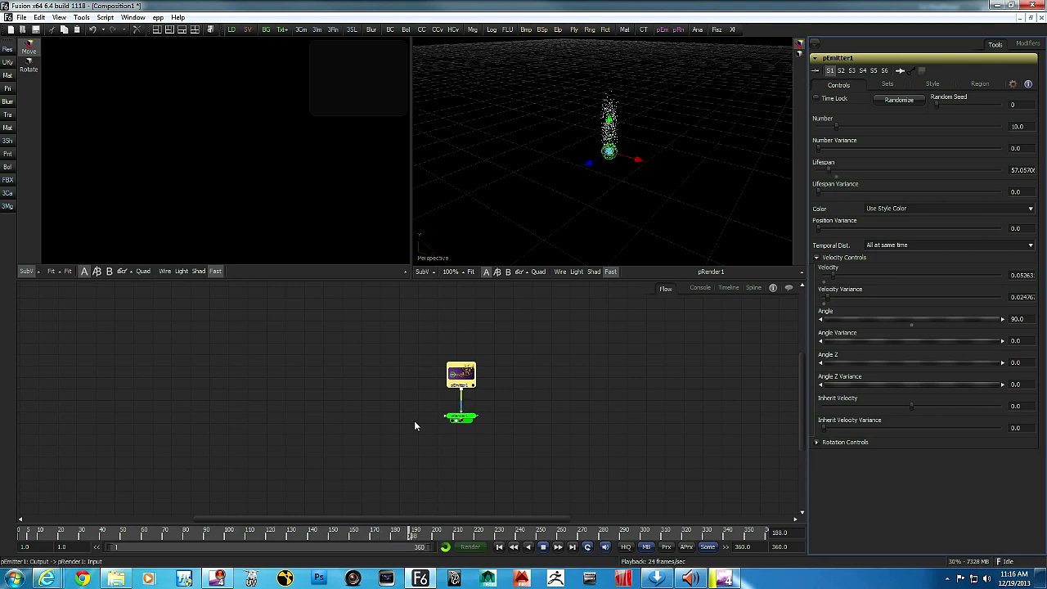
{"action": "left_click", "coordinate": [611, 235]}
{"action": "left_click_drag", "start_coordinate": [610, 235], "coordinate": [671, 254]}
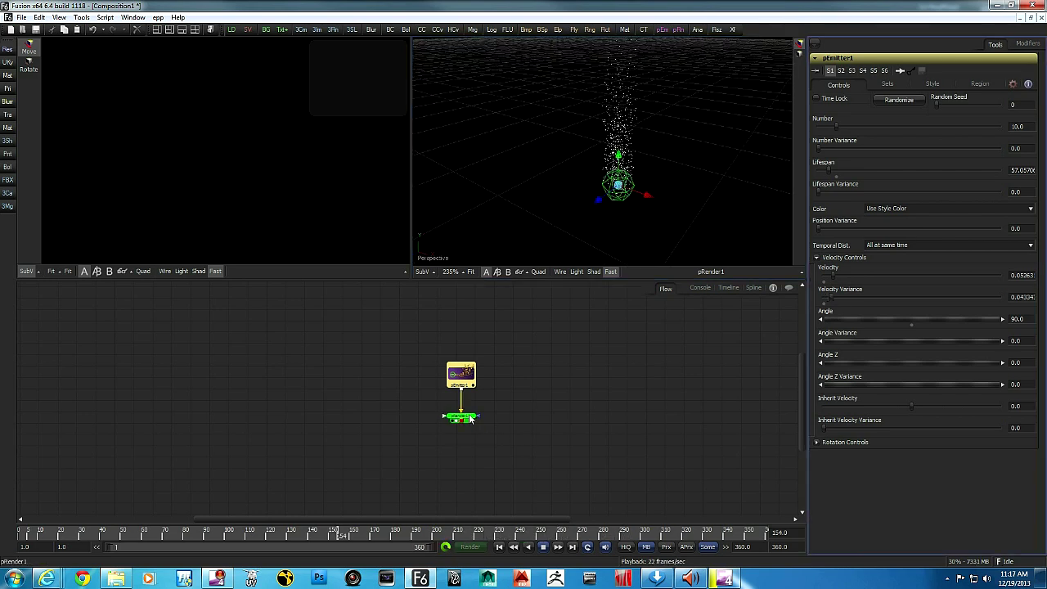
{"action": "left_click", "coordinate": [521, 366]}
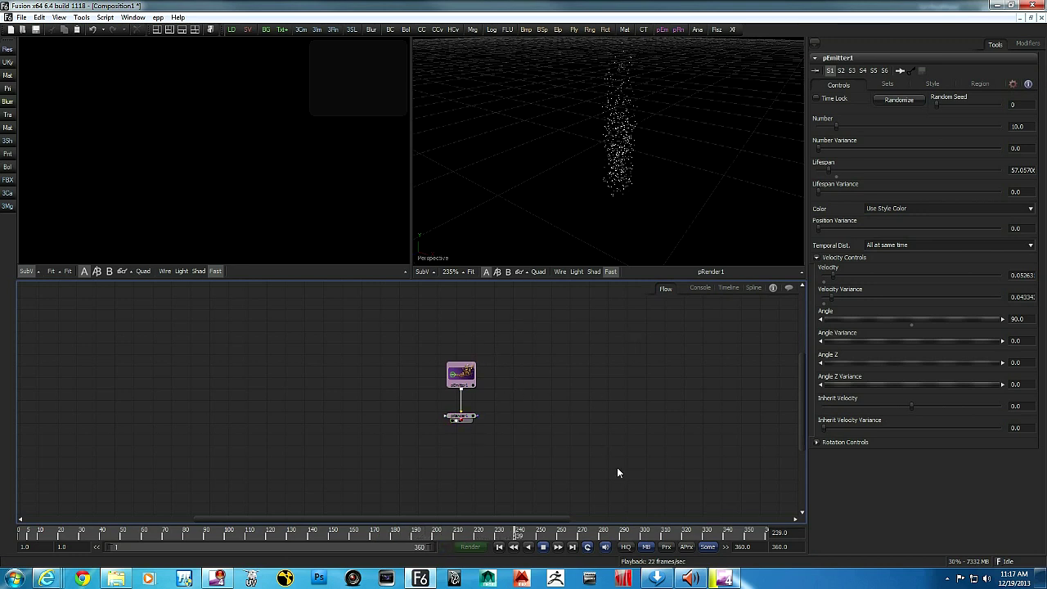
{"action": "left_click", "coordinate": [545, 548]}
Set the pEmitter's particle style to Bitmap.
{"action": "left_click", "coordinate": [471, 386]}
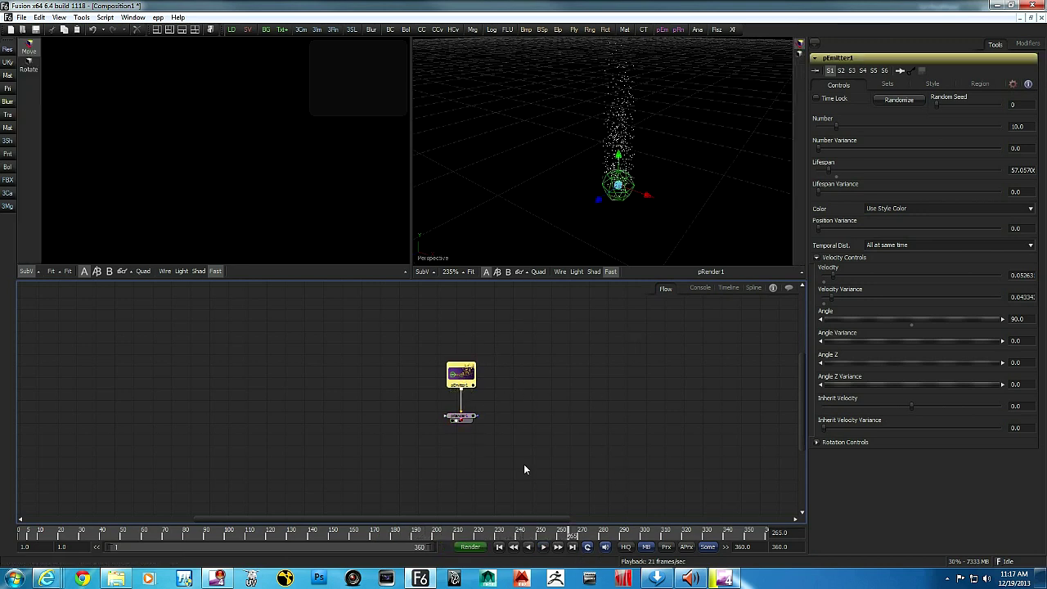
{"action": "left_click", "coordinate": [933, 84]}
{"action": "left_click", "coordinate": [1030, 100]}
{"action": "left_click", "coordinate": [908, 118]}
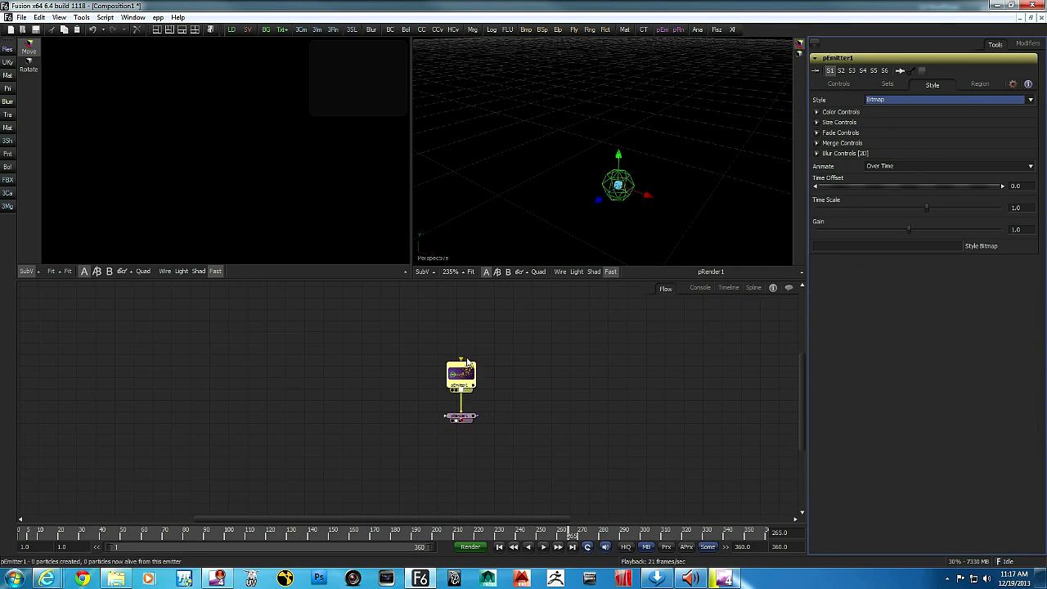
Add a FastNoise node and arrange it above the pEmitter, with the pRender spaced further below.
{"action": "left_click", "coordinate": [488, 347]}
{"action": "key", "text": "ctrl+space"}
{"action": "type", "text": "fast"}
{"action": "left_click", "coordinate": [488, 217]}
{"action": "left_click", "coordinate": [476, 398]}
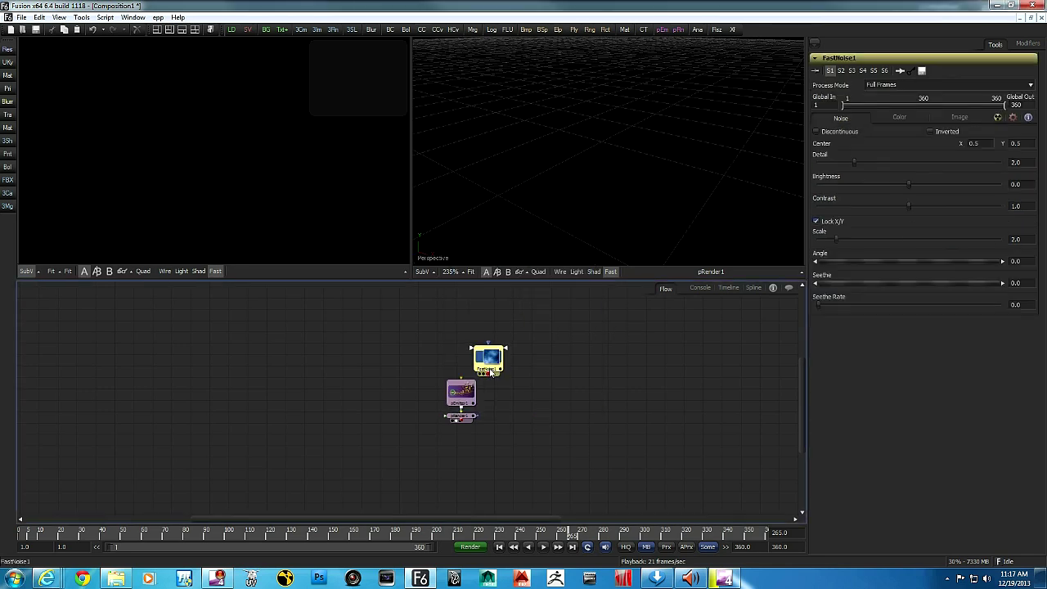
{"action": "left_click_drag", "start_coordinate": [463, 414], "coordinate": [469, 432]}
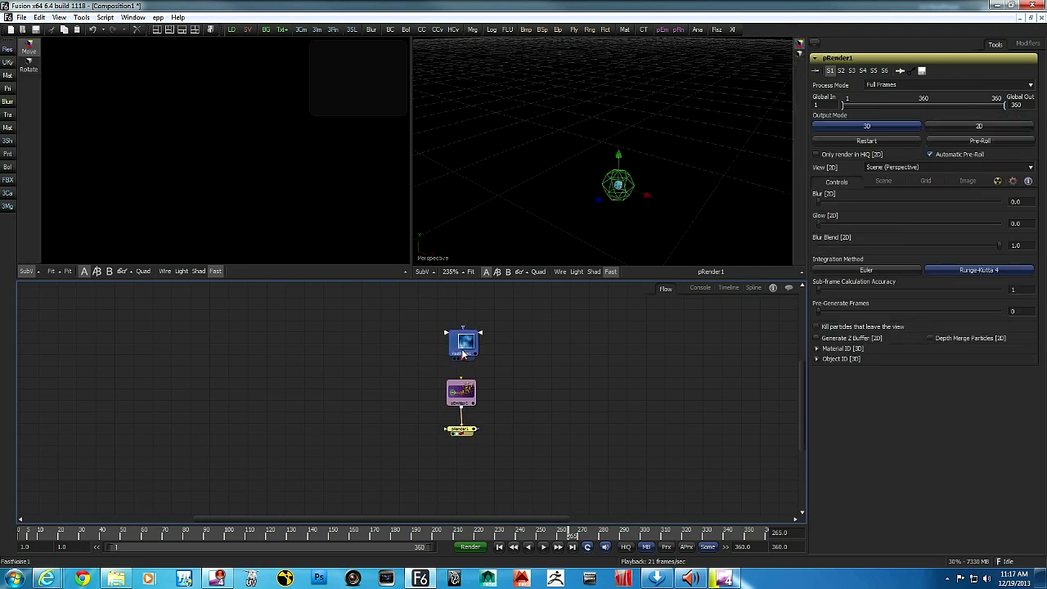
Set the FastNoise image size to 64 by 64 without frame format settings and show it in the first viewer.
{"action": "left_click", "coordinate": [463, 348]}
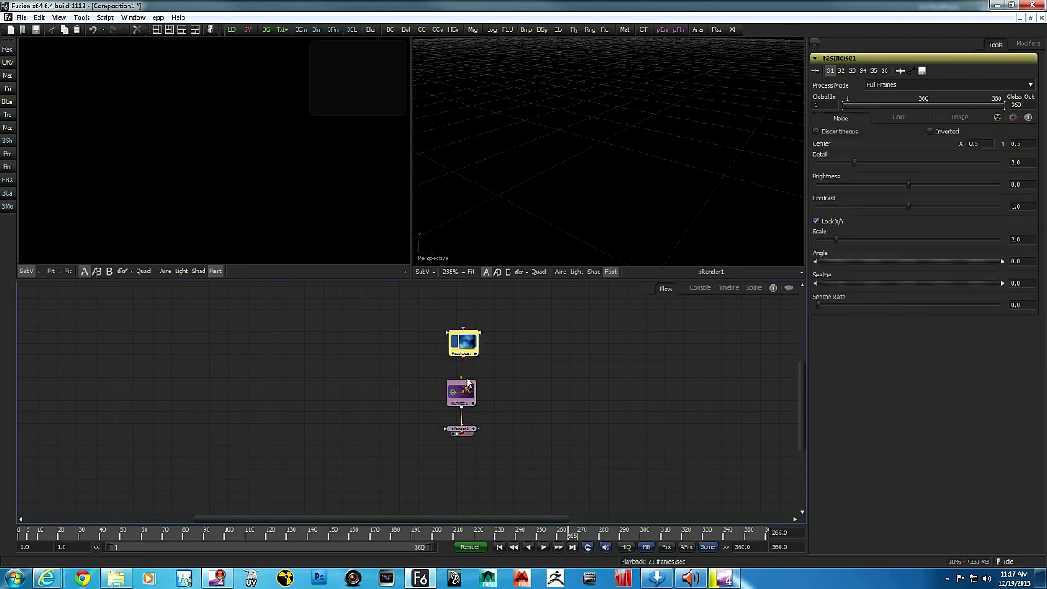
{"action": "left_click", "coordinate": [962, 118]}
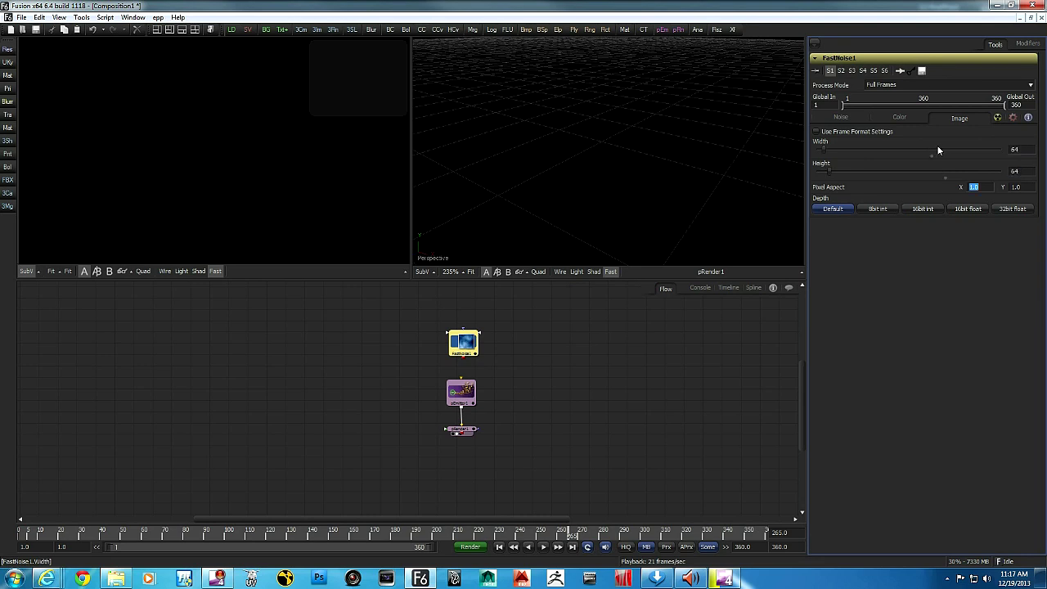
{"action": "left_click_drag", "start_coordinate": [463, 344], "coordinate": [270, 179]}
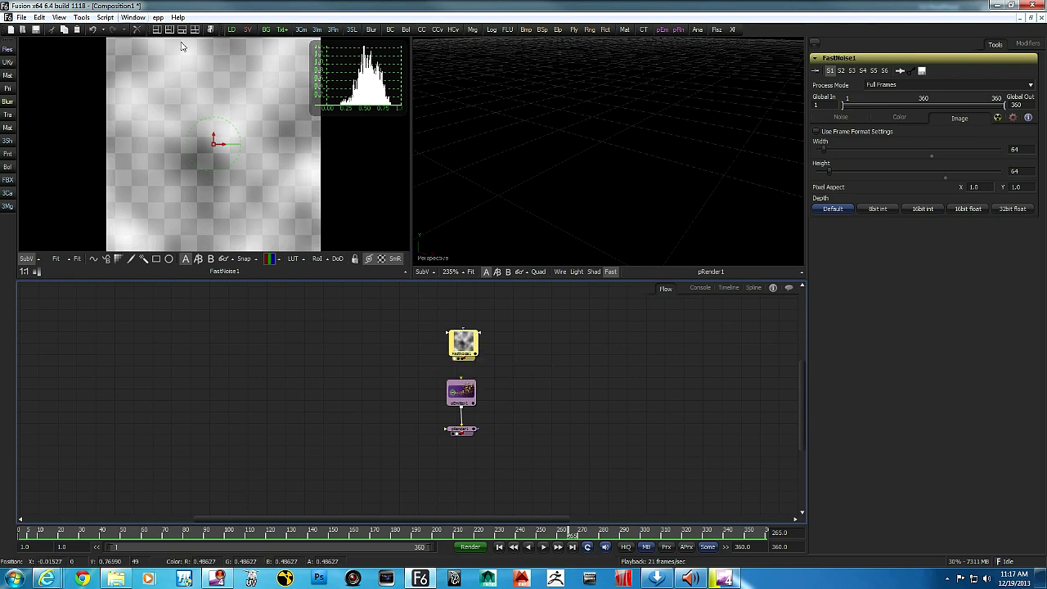
{"action": "scroll", "coordinate": [254, 203], "scroll_direction": "down", "scroll_amount": 2}
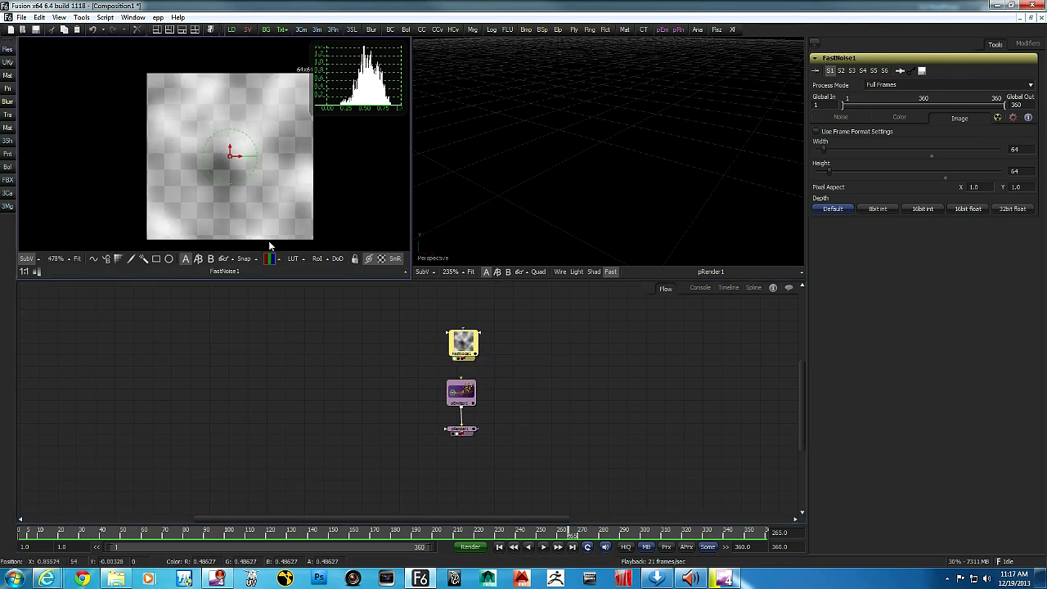
Add a polygon mask to the FastNoise, reduce the viewer toolbar to icons only, and set the mask node aside.
{"action": "left_click", "coordinate": [92, 258]}
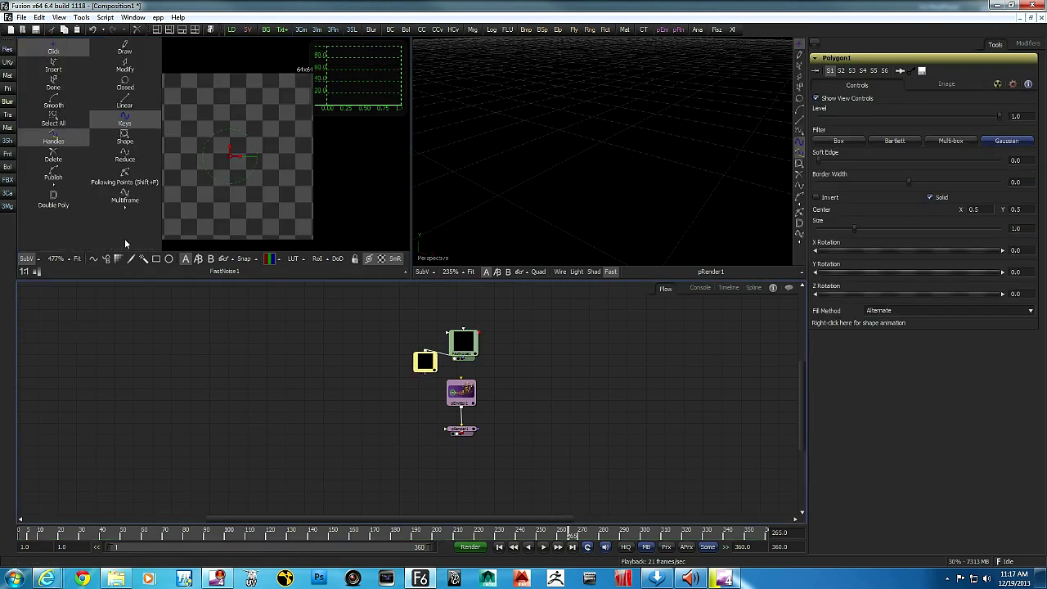
{"action": "right_click", "coordinate": [166, 273]}
{"action": "mouse_move", "coordinate": [196, 288]}
{"action": "left_click", "coordinate": [242, 289]}
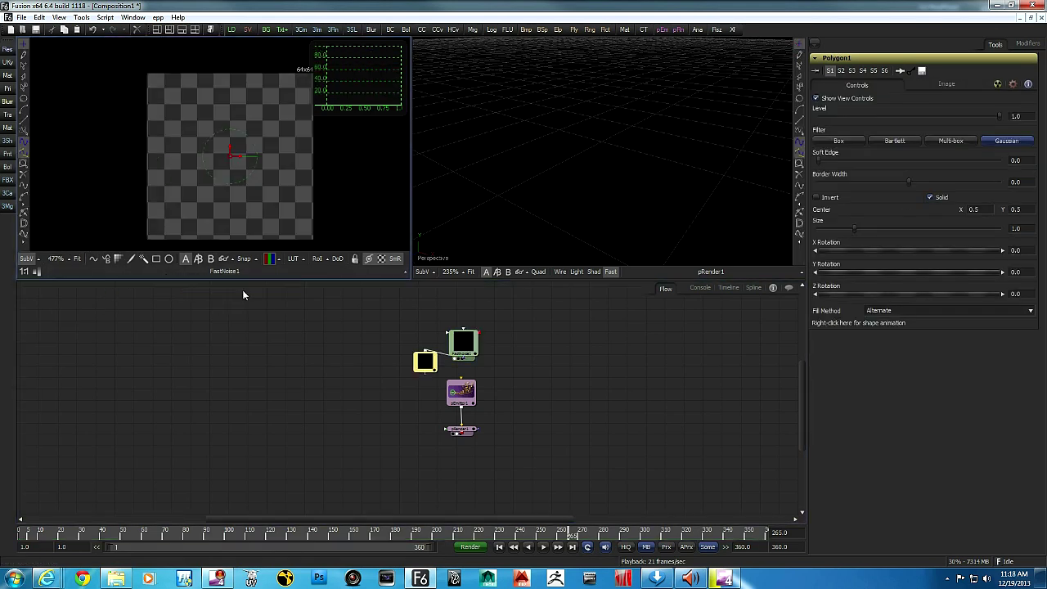
{"action": "left_click_drag", "start_coordinate": [424, 361], "coordinate": [375, 342]}
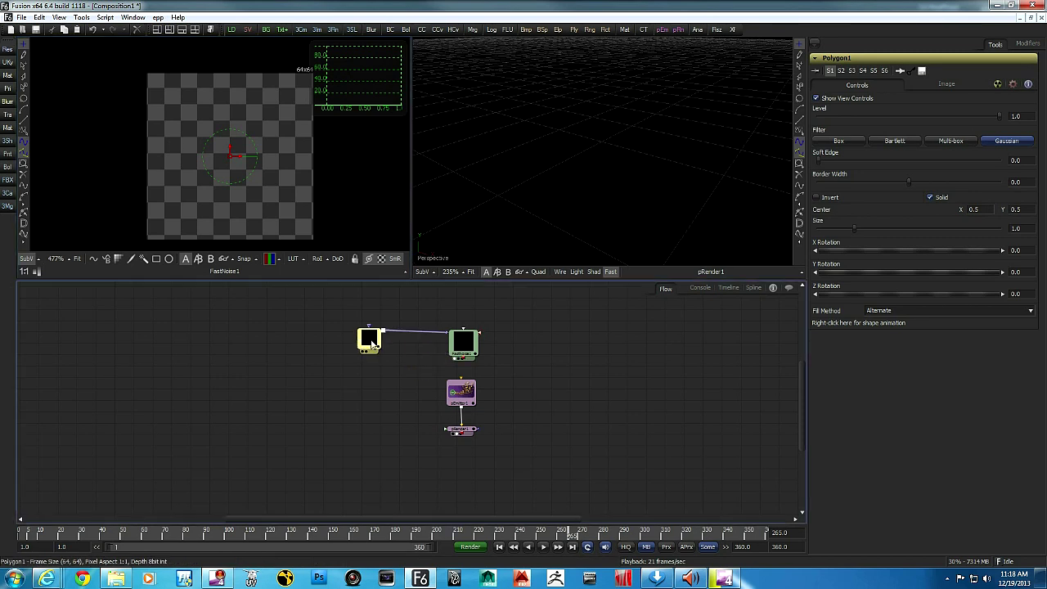
Disconnect the polygon mask from the FastNoise and draw a closed, roughly circular outline around the centre of the noise image.
{"action": "left_click", "coordinate": [437, 332]}
{"action": "left_click", "coordinate": [175, 153]}
{"action": "left_click", "coordinate": [214, 107]}
{"action": "left_click", "coordinate": [253, 107]}
{"action": "left_click", "coordinate": [281, 144]}
{"action": "left_click", "coordinate": [279, 182]}
{"action": "left_click", "coordinate": [234, 214]}
{"action": "left_click", "coordinate": [199, 207]}
{"action": "left_click", "coordinate": [176, 153]}
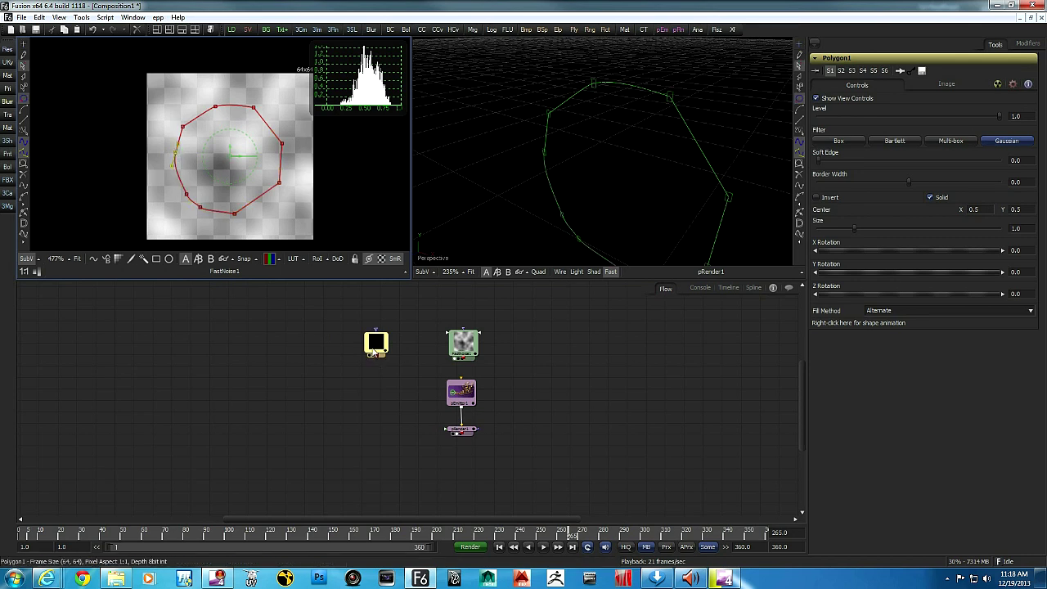
Reconnect the polygon as the FastNoise's mask and set its soft edge to about 0.13.
{"action": "left_click_drag", "start_coordinate": [376, 353], "coordinate": [461, 346]}
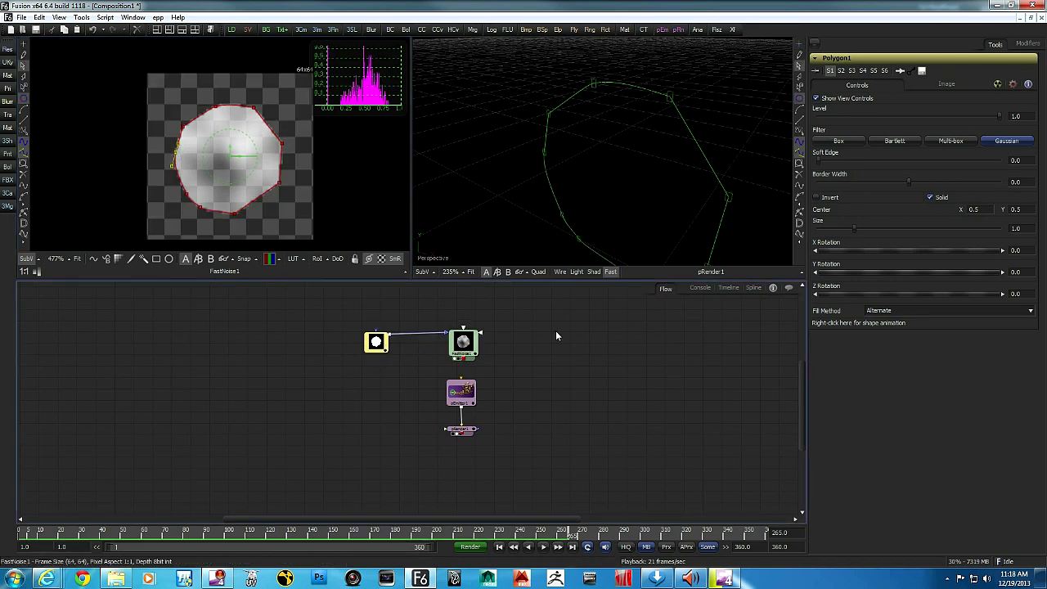
{"action": "left_click_drag", "start_coordinate": [818, 160], "coordinate": [941, 164]}
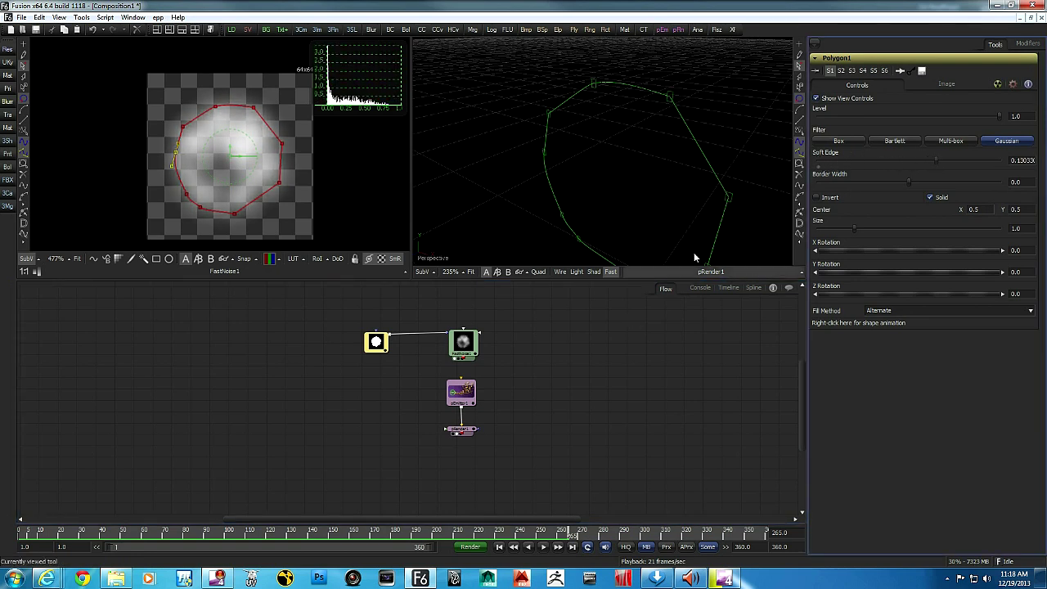
Set the FastNoise seethe rate to about 0.264 and play back the animated noise.
{"action": "left_click", "coordinate": [463, 342]}
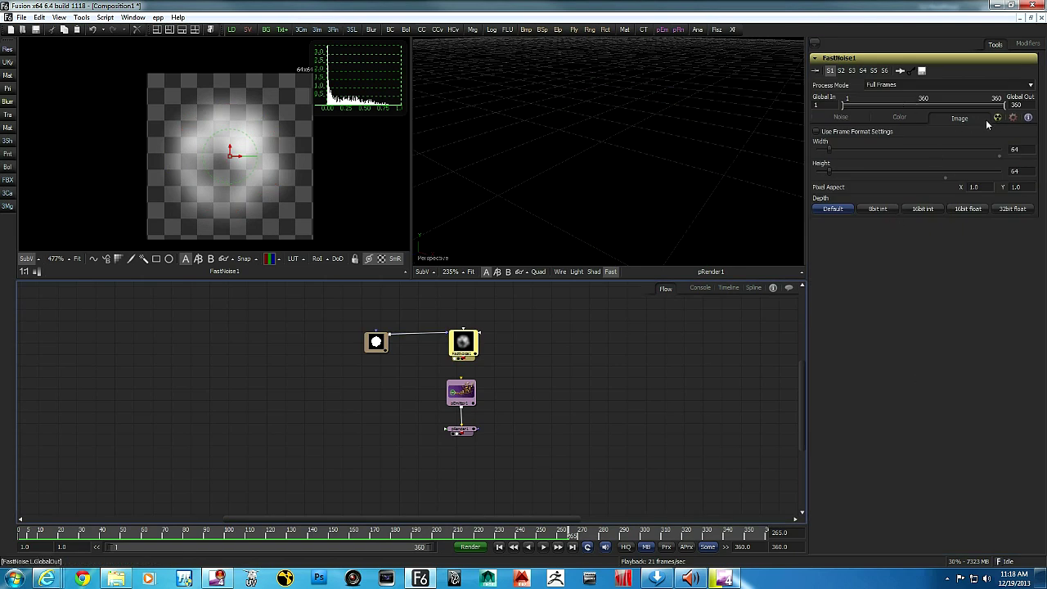
{"action": "left_click", "coordinate": [847, 119]}
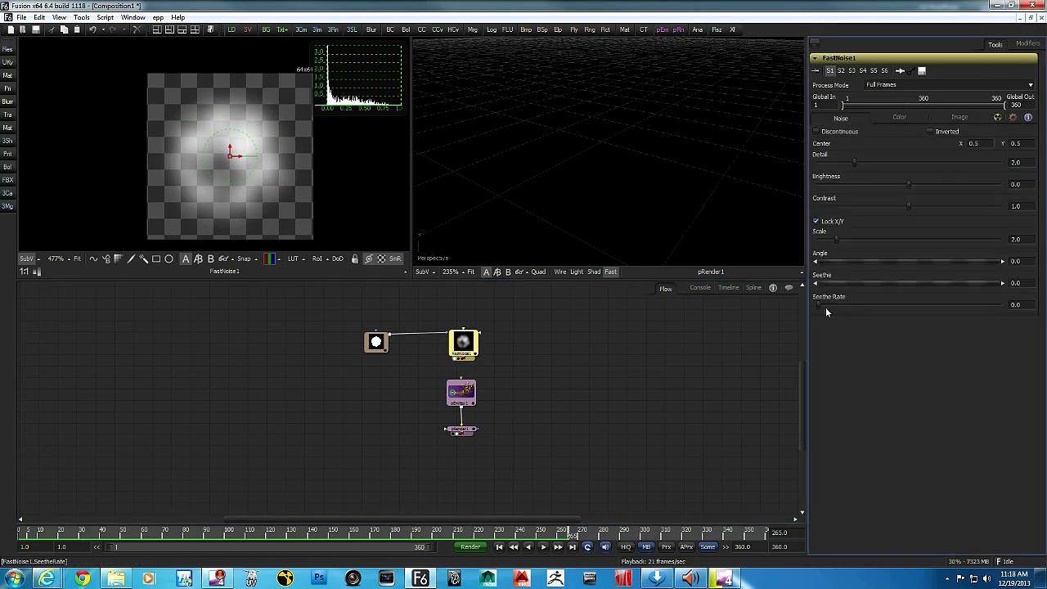
{"action": "left_click_drag", "start_coordinate": [818, 304], "coordinate": [866, 304]}
{"action": "left_click", "coordinate": [543, 547]}
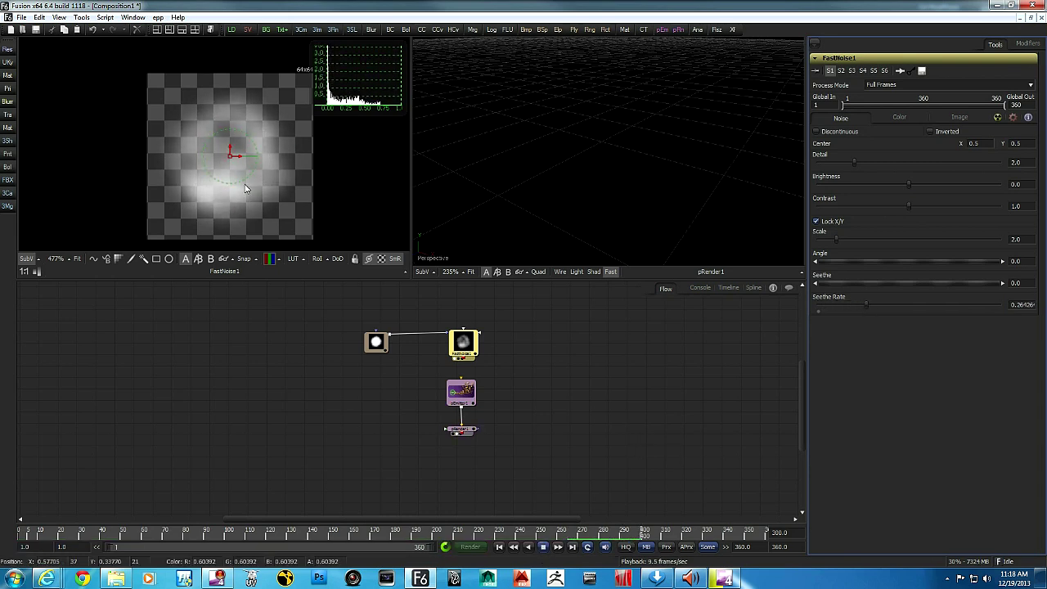
{"action": "left_click", "coordinate": [544, 547]}
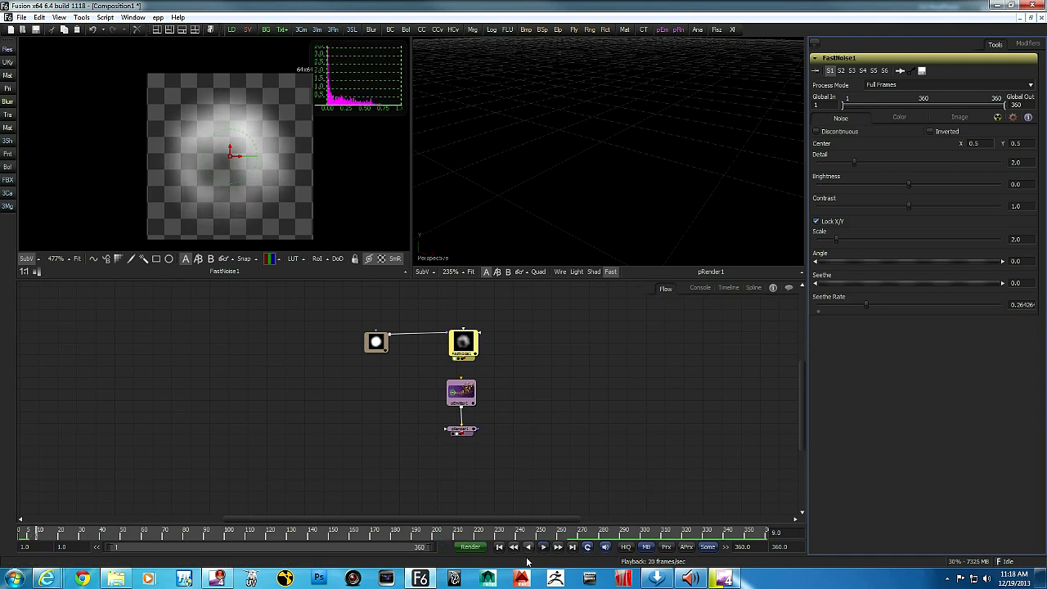
Connect the FastNoise to the pEmitter as its style bitmap and play the particle animation.
{"action": "left_click", "coordinate": [462, 434]}
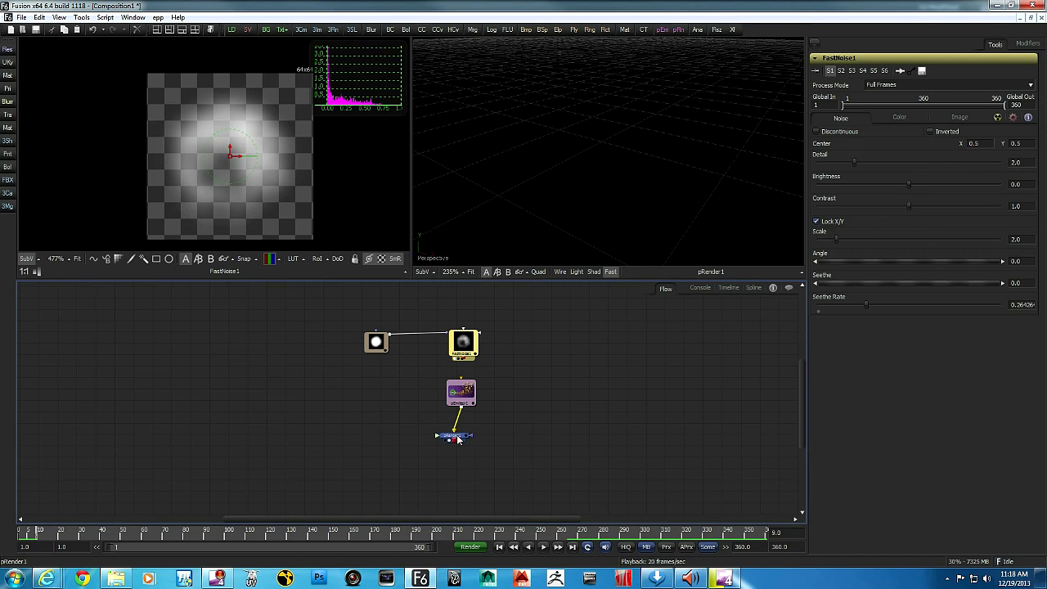
{"action": "left_click", "coordinate": [460, 435]}
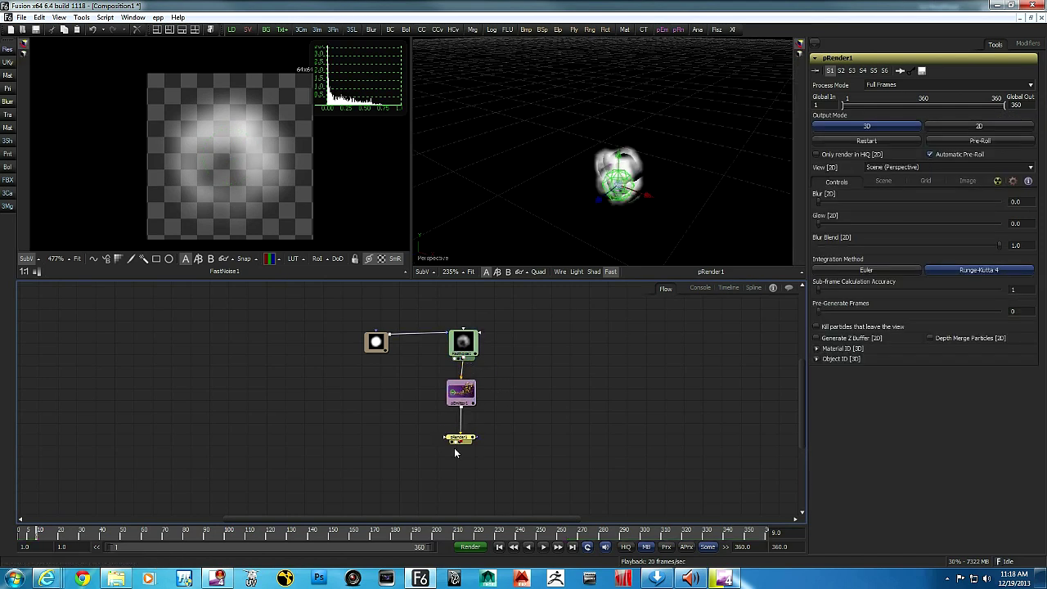
{"action": "left_click", "coordinate": [543, 547]}
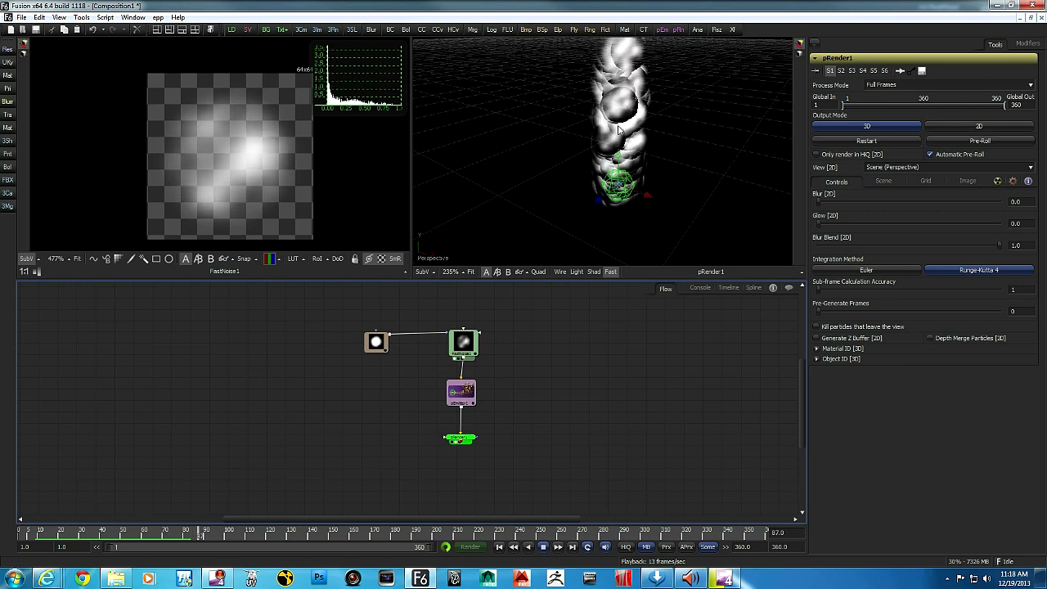
Set the 3D viewer's transparency to Quick Sort.
{"action": "scroll", "coordinate": [655, 159], "scroll_direction": "down", "scroll_amount": 2}
{"action": "scroll", "coordinate": [655, 158], "scroll_direction": "down", "scroll_amount": 1}
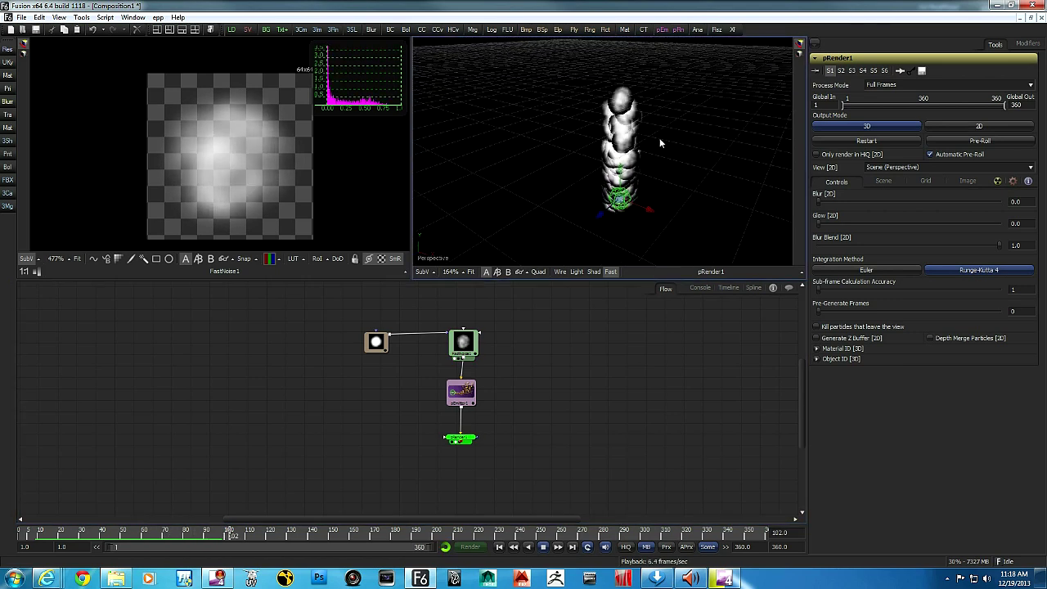
{"action": "right_click", "coordinate": [625, 125]}
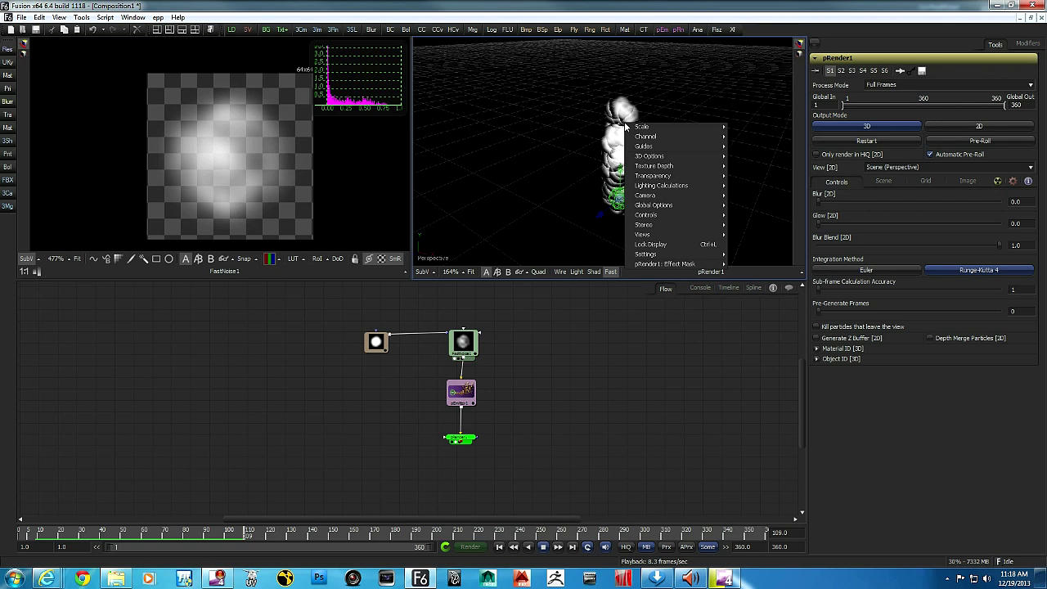
{"action": "mouse_move", "coordinate": [678, 176]}
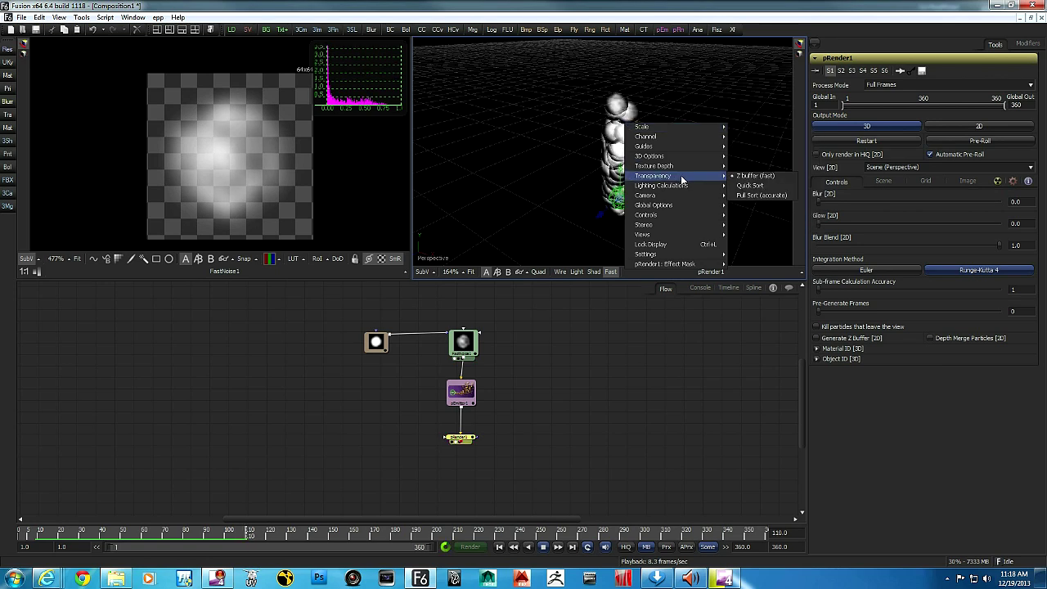
{"action": "left_click", "coordinate": [771, 185]}
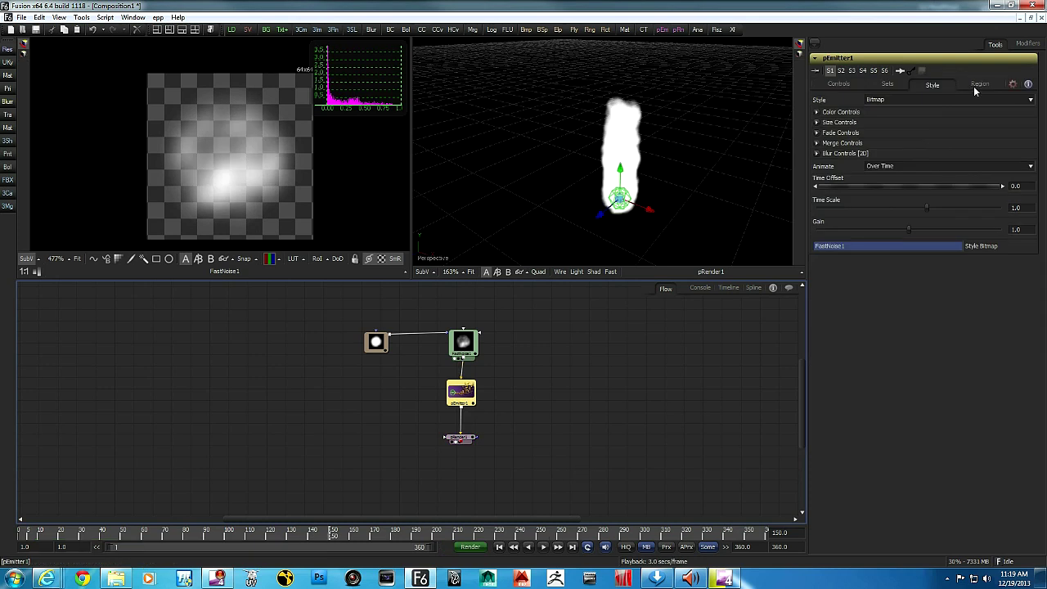
Set the pEmitter's color-over-life gradient to the orange basic color at position 0.0.
{"action": "left_click", "coordinate": [816, 112]}
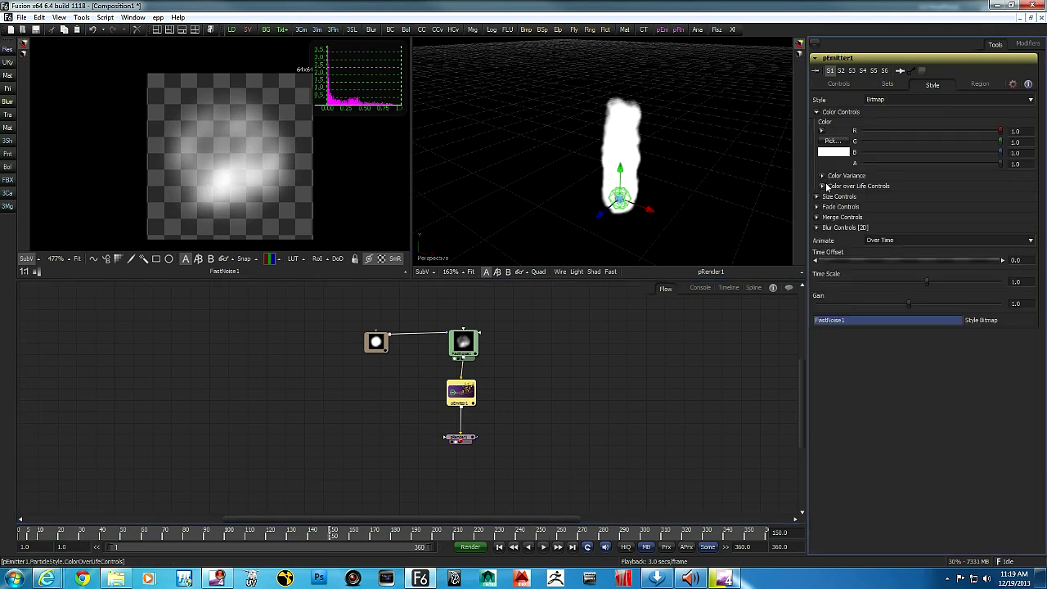
{"action": "left_click", "coordinate": [822, 186]}
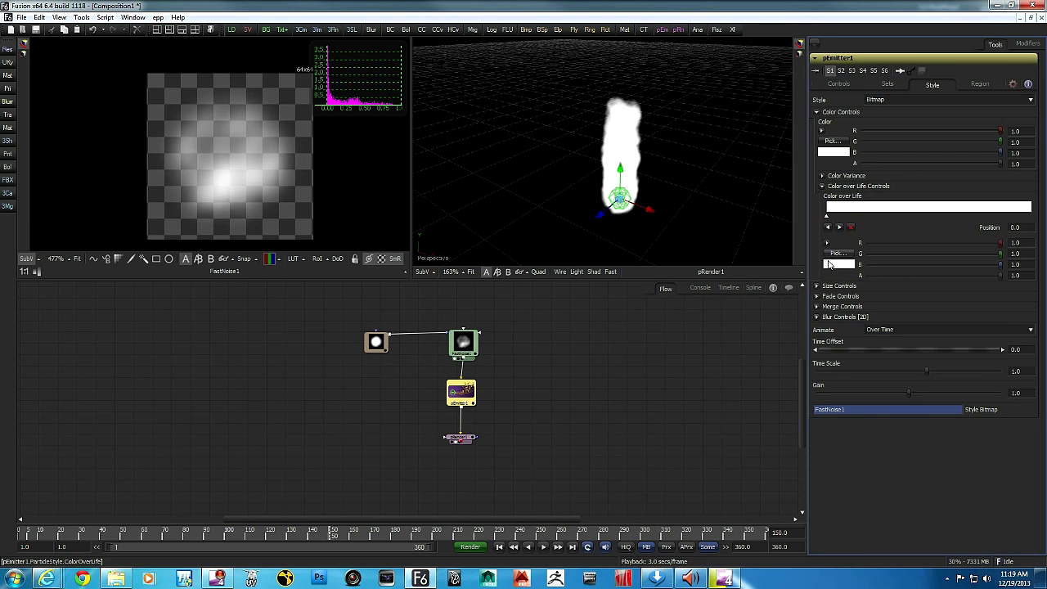
{"action": "left_click", "coordinate": [843, 255]}
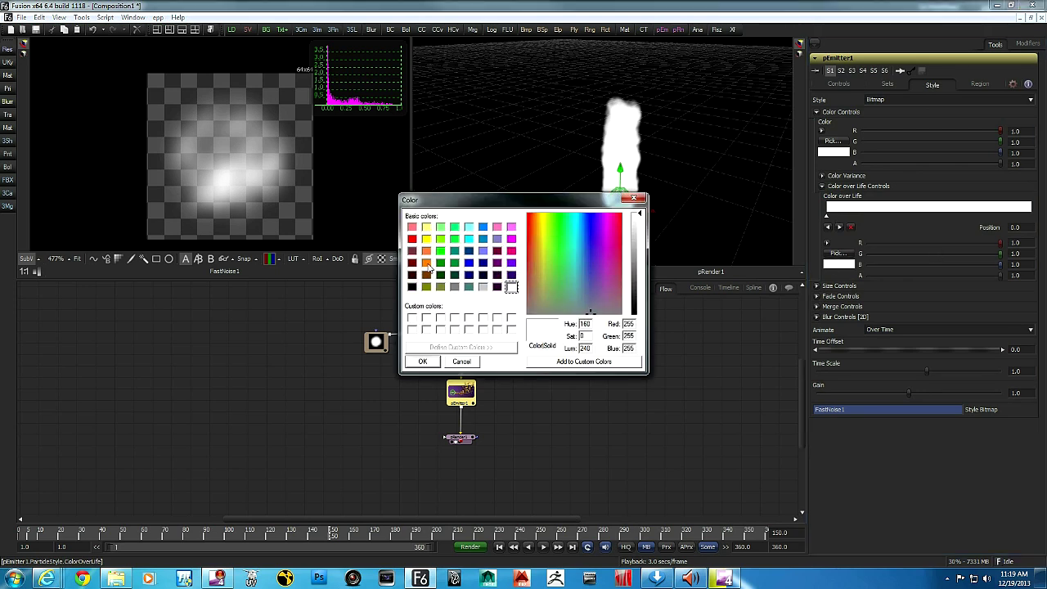
{"action": "left_click", "coordinate": [426, 262]}
{"action": "left_click", "coordinate": [423, 362]}
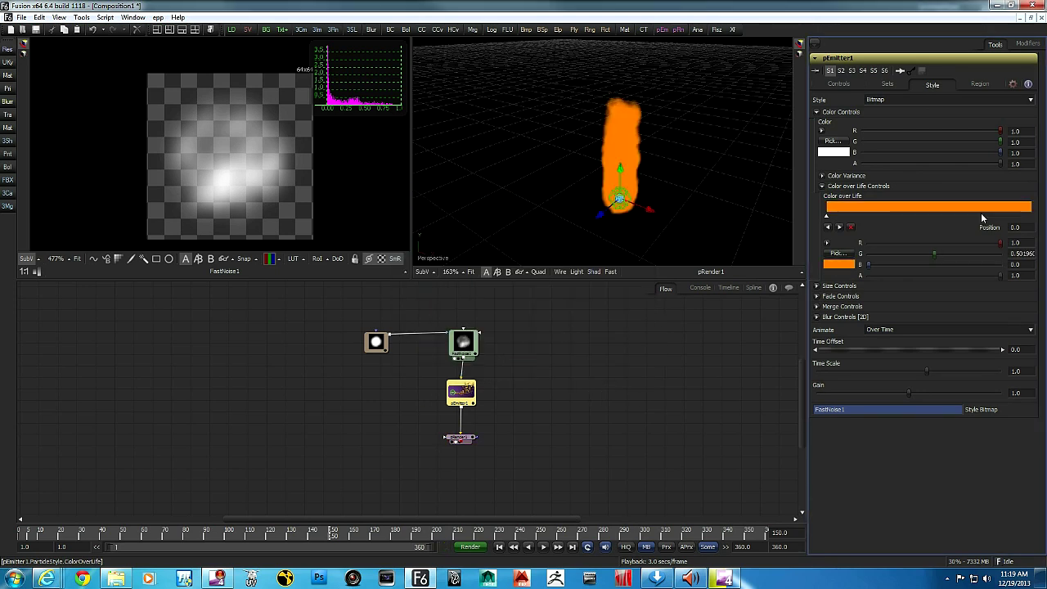
Add a color-over-life stop at about 0.398 and darken it to brown, RGB 132, 66, 0.
{"action": "left_click", "coordinate": [907, 208]}
{"action": "left_click", "coordinate": [838, 253]}
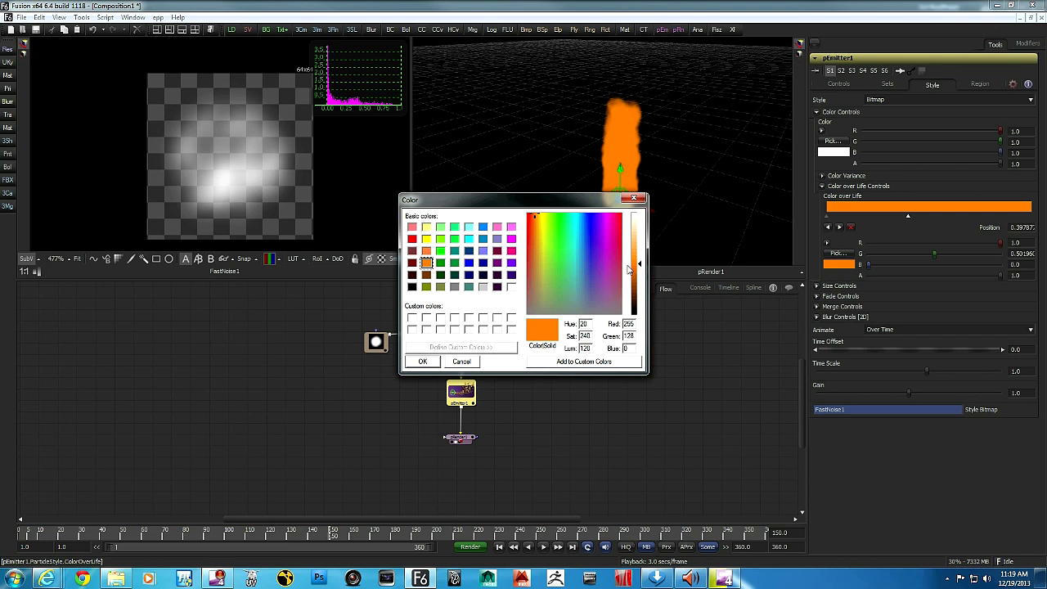
{"action": "left_click_drag", "start_coordinate": [640, 268], "coordinate": [642, 290]}
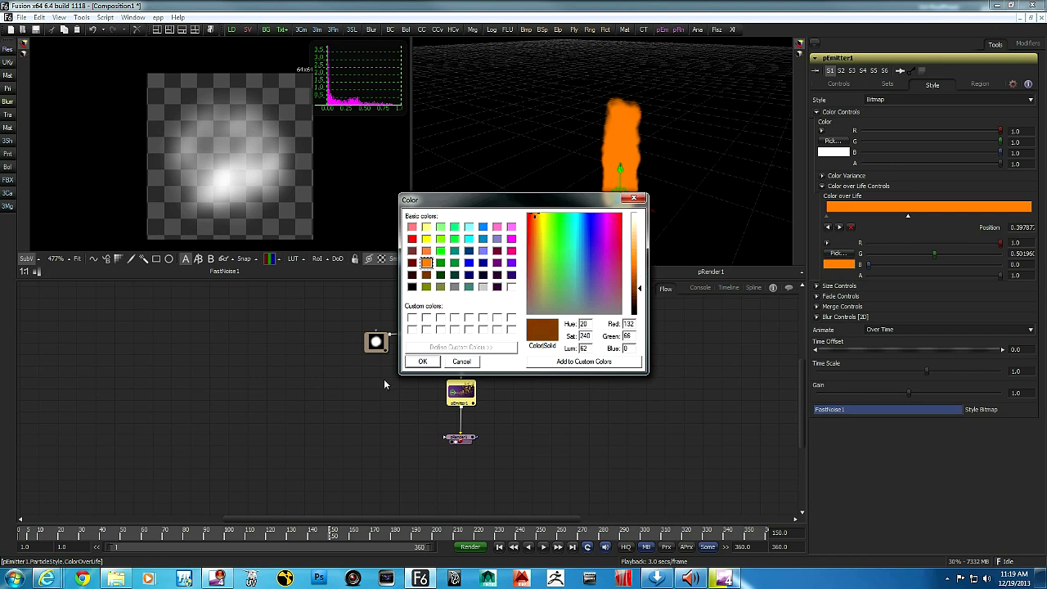
{"action": "left_click", "coordinate": [423, 362]}
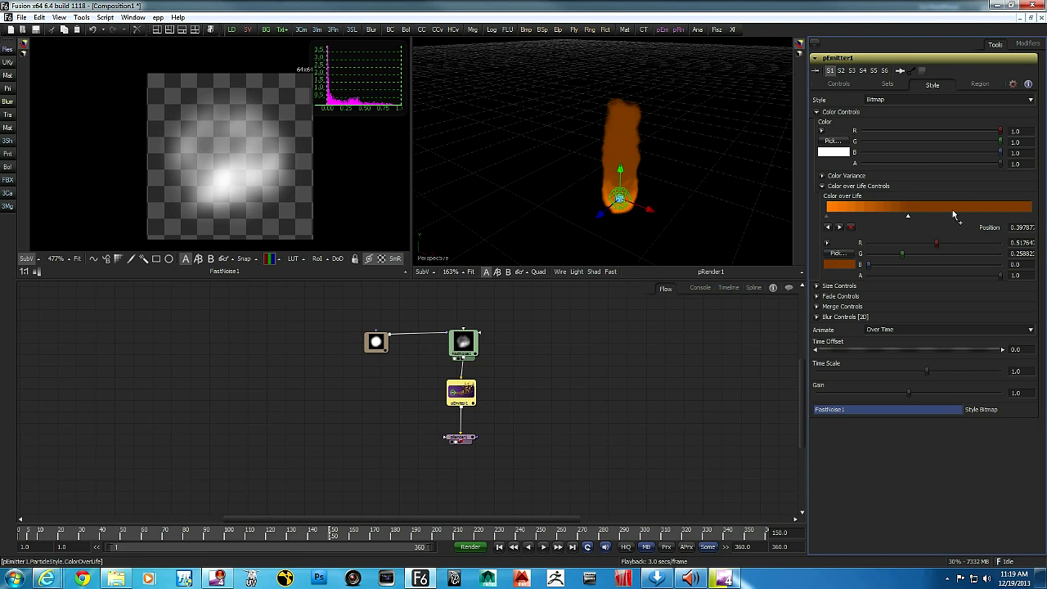
Add a color-over-life stop at about 0.77 and set it to black.
{"action": "left_click_drag", "start_coordinate": [976, 211], "coordinate": [987, 207]}
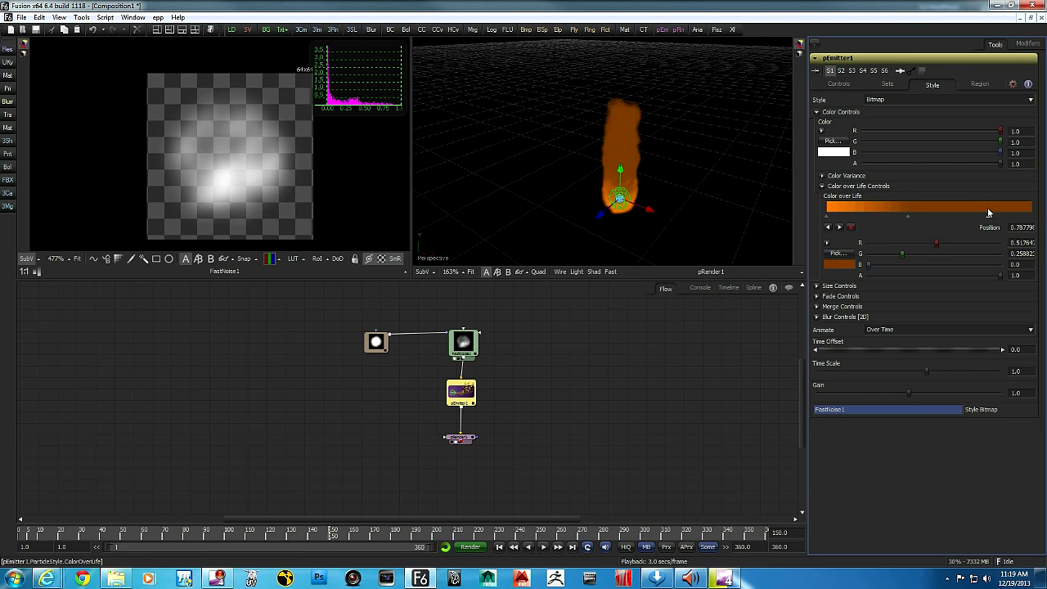
{"action": "left_click", "coordinate": [840, 255]}
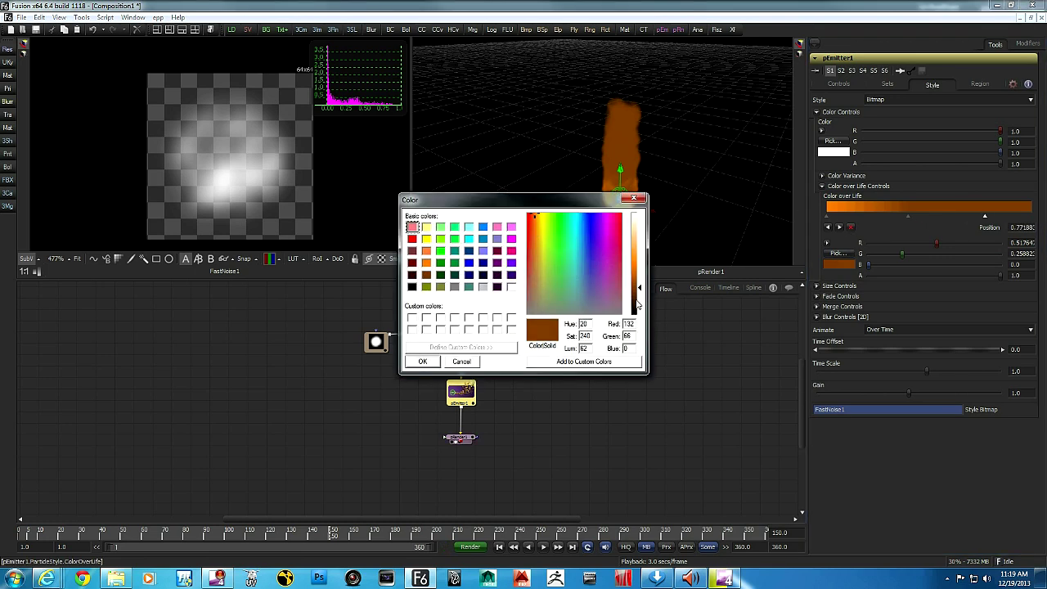
{"action": "left_click_drag", "start_coordinate": [637, 303], "coordinate": [639, 319]}
{"action": "left_click", "coordinate": [422, 363]}
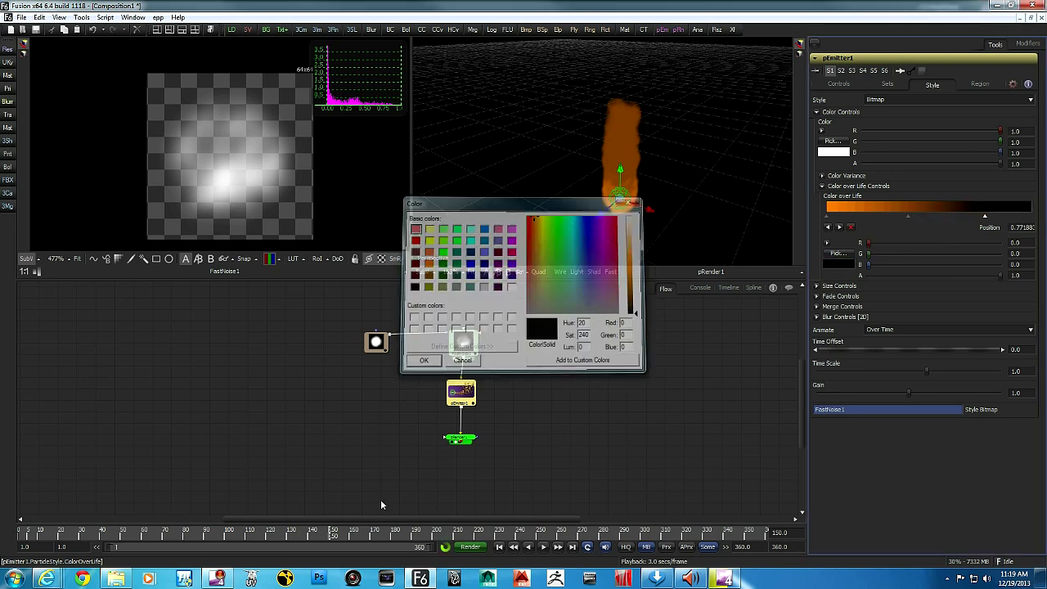
{"action": "left_click_drag", "start_coordinate": [686, 209], "coordinate": [730, 194]}
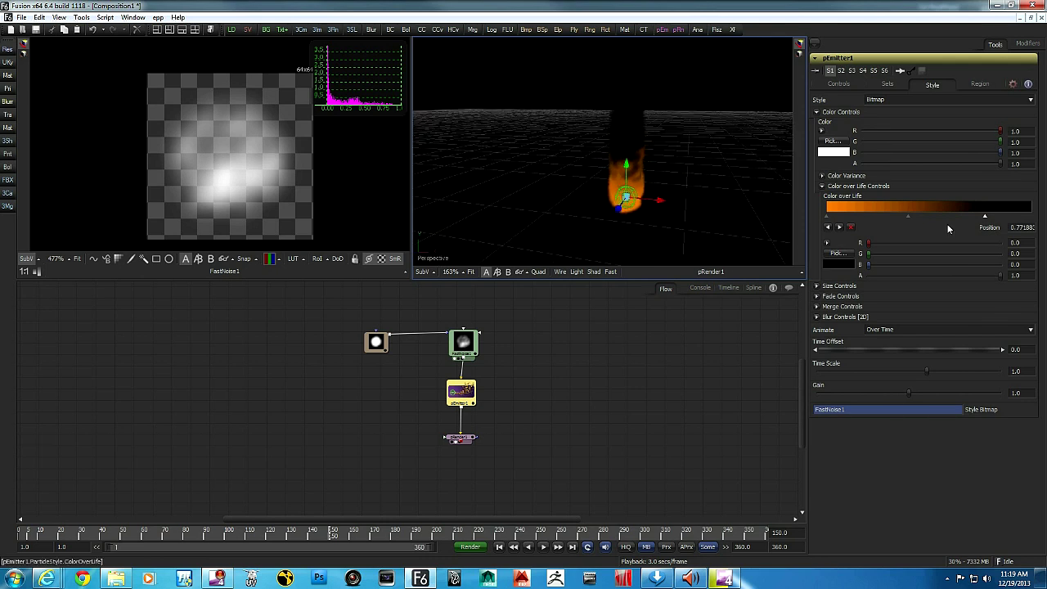
Lower the alpha of the gradient's first orange stop to about 0.206.
{"action": "left_click", "coordinate": [826, 219]}
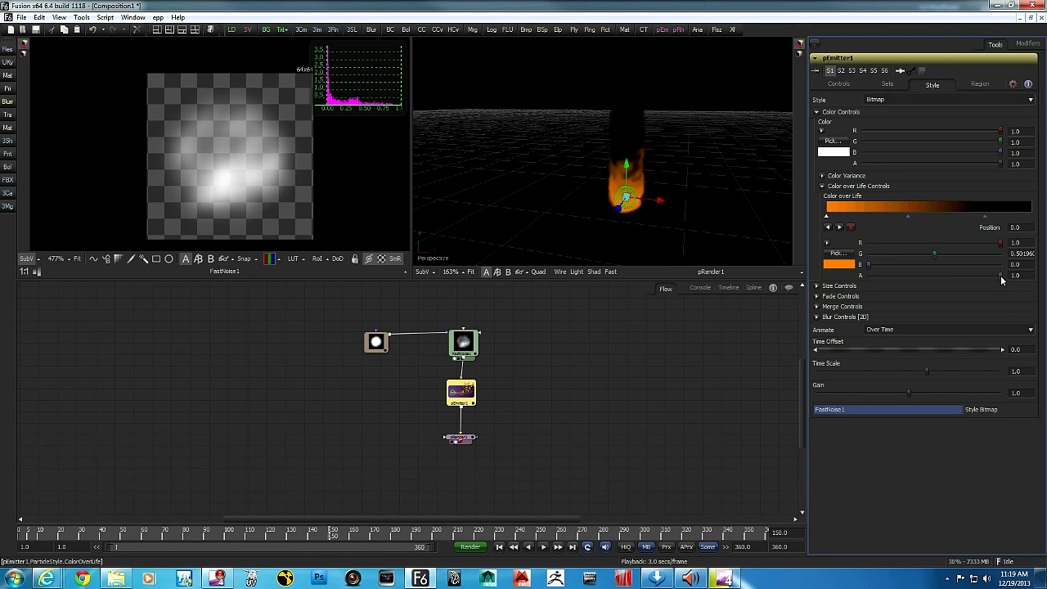
{"action": "left_click_drag", "start_coordinate": [974, 282], "coordinate": [903, 281]}
{"action": "left_click_drag", "start_coordinate": [901, 278], "coordinate": [896, 278]}
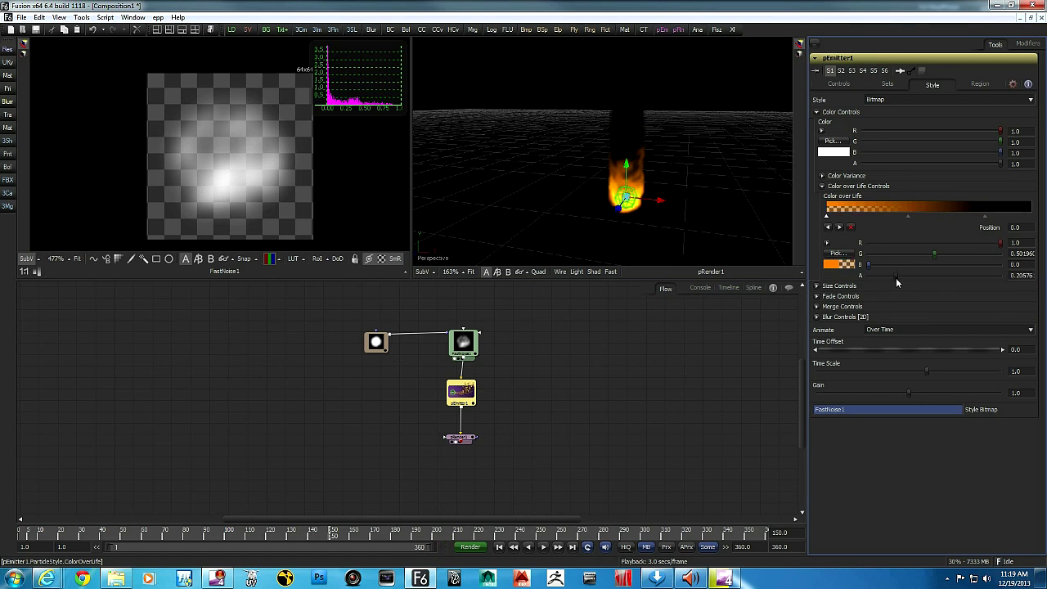
{"action": "left_click_drag", "start_coordinate": [665, 239], "coordinate": [689, 229]}
{"action": "key", "text": "ctrl+z"}
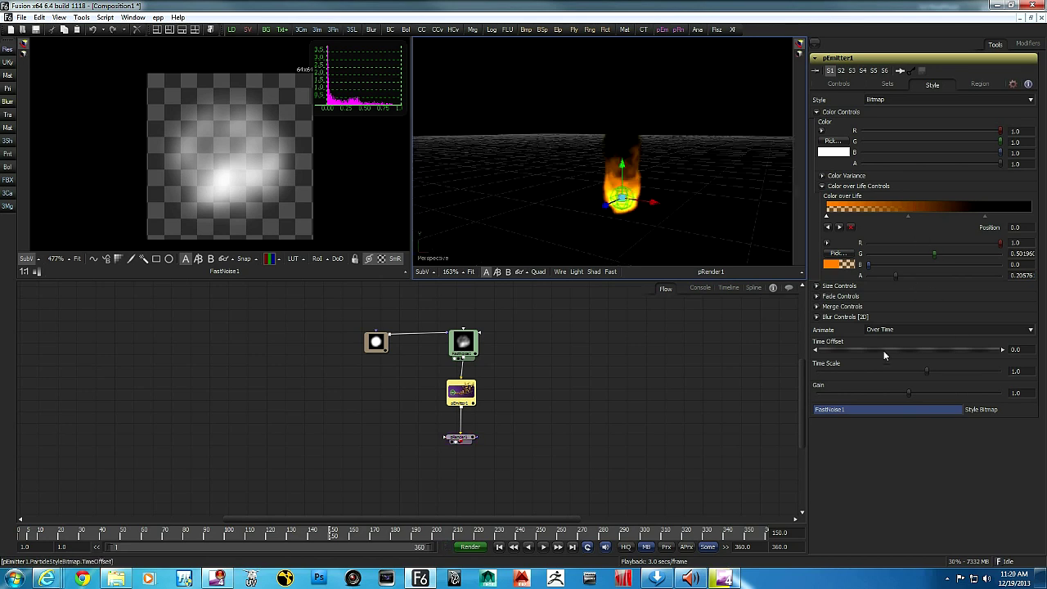
Set the particles' fade out to about 0.597 and fade in to about 0.127, and play the animation.
{"action": "left_click", "coordinate": [817, 296]}
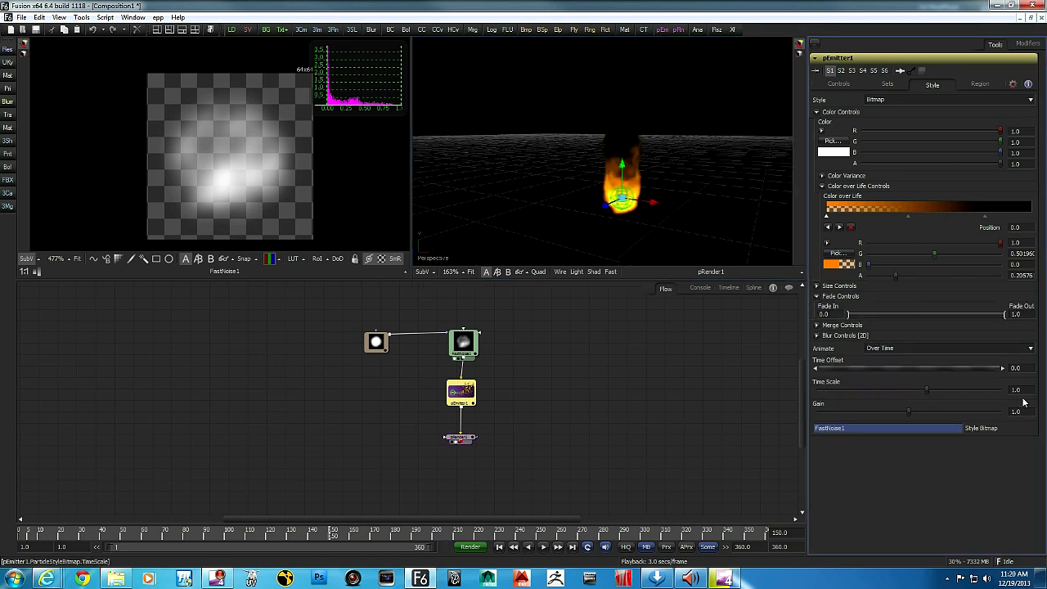
{"action": "left_click_drag", "start_coordinate": [1005, 315], "coordinate": [943, 315]}
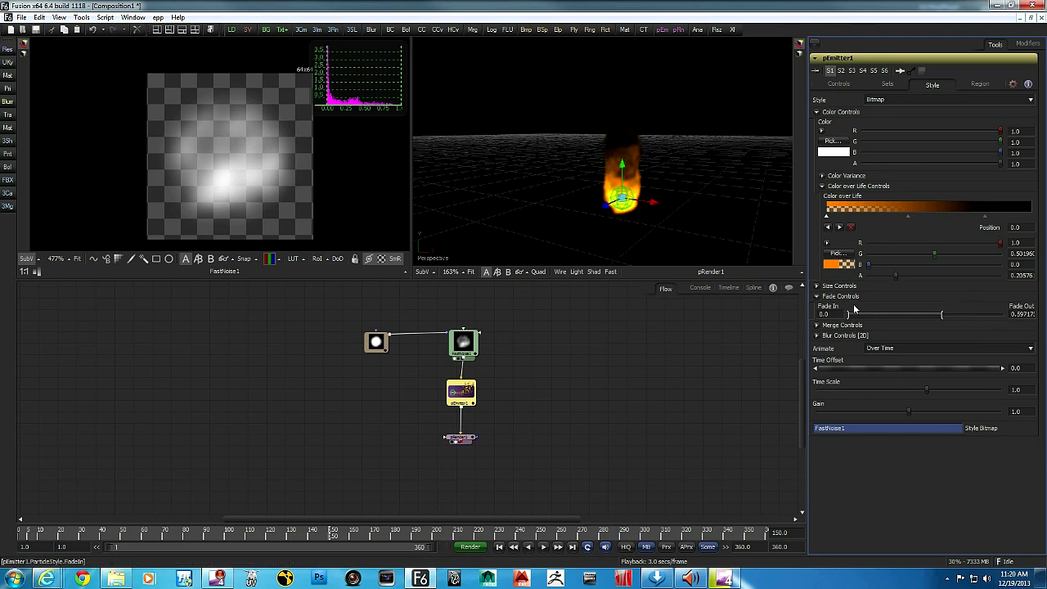
{"action": "left_click_drag", "start_coordinate": [846, 314], "coordinate": [868, 317]}
{"action": "left_click_drag", "start_coordinate": [655, 217], "coordinate": [533, 230]}
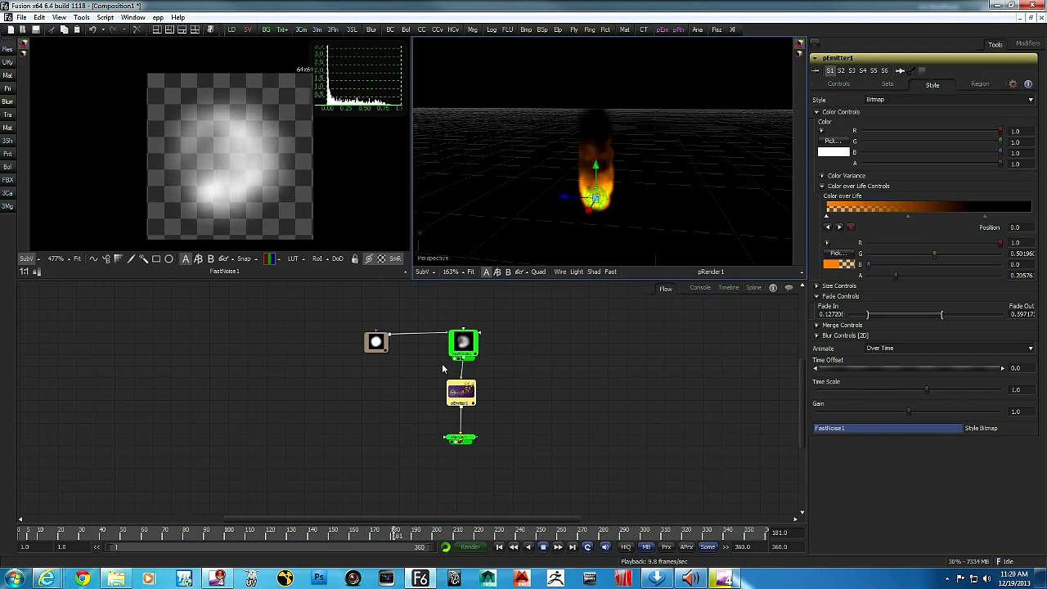
Set the FastNoise brightness to about -0.645 and contrast to about 3.97, and check the flame from another angle.
{"action": "left_click", "coordinate": [463, 342]}
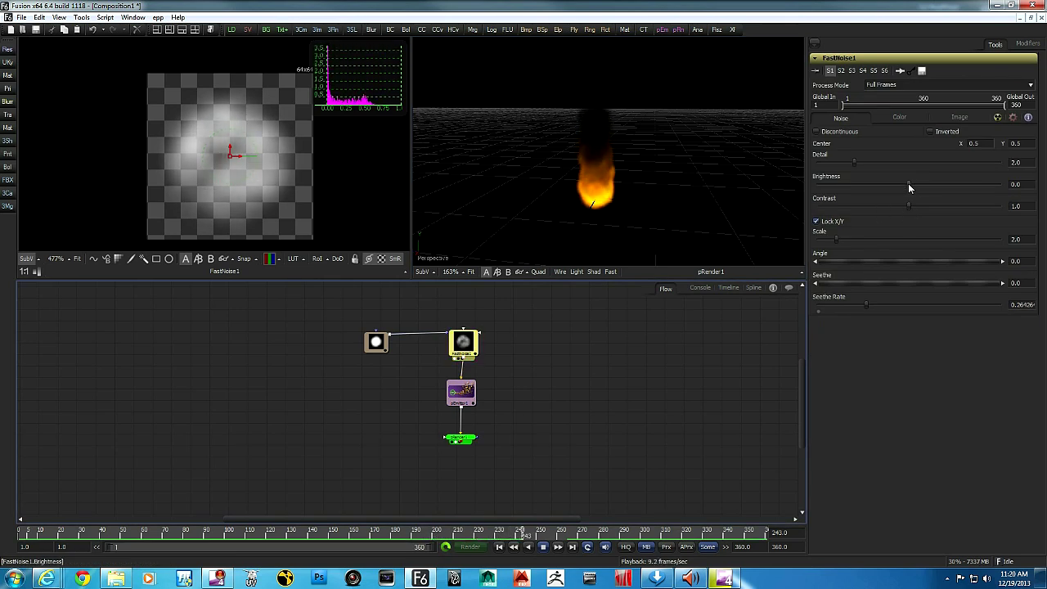
{"action": "left_click_drag", "start_coordinate": [908, 183], "coordinate": [851, 189]}
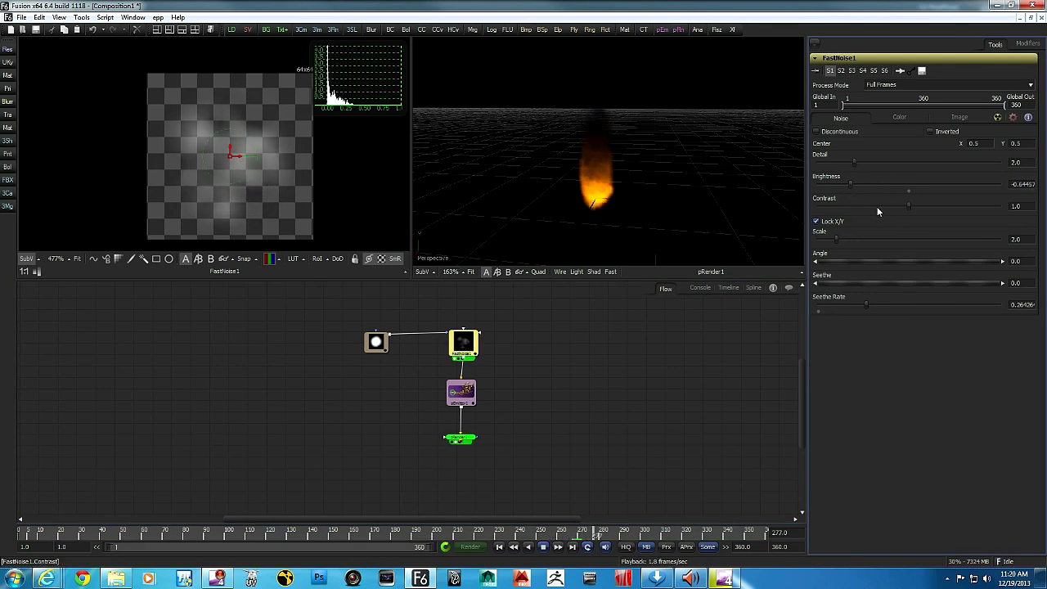
{"action": "left_click_drag", "start_coordinate": [912, 204], "coordinate": [976, 206]}
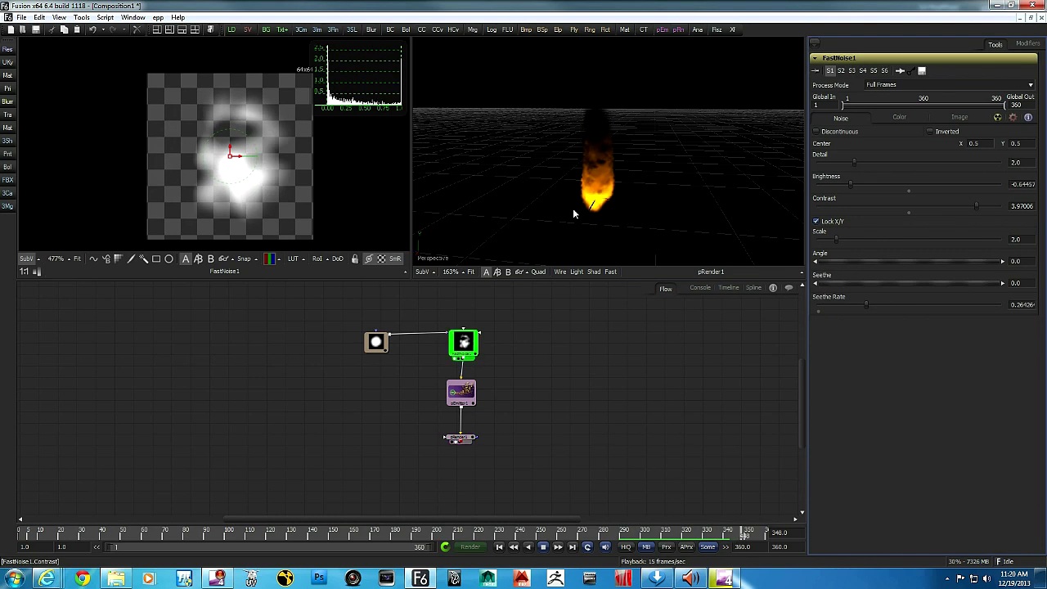
{"action": "left_click_drag", "start_coordinate": [551, 220], "coordinate": [672, 218]}
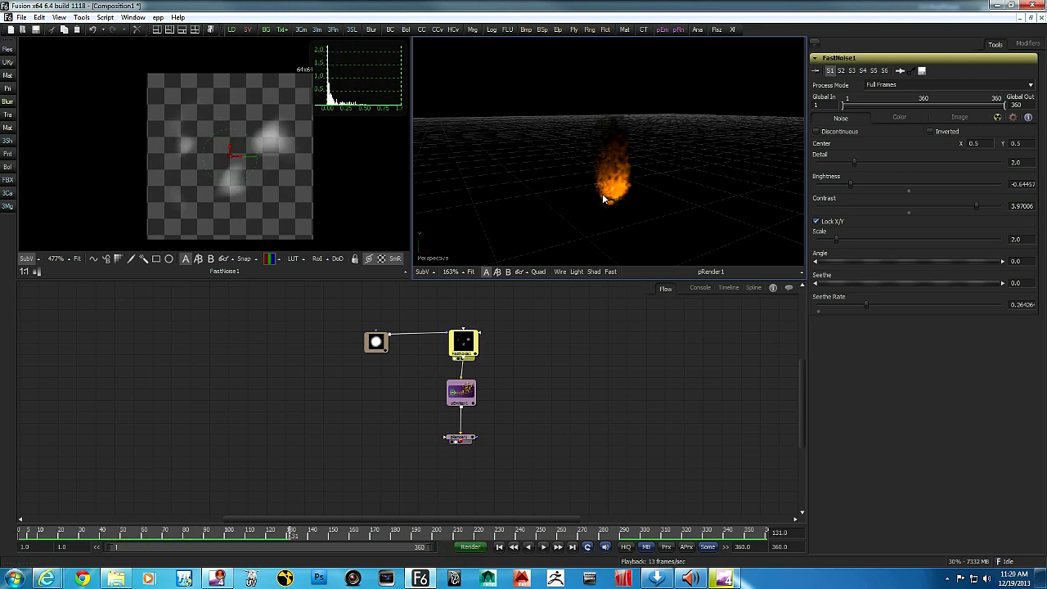
Switch to the Chess.comp composition and review the flames in the opening frames of the rendered chess shot.
{"action": "left_click", "coordinate": [131, 17]}
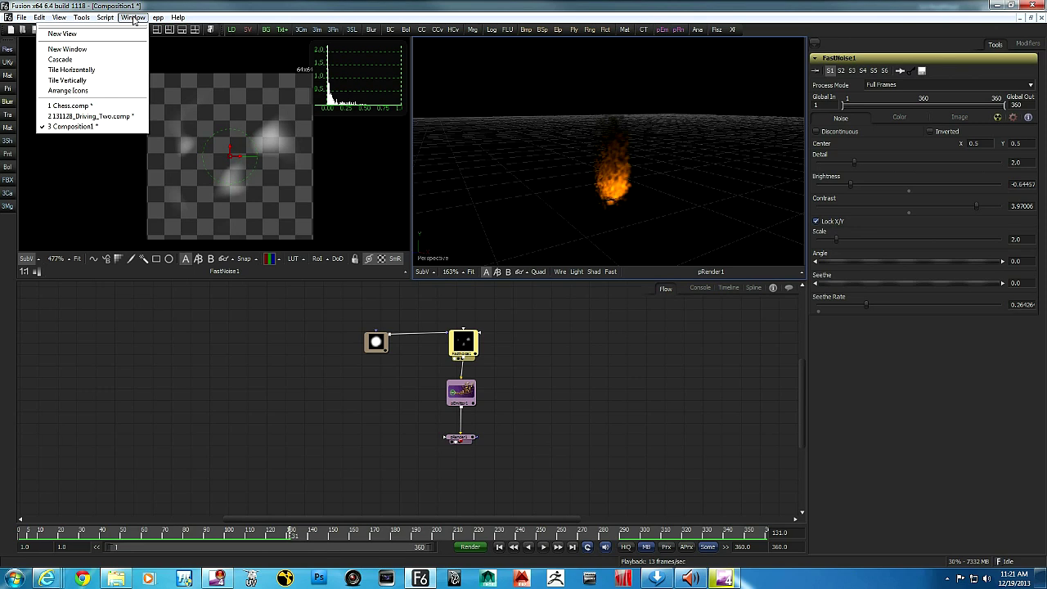
{"action": "left_click", "coordinate": [72, 106]}
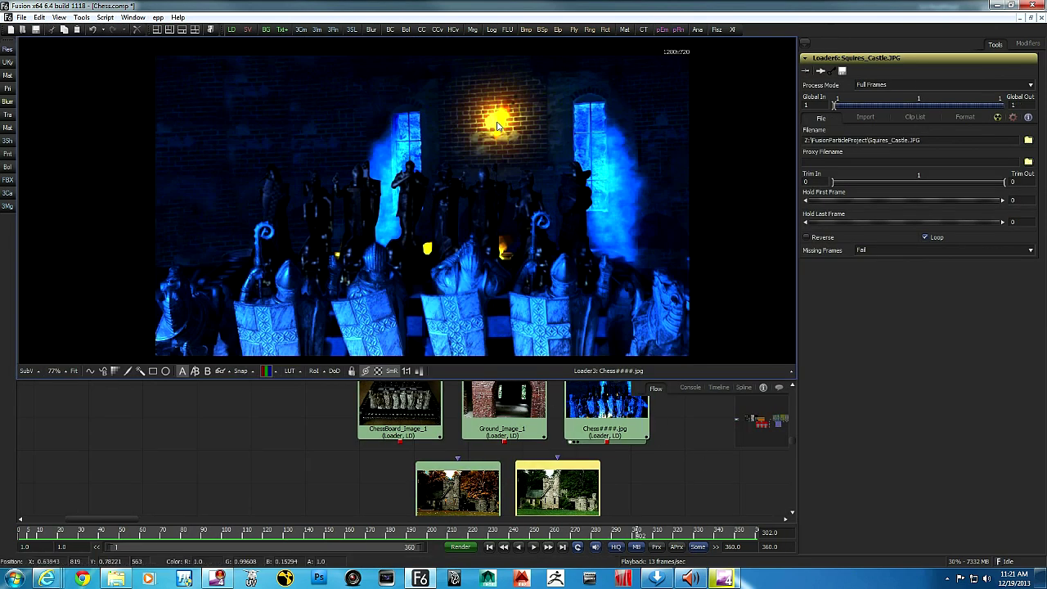
{"action": "left_click_drag", "start_coordinate": [81, 534], "coordinate": [2, 536]}
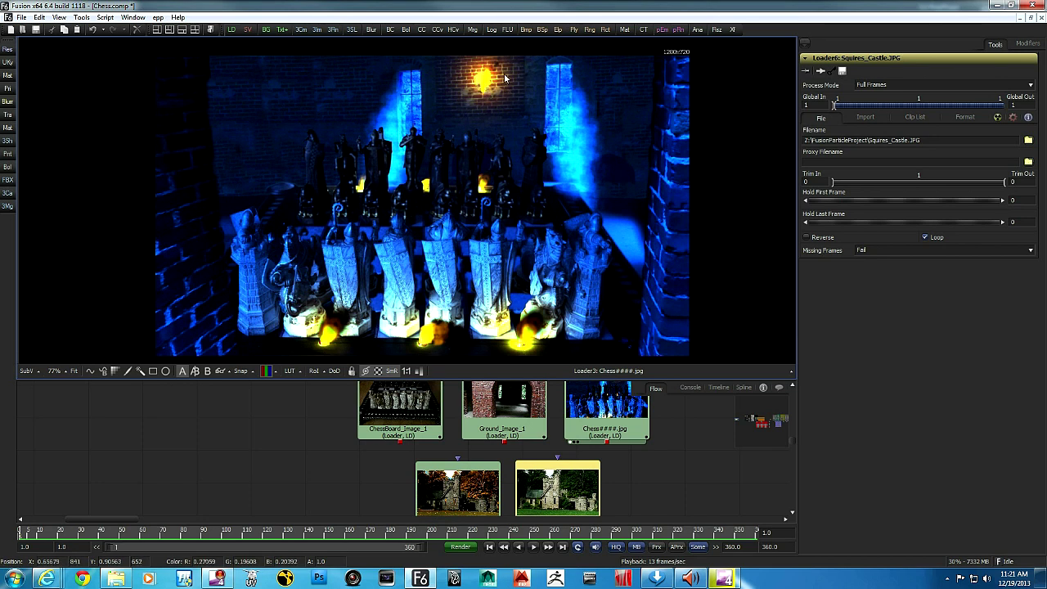
{"action": "left_click", "coordinate": [31, 533]}
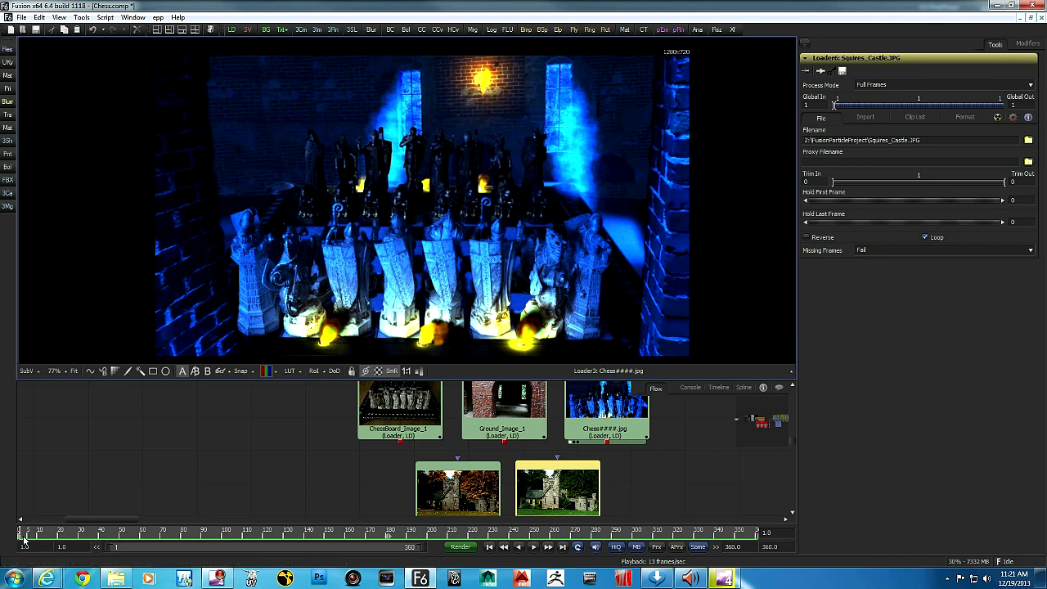
{"action": "left_click_drag", "start_coordinate": [31, 533], "coordinate": [74, 533]}
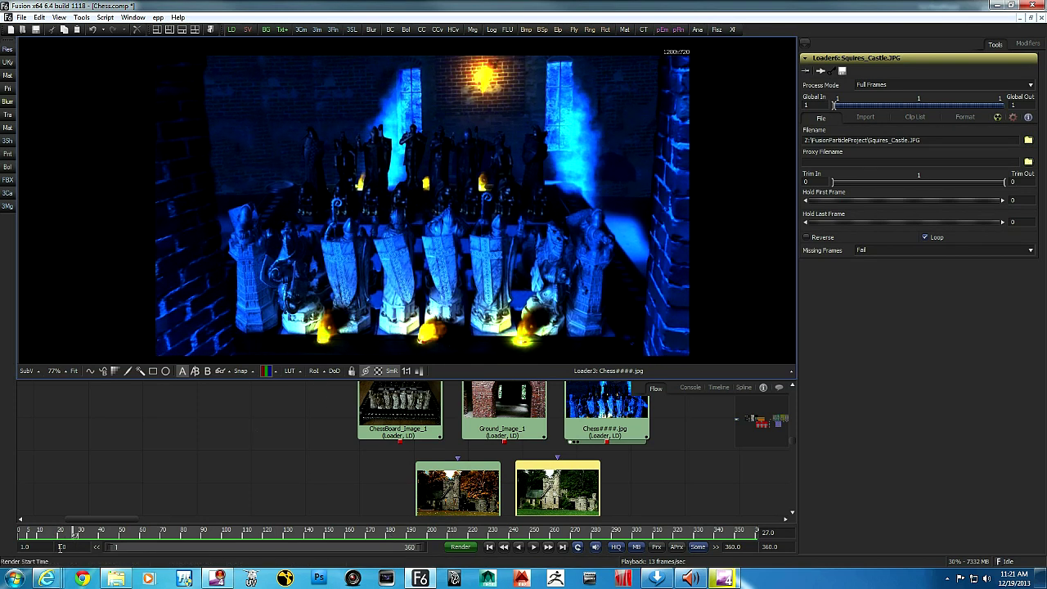
{"action": "left_click_drag", "start_coordinate": [74, 535], "coordinate": [95, 543]}
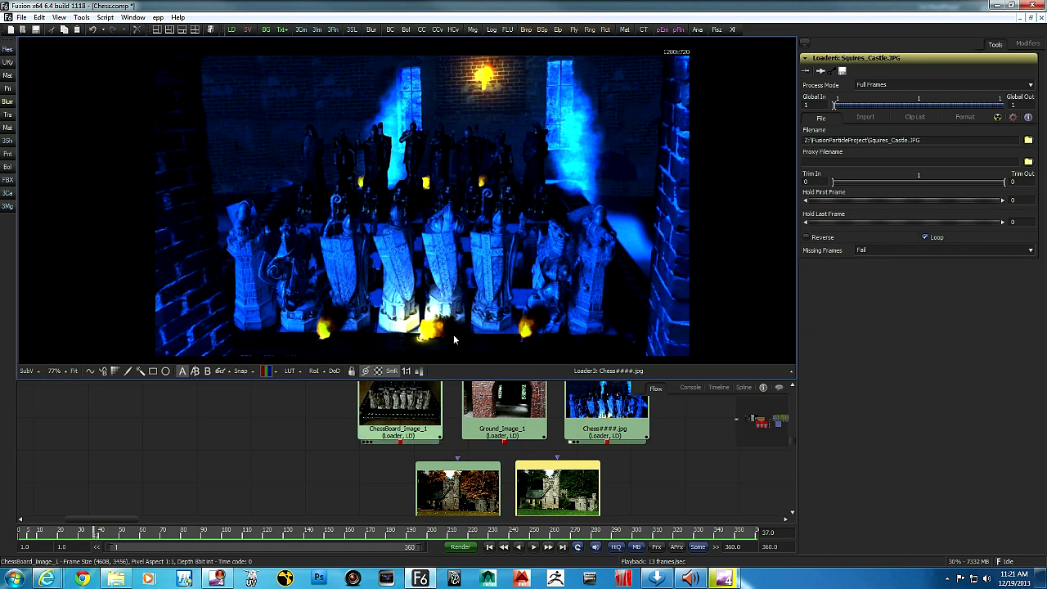
Survey the Chess.comp node flow from the image loaders across to the color-coded node groups of the 3D scene.
{"action": "left_click_drag", "start_coordinate": [708, 464], "coordinate": [541, 475]}
{"action": "scroll", "coordinate": [699, 458], "scroll_direction": "down", "scroll_amount": 3}
{"action": "left_click_drag", "start_coordinate": [680, 458], "coordinate": [571, 458]}
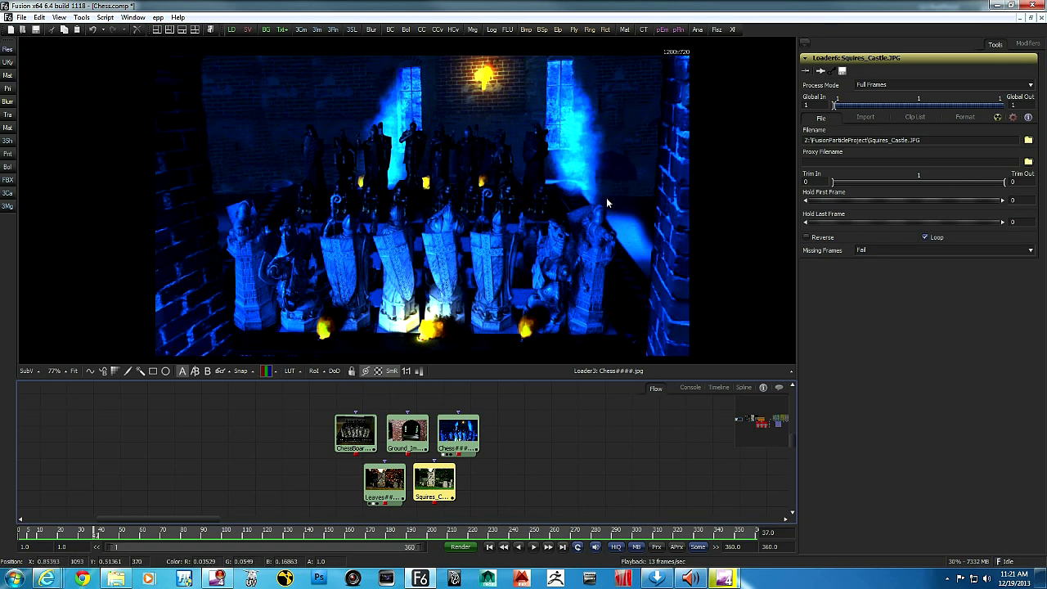
{"action": "left_click_drag", "start_coordinate": [655, 453], "coordinate": [396, 409]}
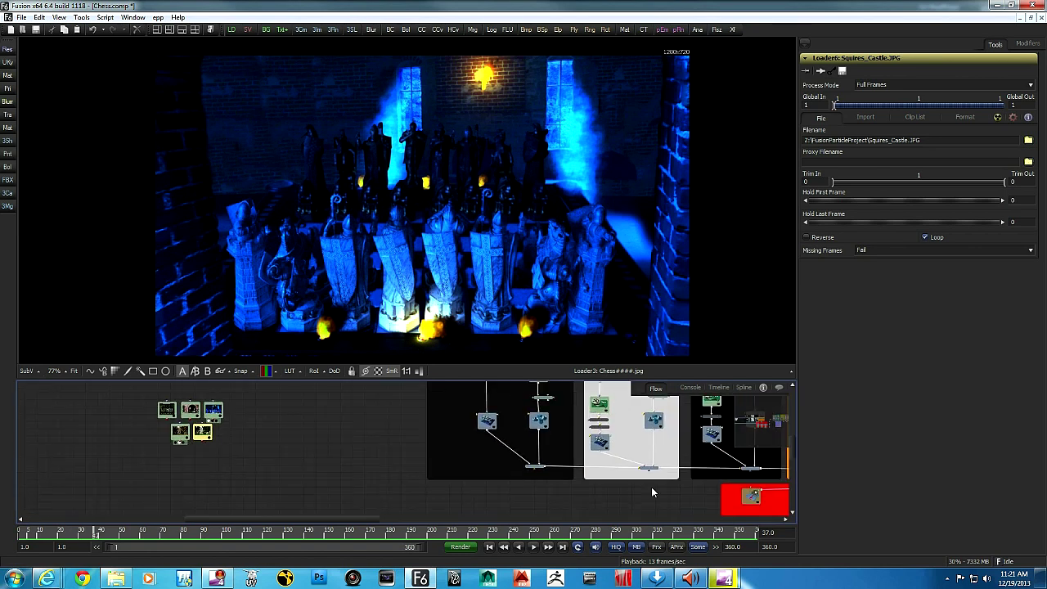
{"action": "scroll", "coordinate": [652, 492], "scroll_direction": "down", "scroll_amount": 2}
{"action": "left_click_drag", "start_coordinate": [649, 510], "coordinate": [404, 476]}
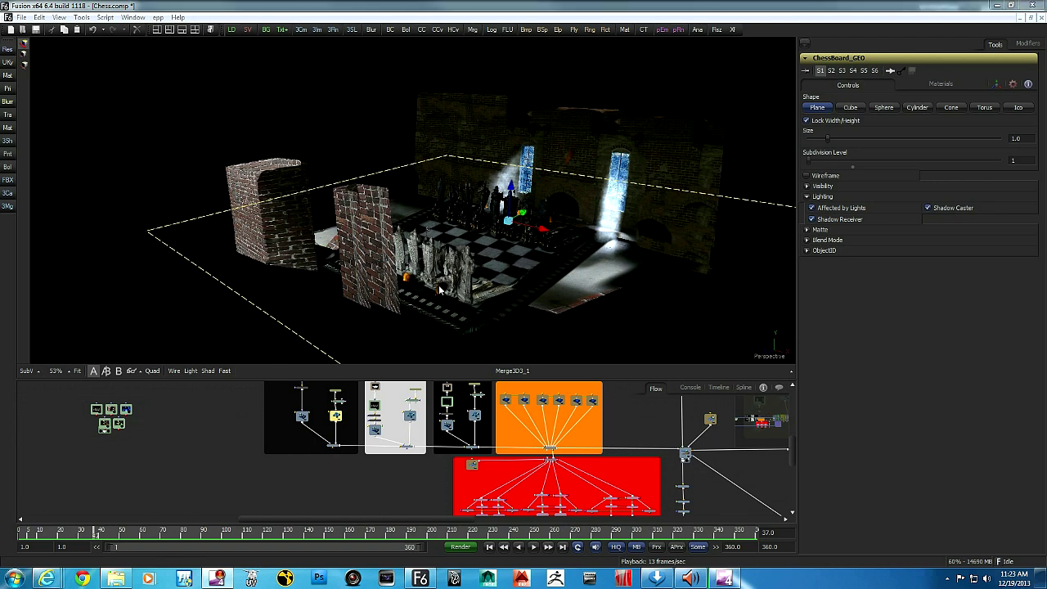
Inspect the assembled Merge3D3_1 scene and compare it with the Ground_Image_1 brick arch photo.
{"action": "left_click_drag", "start_coordinate": [429, 266], "coordinate": [400, 219]}
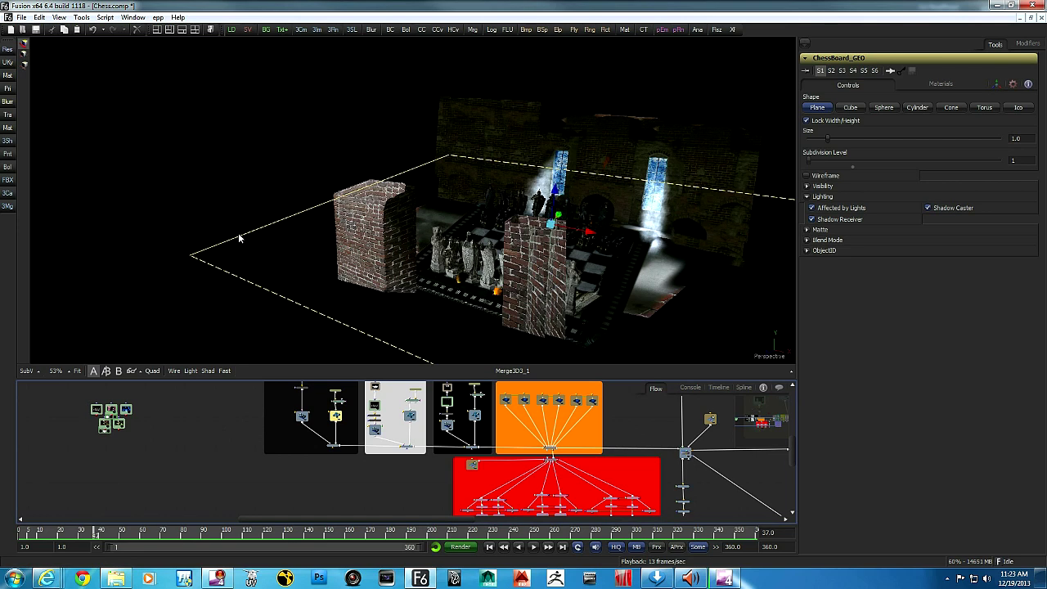
{"action": "left_click", "coordinate": [520, 273]}
{"action": "key", "text": "ctrl+f"}
{"action": "scroll", "coordinate": [531, 280], "scroll_direction": "down", "scroll_amount": 3}
{"action": "left_click_drag", "start_coordinate": [486, 282], "coordinate": [390, 278]}
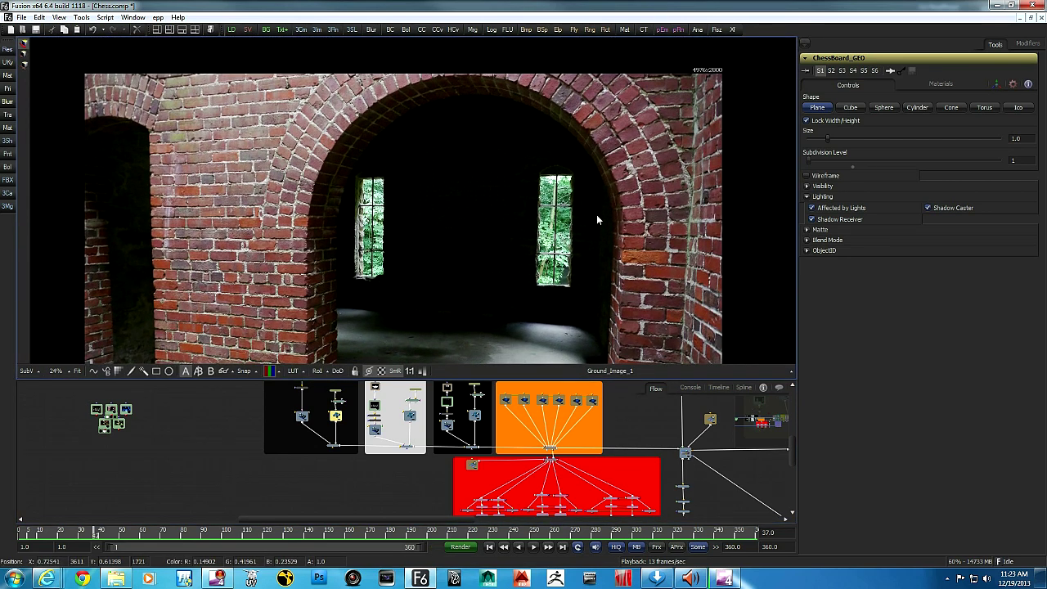
View the Merge3D3_1 scene again and select each of the two brick pillars to inspect its geometry.
{"action": "left_click_drag", "start_coordinate": [685, 453], "coordinate": [520, 275]}
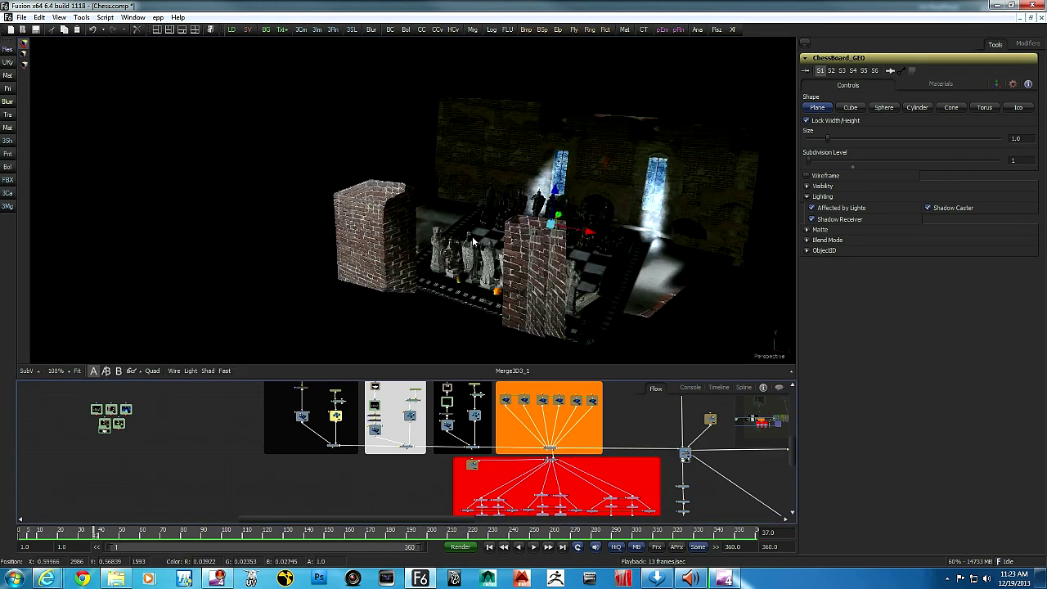
{"action": "left_click", "coordinate": [383, 260]}
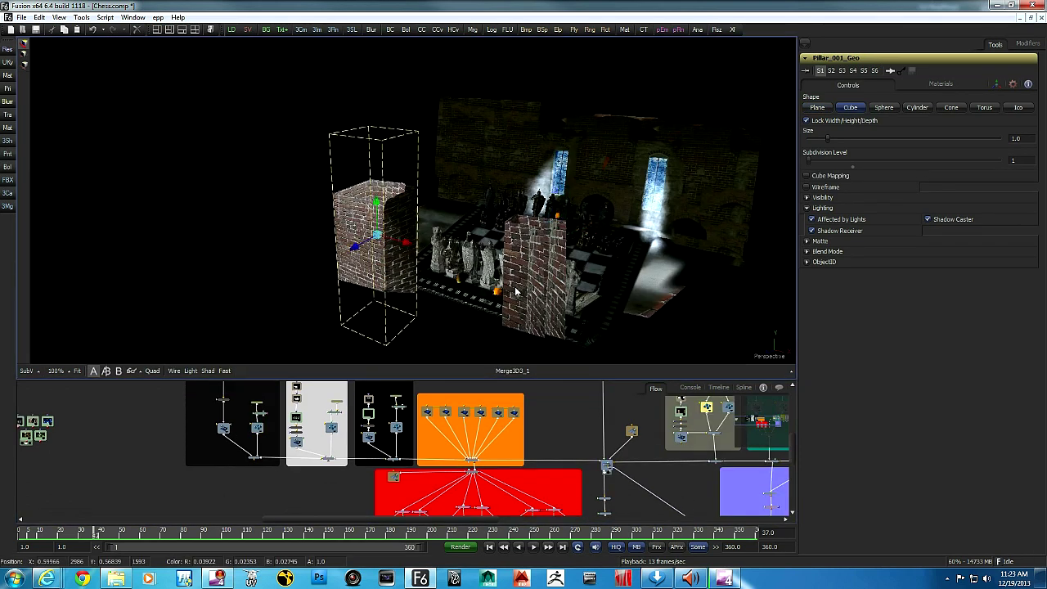
{"action": "left_click", "coordinate": [515, 292]}
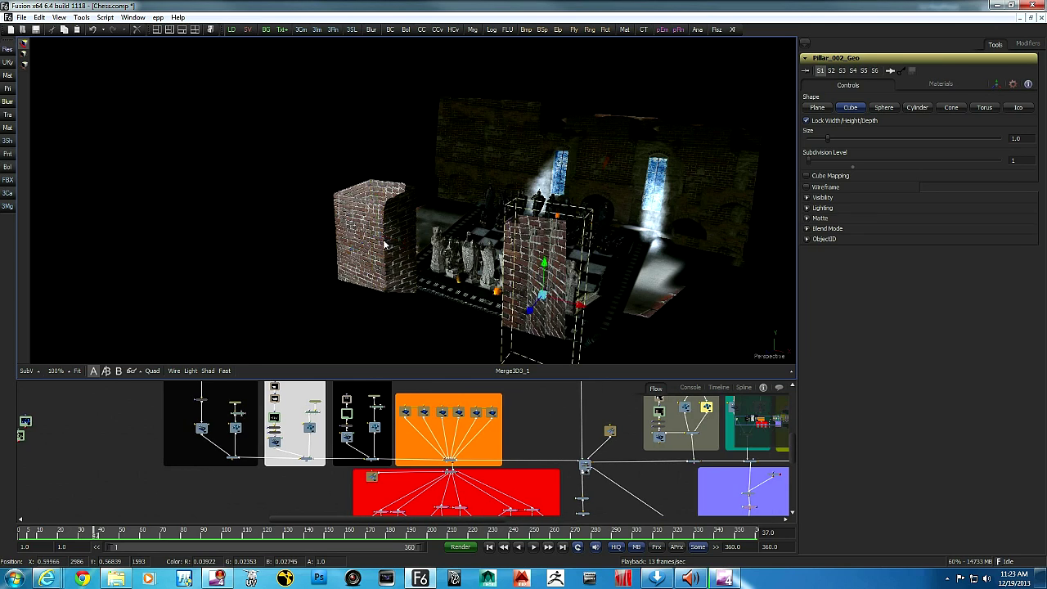
Select the back wall, the white team plane and the chessboard plane in the 3D scene to inspect their geometry.
{"action": "left_click", "coordinate": [714, 214]}
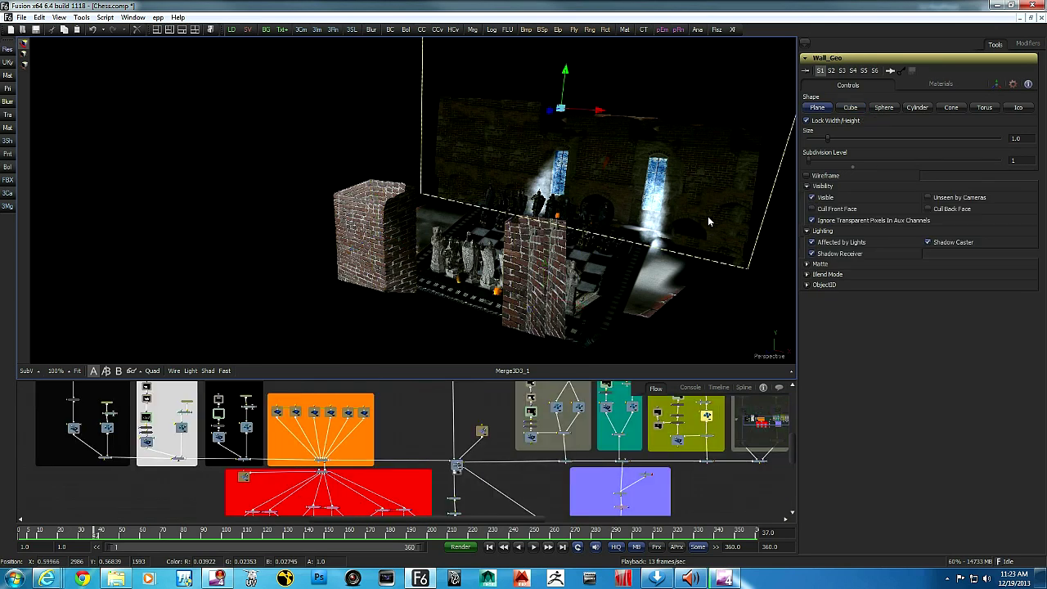
{"action": "left_click", "coordinate": [665, 313]}
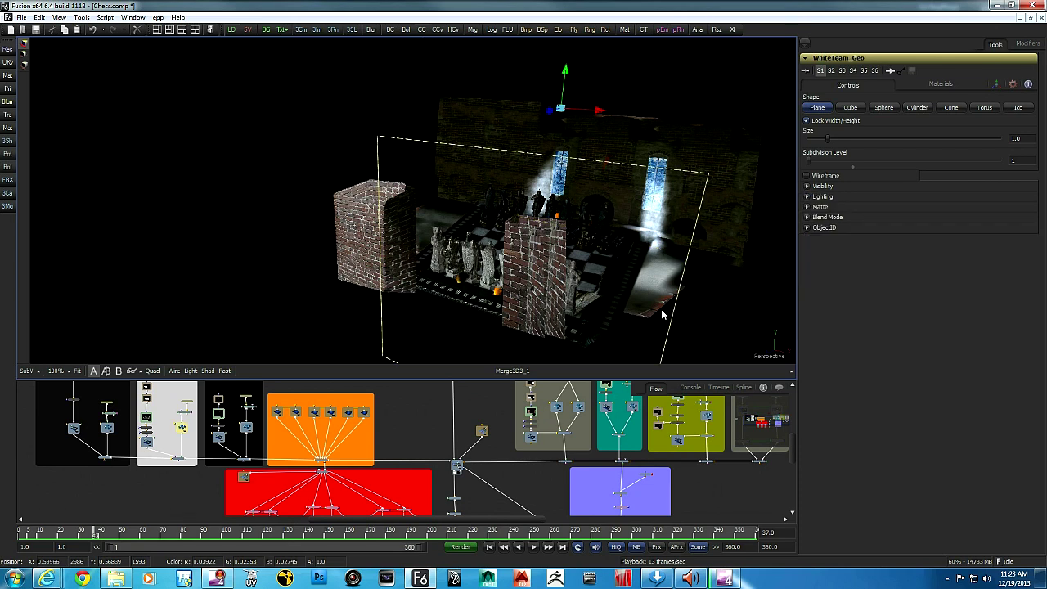
{"action": "left_click", "coordinate": [724, 311]}
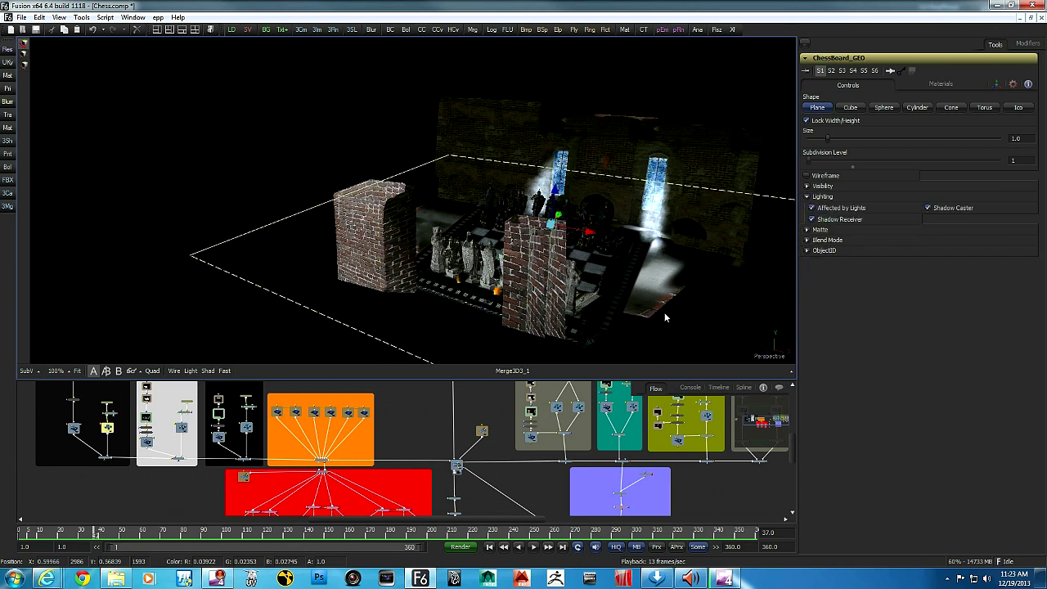
Inspect the white team, black team and chessboard planes from several angles, then examine the fog by the windows up close.
{"action": "left_click", "coordinate": [439, 243]}
{"action": "left_click_drag", "start_coordinate": [439, 243], "coordinate": [578, 259]}
{"action": "left_click_drag", "start_coordinate": [287, 235], "coordinate": [396, 218]}
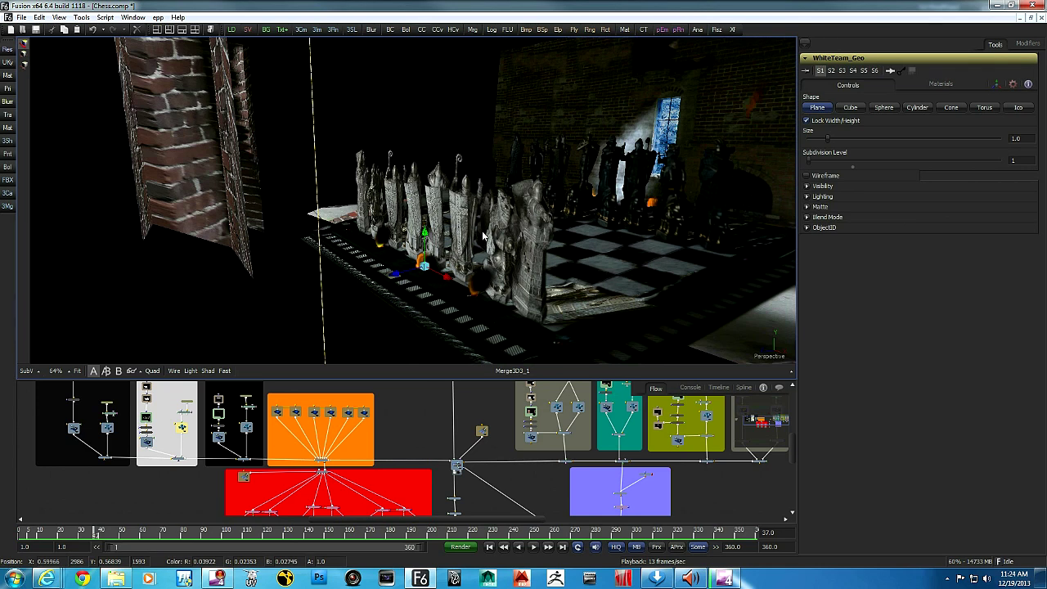
{"action": "left_click_drag", "start_coordinate": [698, 234], "coordinate": [673, 238]}
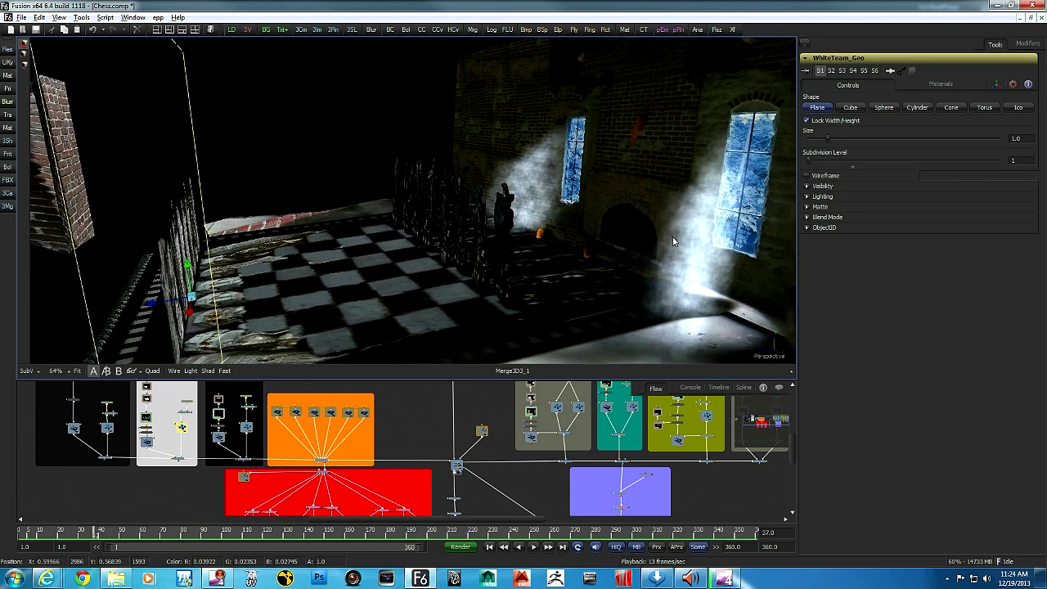
{"action": "left_click", "coordinate": [499, 238]}
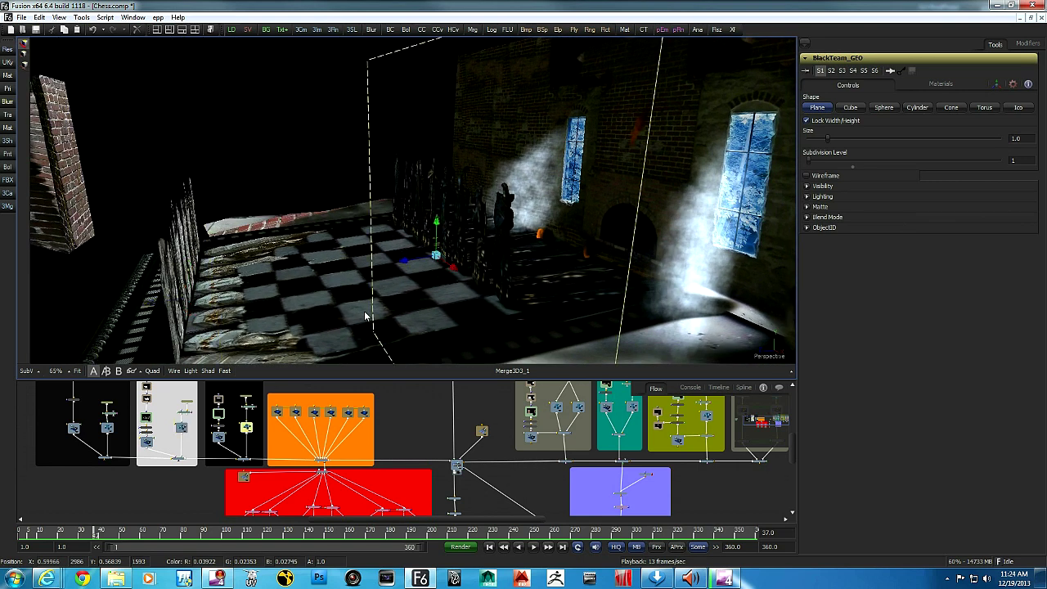
{"action": "left_click", "coordinate": [313, 318]}
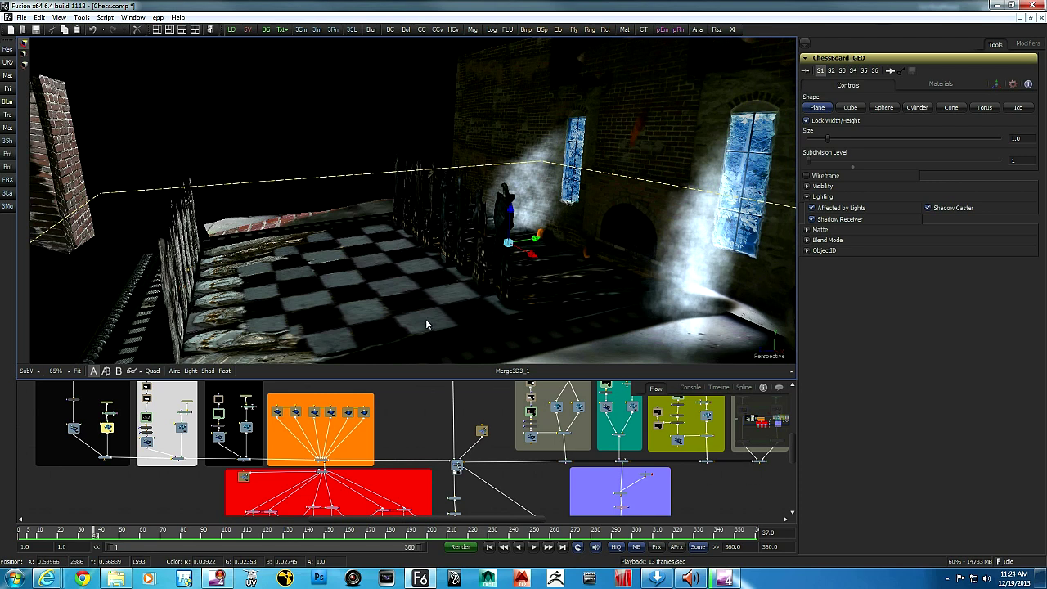
{"action": "left_click_drag", "start_coordinate": [408, 318], "coordinate": [516, 305]}
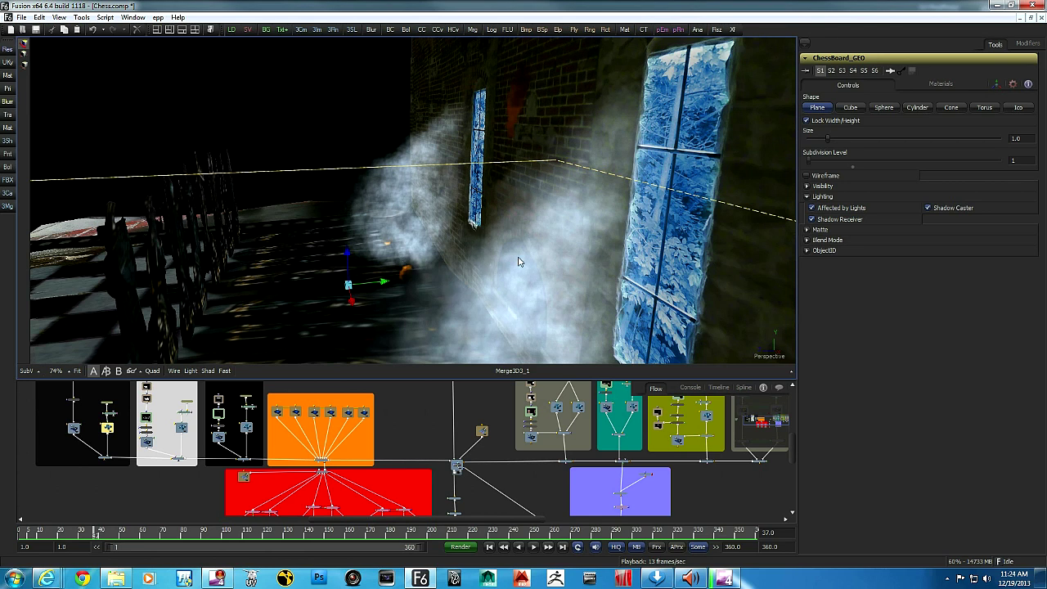
Turn on lighting in the 3D view and examine the lit windows, fog and chessboard from farther back.
{"action": "left_click", "coordinate": [191, 371]}
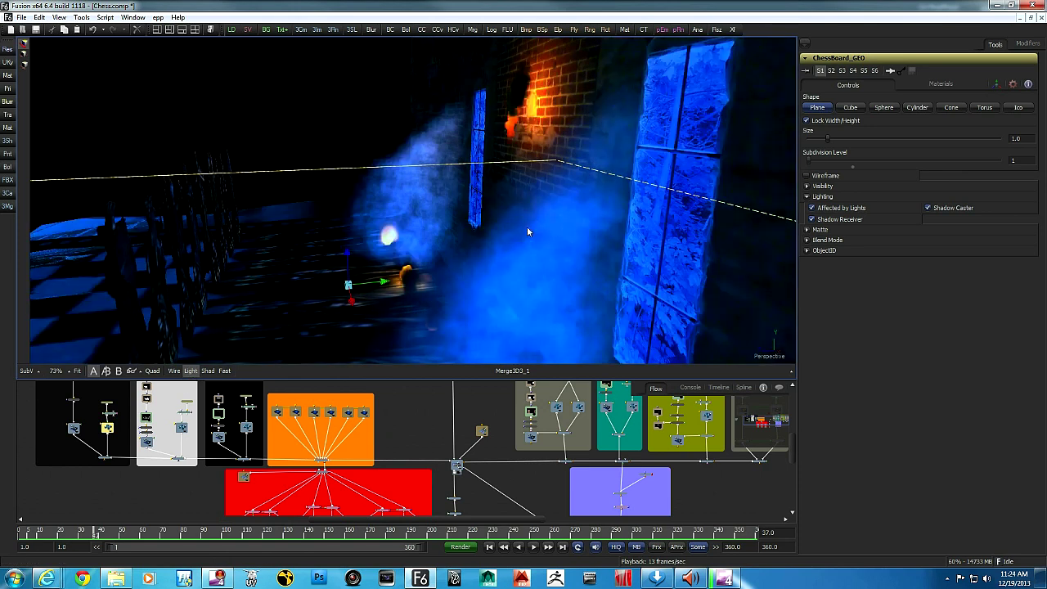
{"action": "left_click_drag", "start_coordinate": [545, 216], "coordinate": [571, 222]}
{"action": "left_click_drag", "start_coordinate": [631, 258], "coordinate": [602, 261]}
{"action": "scroll", "coordinate": [602, 259], "scroll_direction": "up", "scroll_amount": 1}
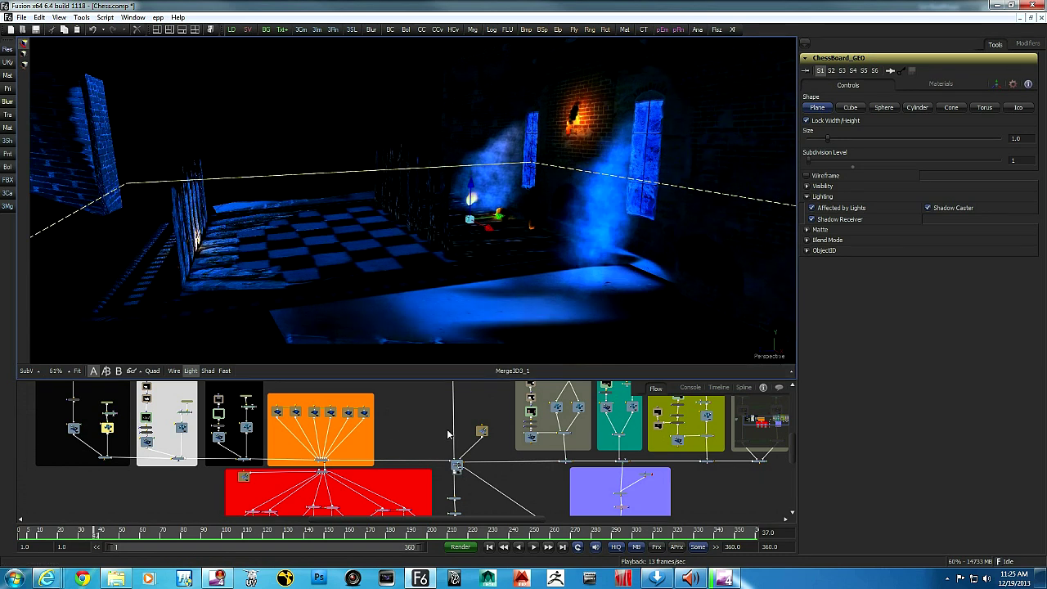
Enlarge the node flow area and examine the lit flames at the base of the white chess pieces up close.
{"action": "left_click_drag", "start_coordinate": [436, 380], "coordinate": [455, 288]}
{"action": "left_click_drag", "start_coordinate": [435, 329], "coordinate": [564, 379]}
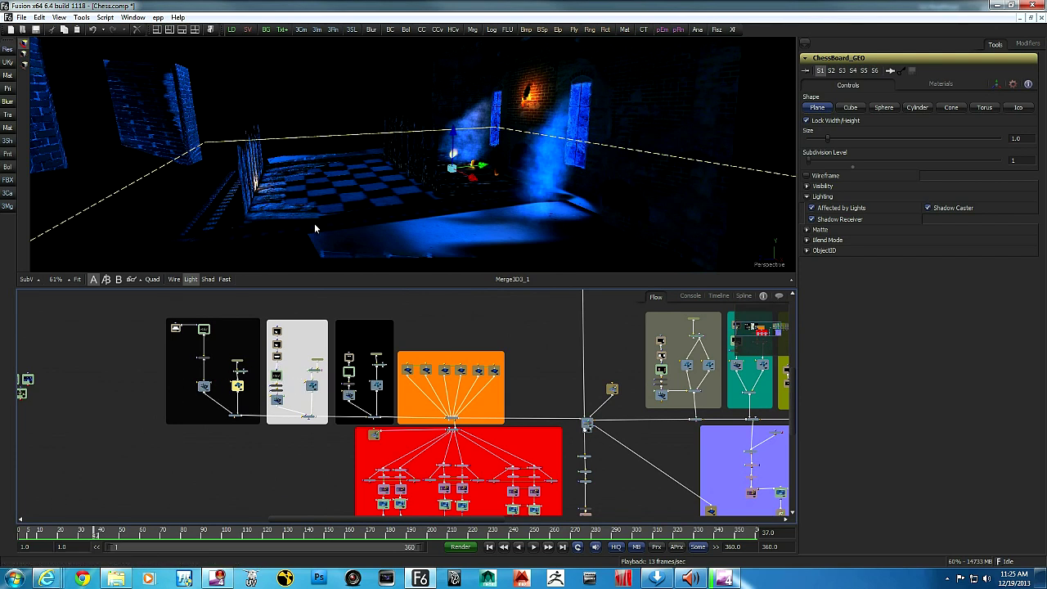
{"action": "left_click_drag", "start_coordinate": [260, 217], "coordinate": [347, 217]}
{"action": "scroll", "coordinate": [414, 229], "scroll_direction": "up", "scroll_amount": 8}
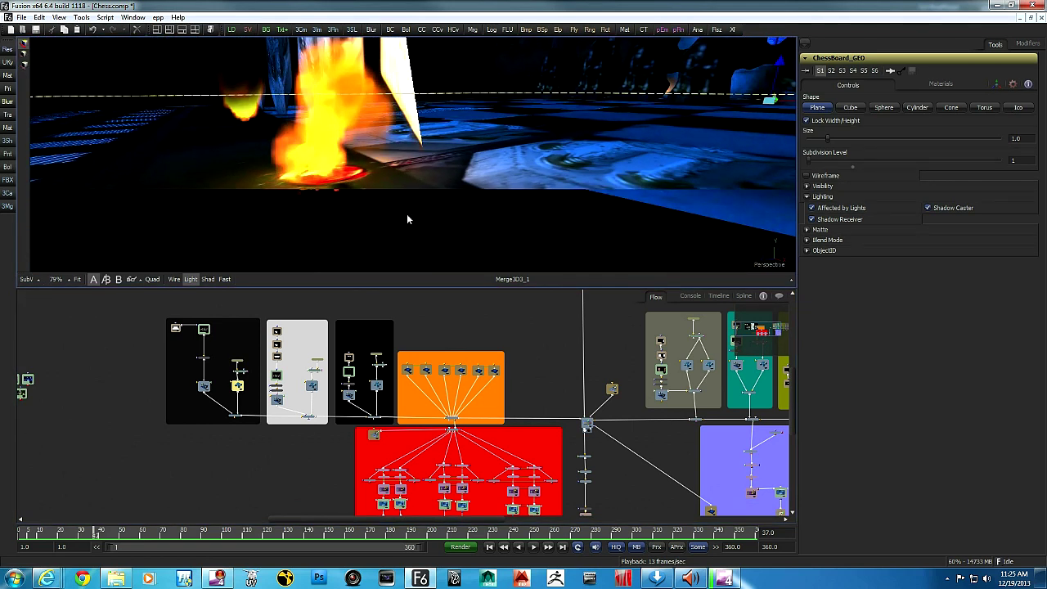
{"action": "scroll", "coordinate": [409, 214], "scroll_direction": "down", "scroll_amount": 4}
{"action": "left_click_drag", "start_coordinate": [365, 221], "coordinate": [490, 226]}
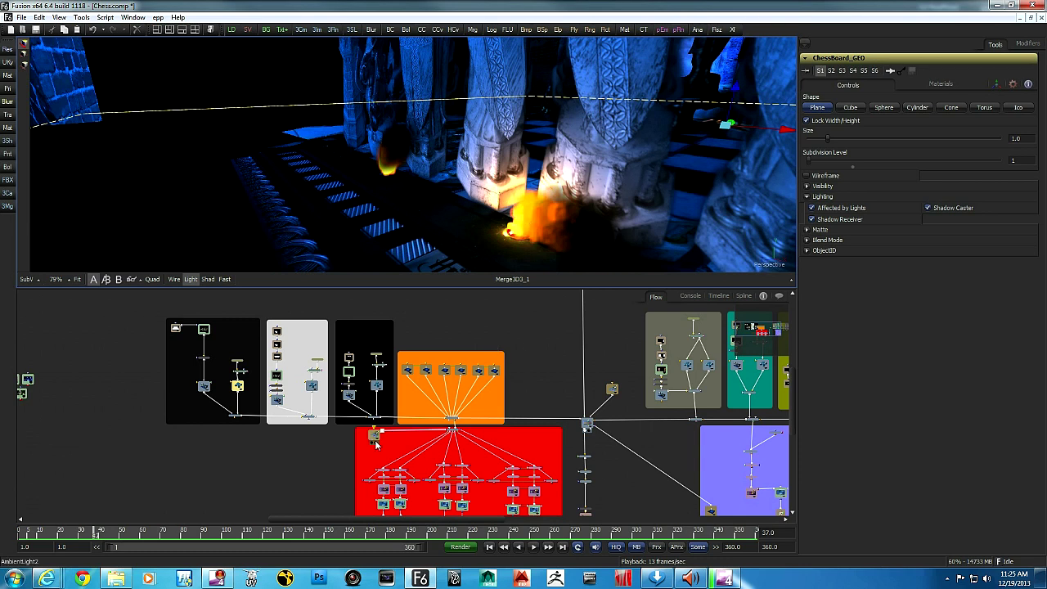
Show the whole row of white-side flames and select the BoardFire_001_pEmit emitter in the red node group to inspect its settings.
{"action": "left_click_drag", "start_coordinate": [344, 458], "coordinate": [324, 429]}
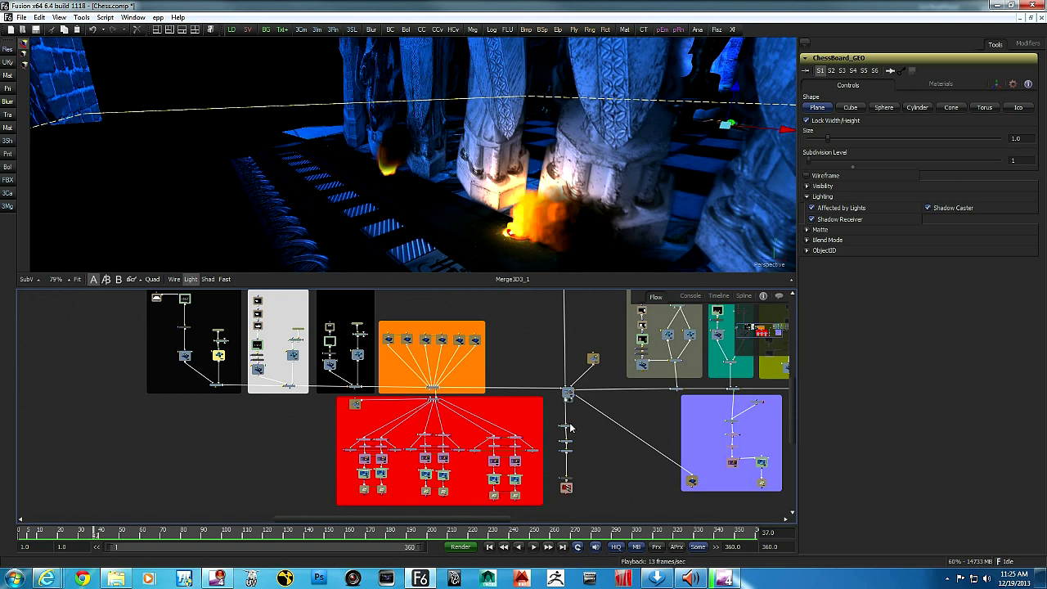
{"action": "left_click", "coordinate": [682, 216]}
{"action": "scroll", "coordinate": [670, 218], "scroll_direction": "down", "scroll_amount": 5}
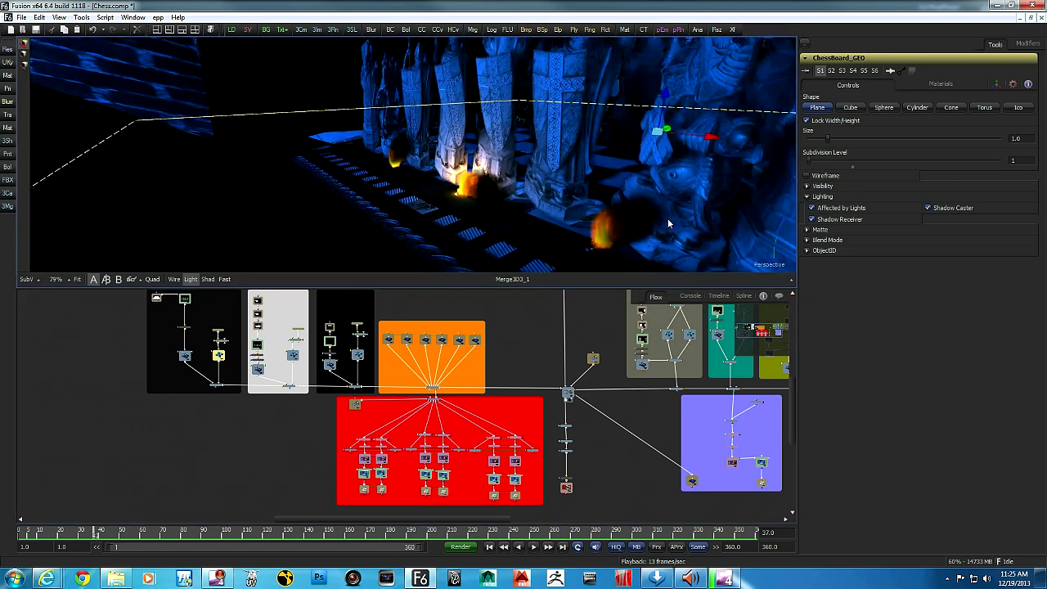
{"action": "left_click_drag", "start_coordinate": [299, 473], "coordinate": [402, 473]}
{"action": "scroll", "coordinate": [386, 450], "scroll_direction": "up", "scroll_amount": 3}
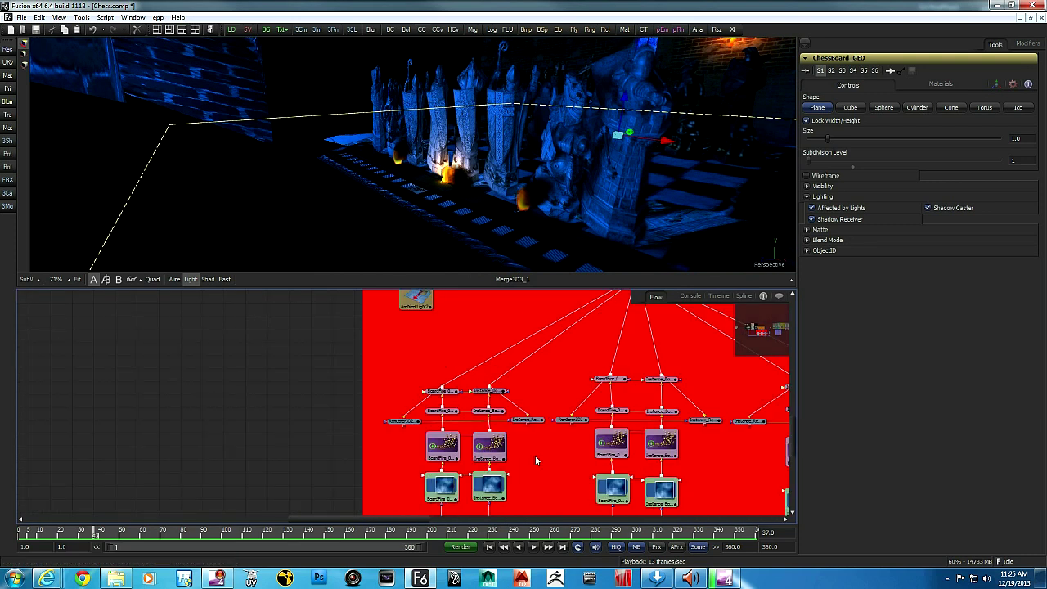
{"action": "left_click", "coordinate": [446, 454]}
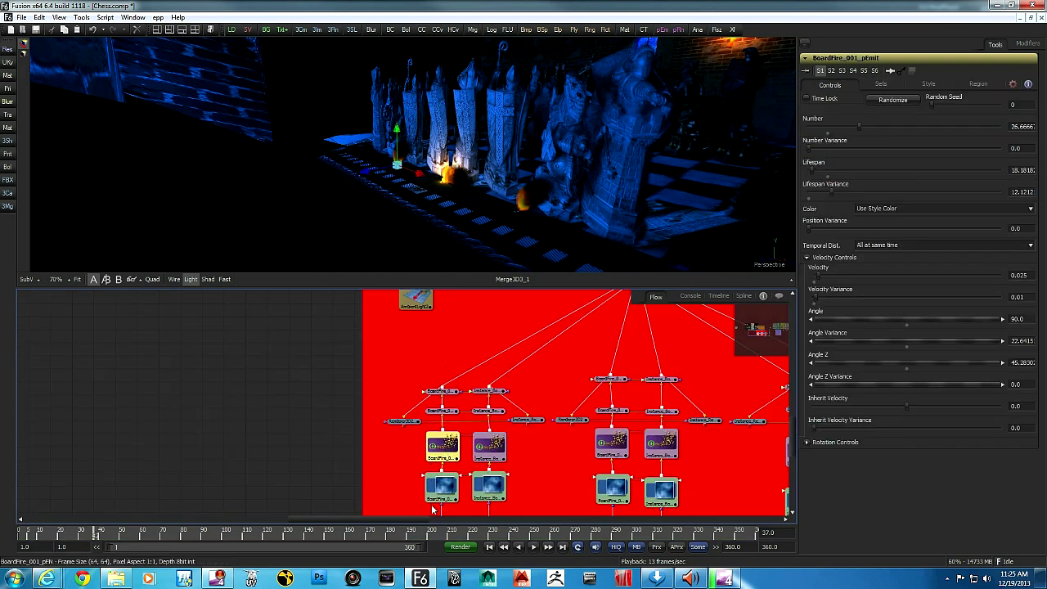
Select the other BoardFire emitters in the red group in turn to locate each one's flame beside the white pieces.
{"action": "left_click", "coordinate": [612, 450]}
{"action": "left_click_drag", "start_coordinate": [720, 461], "coordinate": [627, 454]}
{"action": "left_click", "coordinate": [717, 452]}
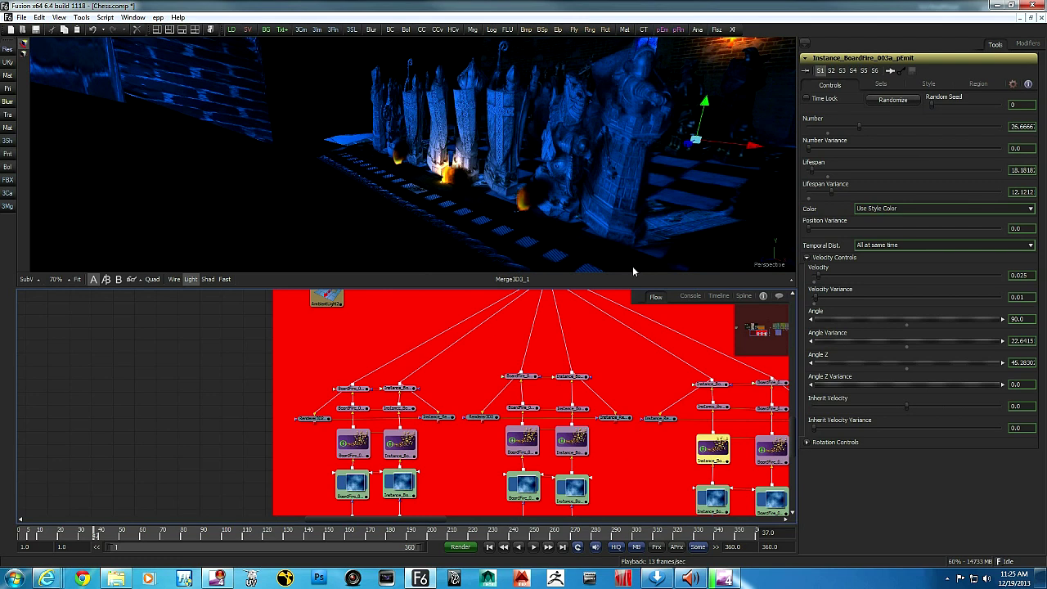
{"action": "left_click", "coordinate": [772, 452]}
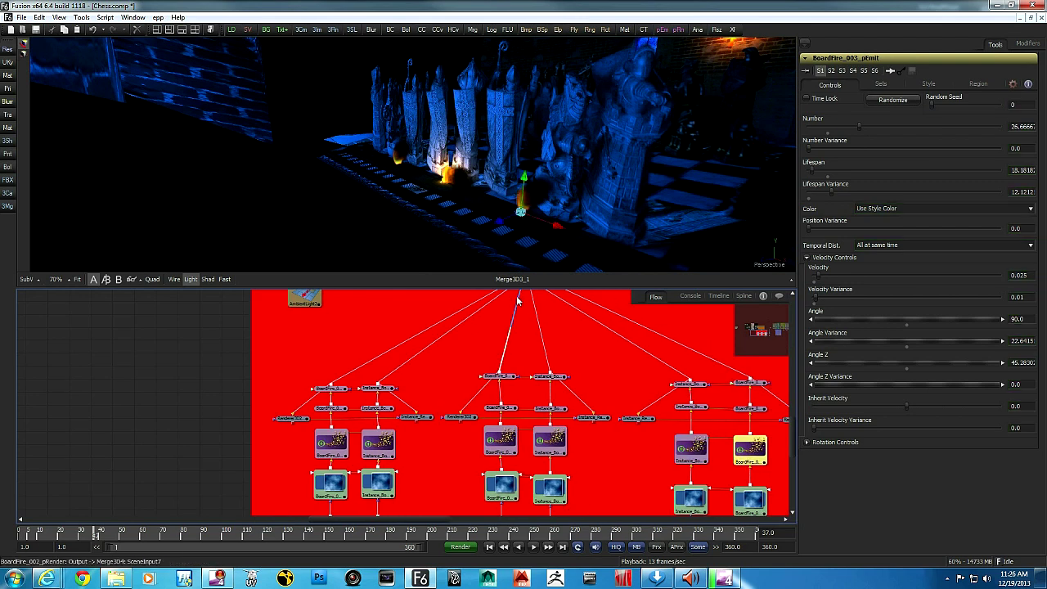
{"action": "left_click", "coordinate": [500, 442]}
{"action": "left_click", "coordinate": [331, 443]}
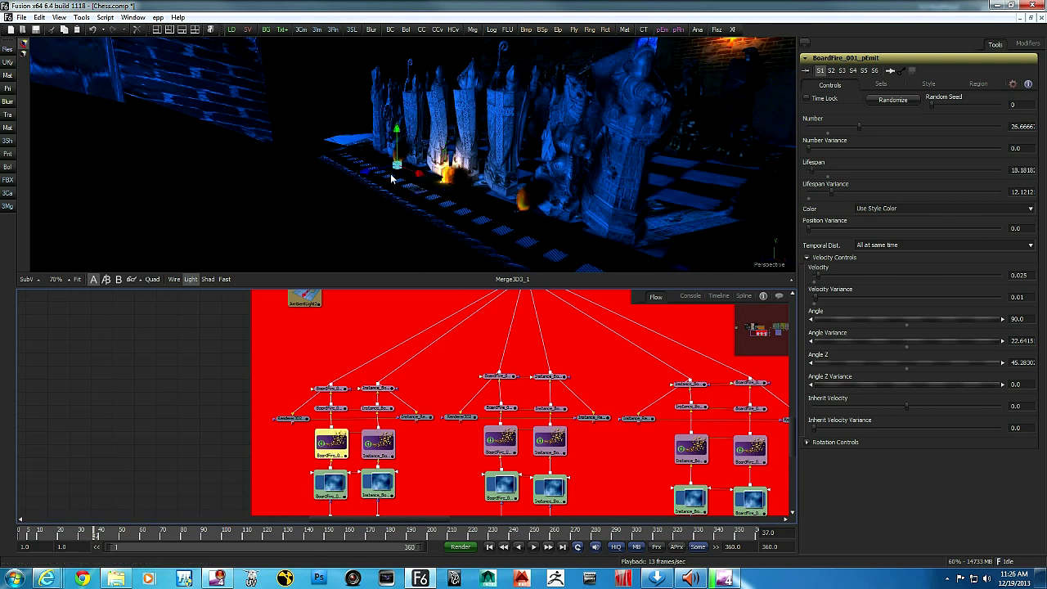
Select the instanced emitters for board fires 001a, 002a and 003a to locate their flames beside the black pieces.
{"action": "left_click", "coordinate": [383, 446]}
{"action": "left_click_drag", "start_coordinate": [664, 173], "coordinate": [648, 173]}
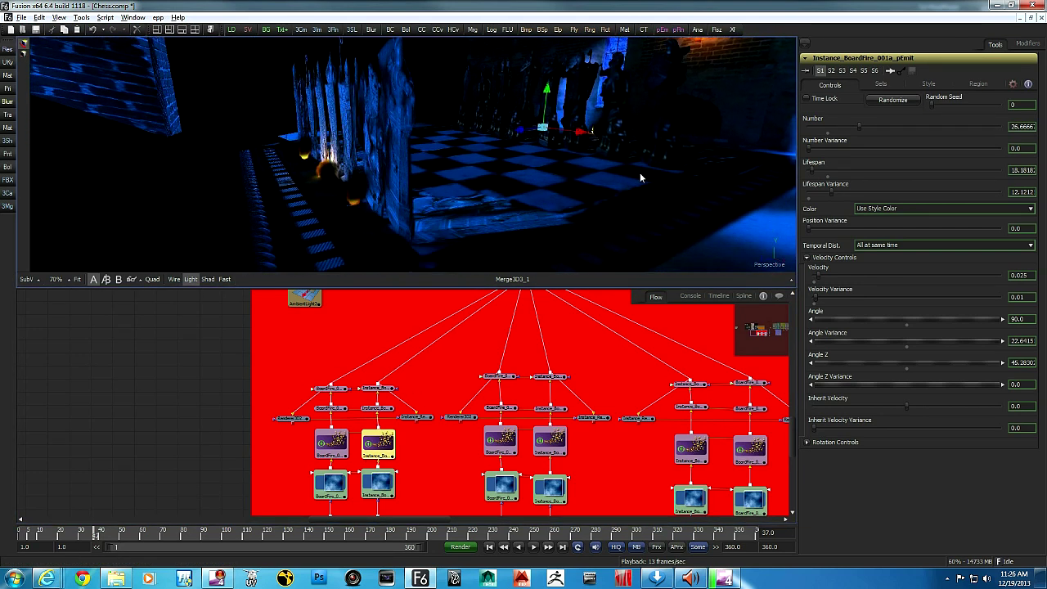
{"action": "left_click", "coordinate": [546, 442]}
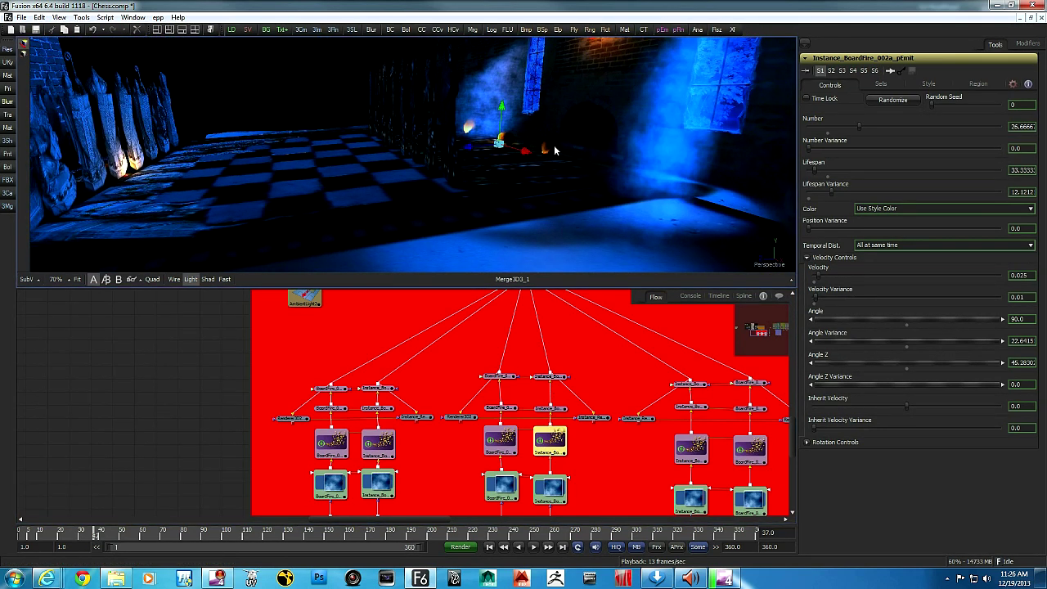
{"action": "left_click", "coordinate": [536, 155]}
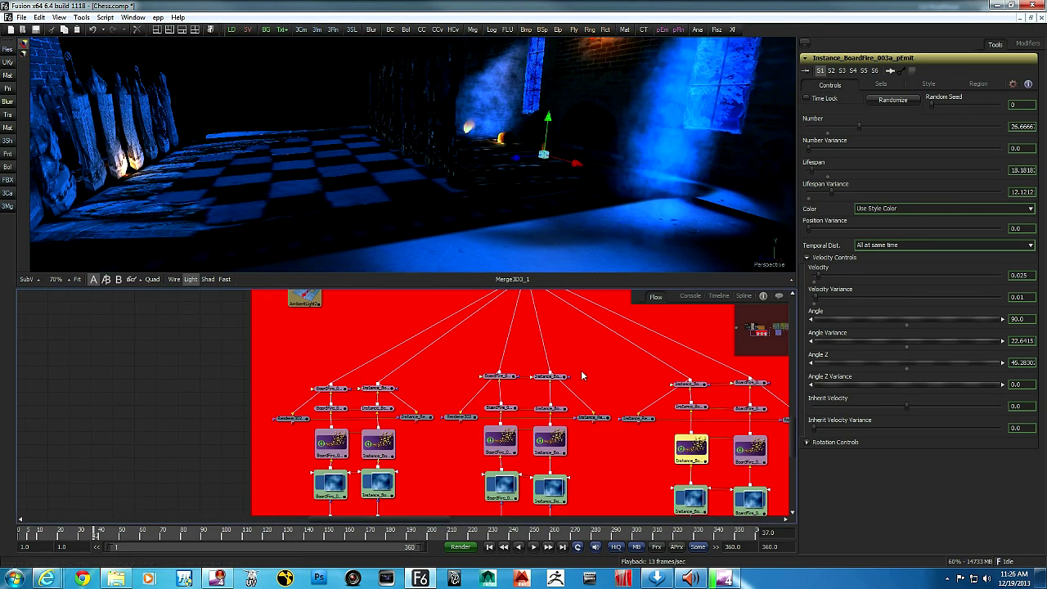
{"action": "left_click_drag", "start_coordinate": [458, 219], "coordinate": [343, 219]}
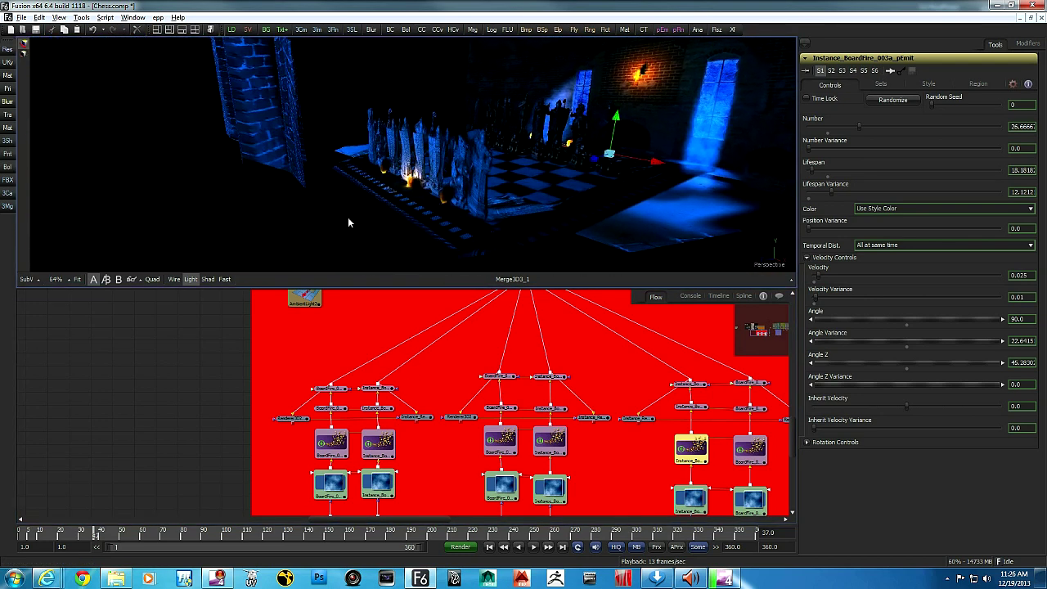
Inspect the settings of the BoardFire_001_pDir directional force and the BoardFire_001_pRender node.
{"action": "left_click_drag", "start_coordinate": [352, 491], "coordinate": [367, 460]}
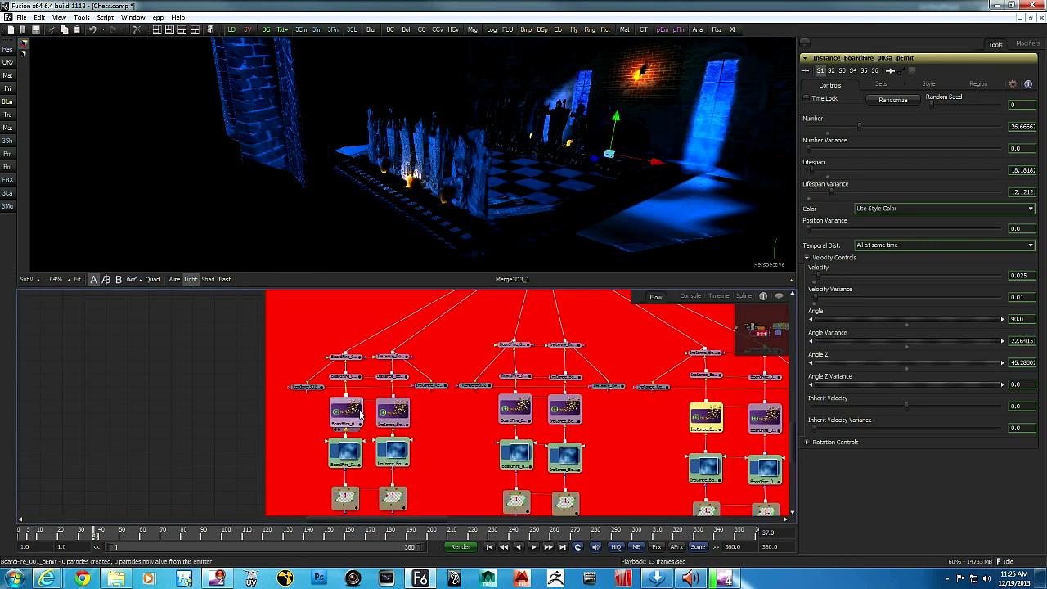
{"action": "scroll", "coordinate": [373, 427], "scroll_direction": "up", "scroll_amount": 3}
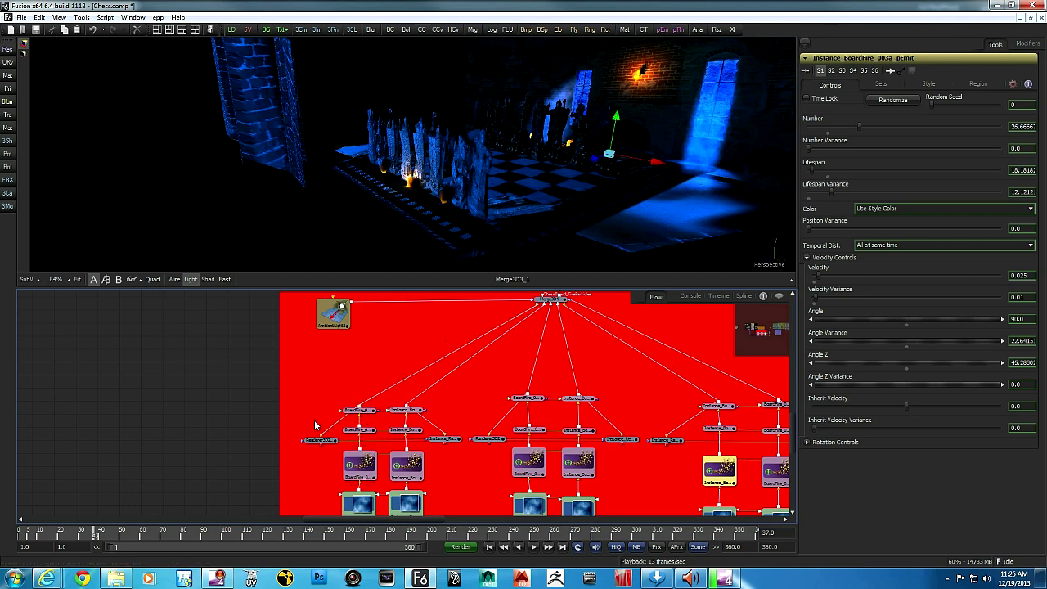
{"action": "scroll", "coordinate": [317, 426], "scroll_direction": "up", "scroll_amount": 3}
{"action": "scroll", "coordinate": [399, 421], "scroll_direction": "up", "scroll_amount": 3}
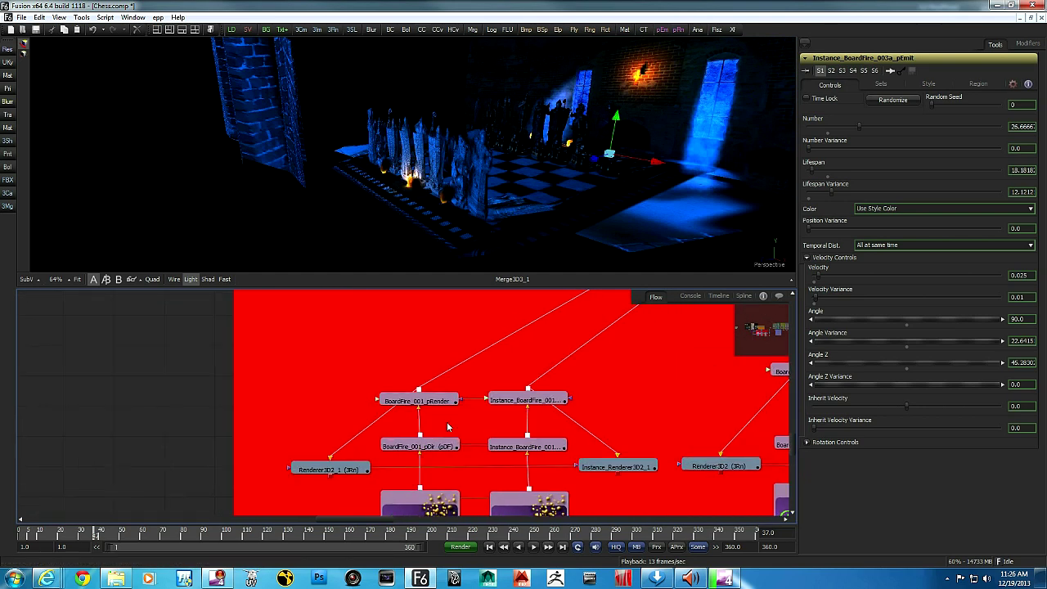
{"action": "left_click", "coordinate": [429, 447]}
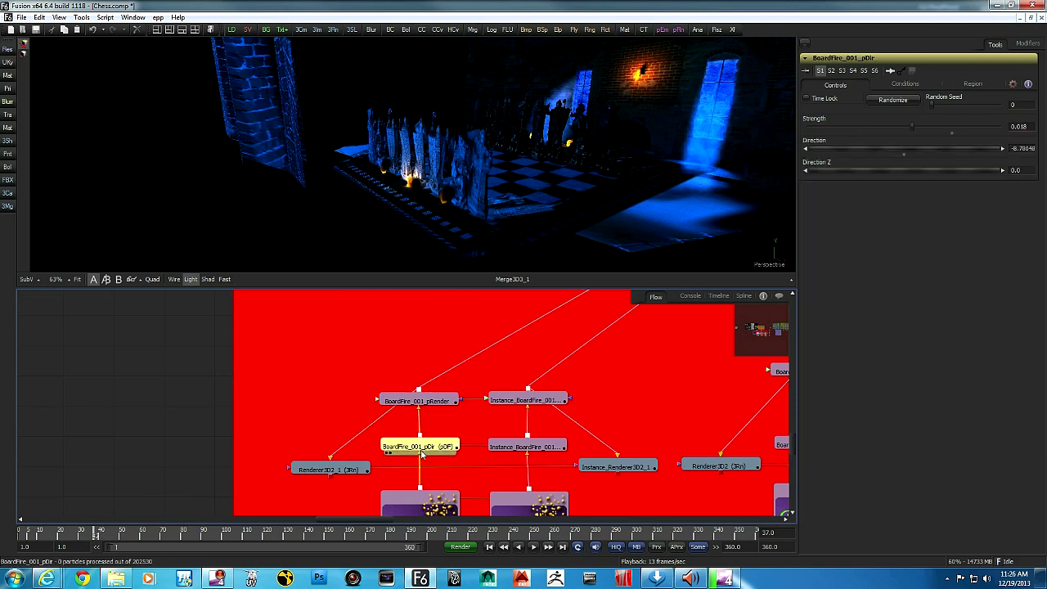
{"action": "left_click", "coordinate": [431, 404]}
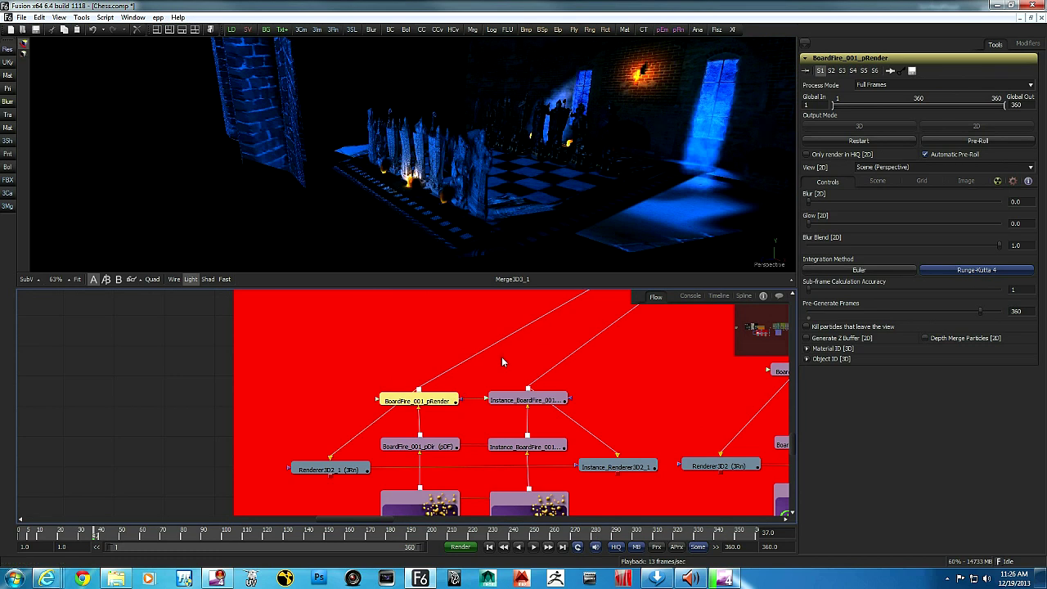
Trace the BoardFire branches up to Merge3D4 and its connection into the main scene, then return to the first branch.
{"action": "left_click_drag", "start_coordinate": [506, 370], "coordinate": [381, 456]}
{"action": "left_click_drag", "start_coordinate": [591, 436], "coordinate": [483, 481]}
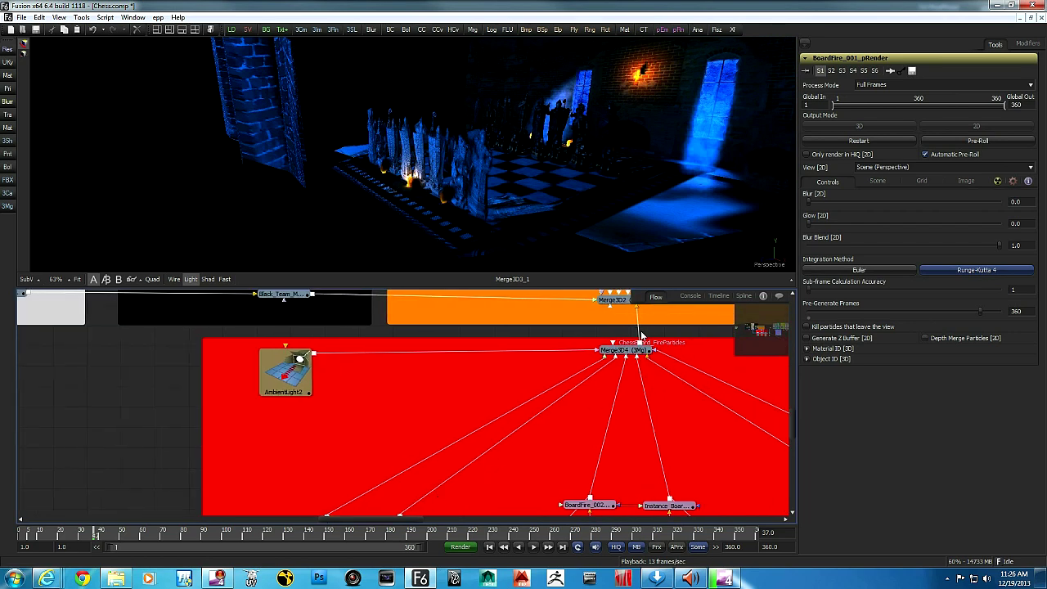
{"action": "left_click_drag", "start_coordinate": [588, 426], "coordinate": [548, 423]}
{"action": "left_click_drag", "start_coordinate": [566, 424], "coordinate": [627, 401]}
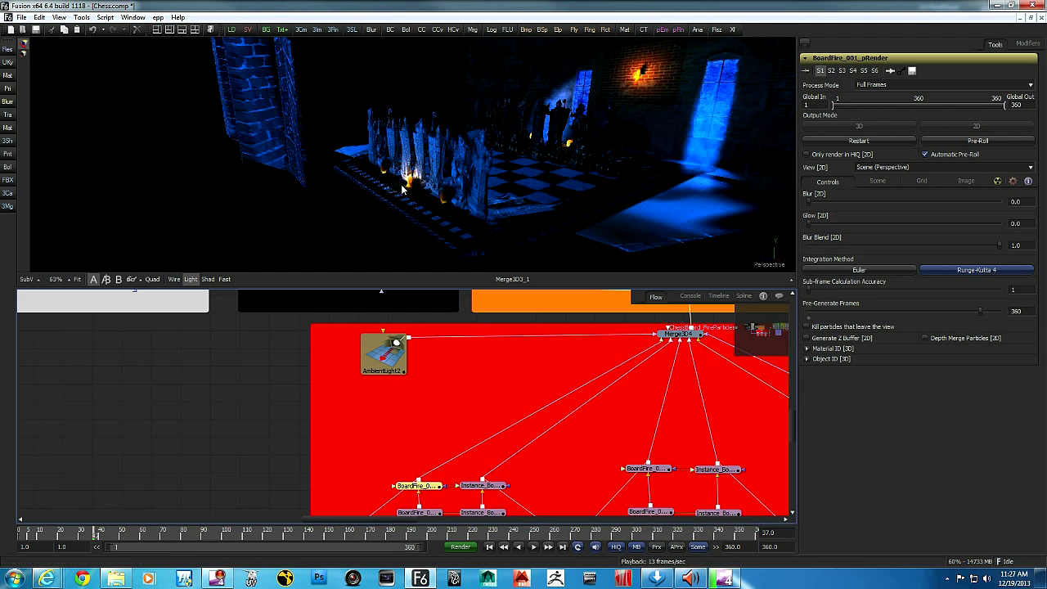
{"action": "left_click_drag", "start_coordinate": [452, 412], "coordinate": [496, 378]}
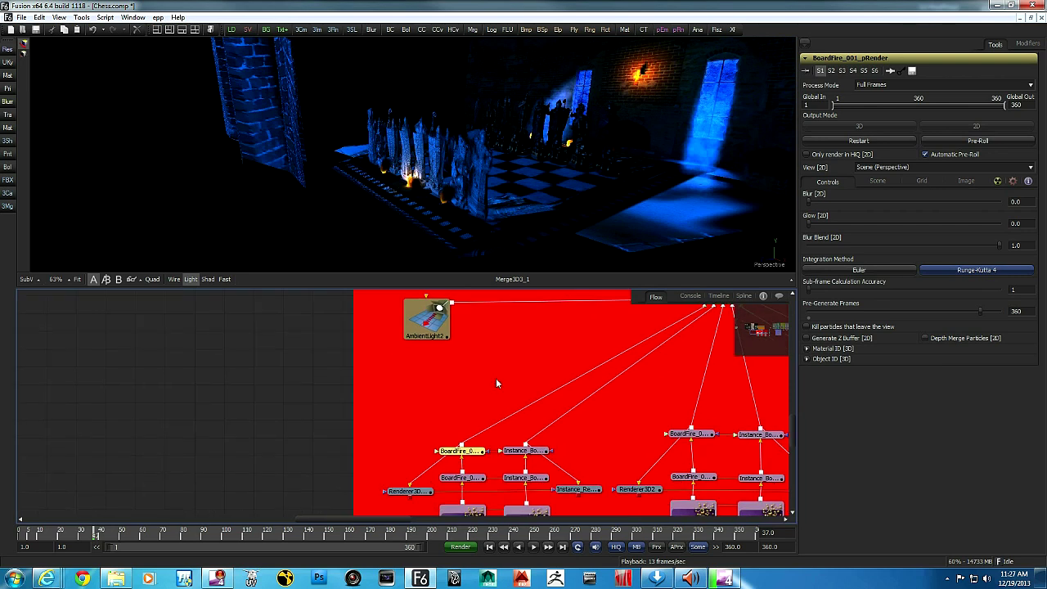
View the Renderer3D2_1 output of the first board fire enlarged, then load the Instance_Renderer3D2_1 output into the same viewer.
{"action": "left_click_drag", "start_coordinate": [413, 494], "coordinate": [342, 231]}
{"action": "scroll", "coordinate": [296, 201], "scroll_direction": "up", "scroll_amount": 2}
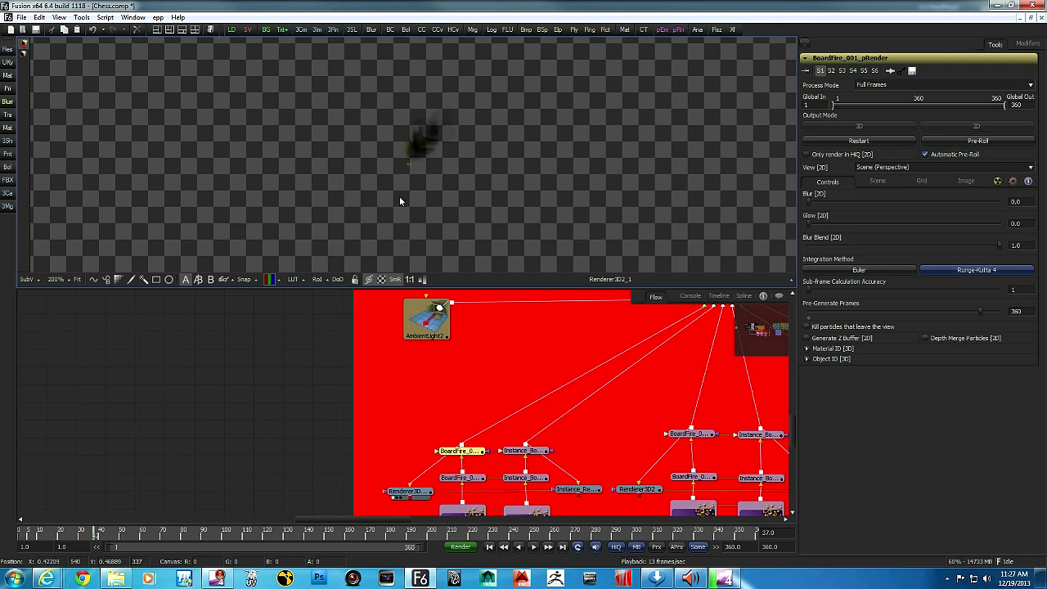
{"action": "scroll", "coordinate": [474, 198], "scroll_direction": "up", "scroll_amount": 4}
{"action": "scroll", "coordinate": [490, 198], "scroll_direction": "up", "scroll_amount": 1}
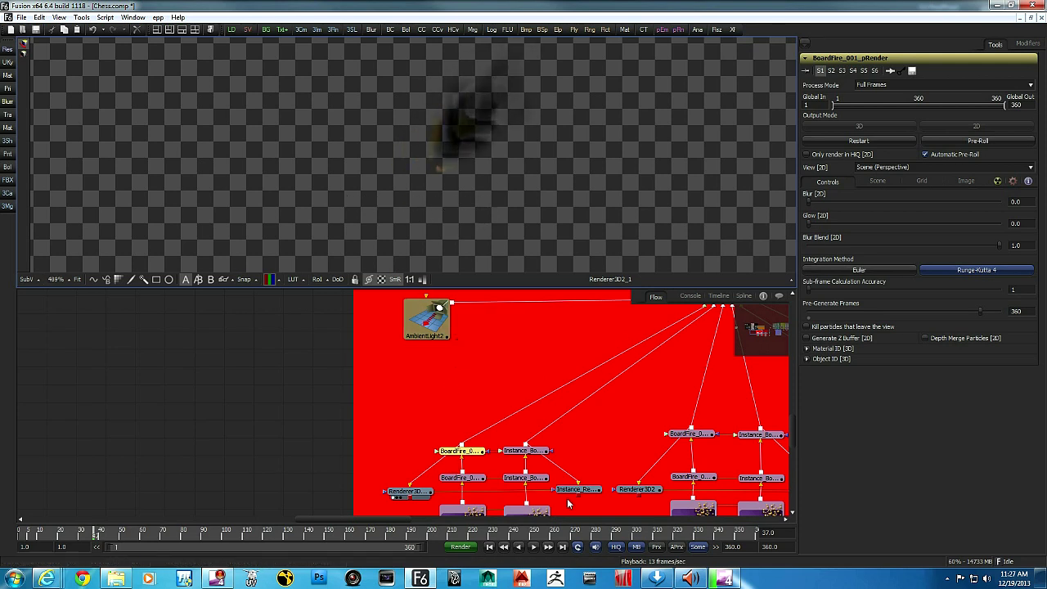
{"action": "left_click_drag", "start_coordinate": [583, 493], "coordinate": [455, 174]}
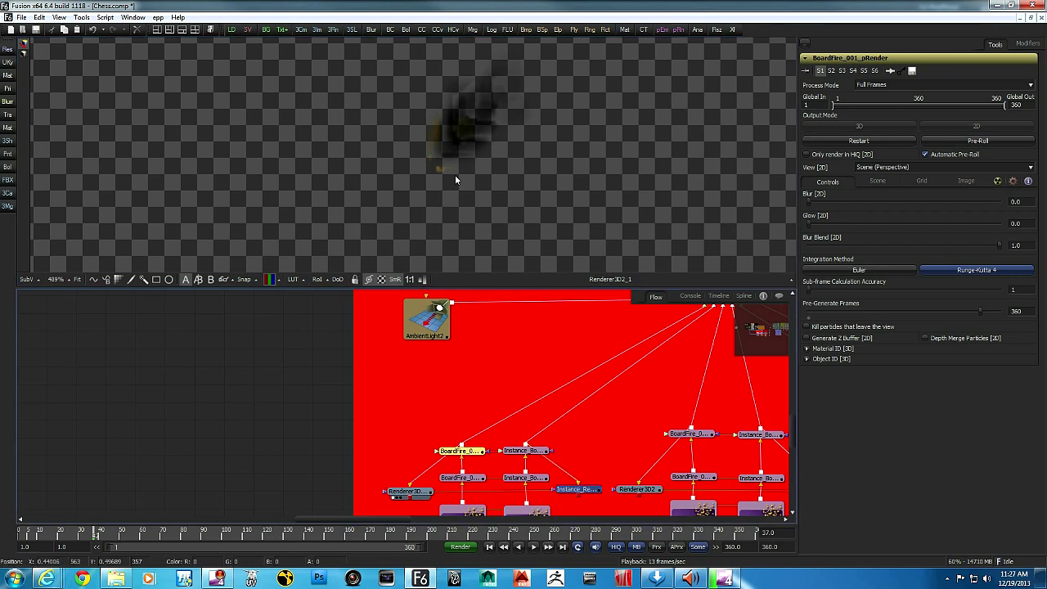
Turn off the checker underlay for the Instance_Renderer3D2_1 output and view its faint flame enlarged.
{"action": "scroll", "coordinate": [458, 203], "scroll_direction": "up", "scroll_amount": 3}
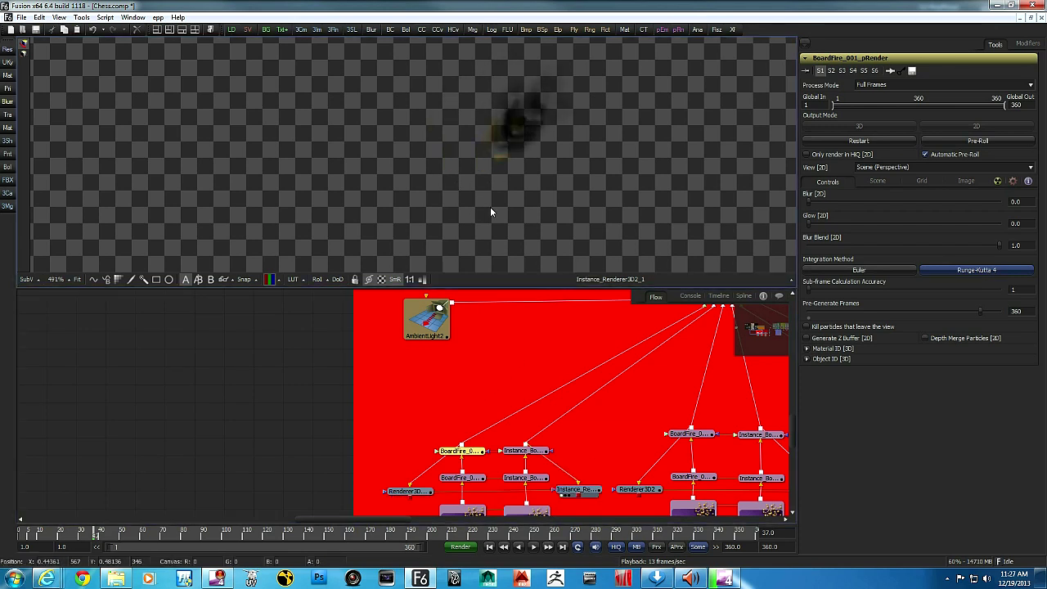
{"action": "left_click", "coordinate": [380, 280]}
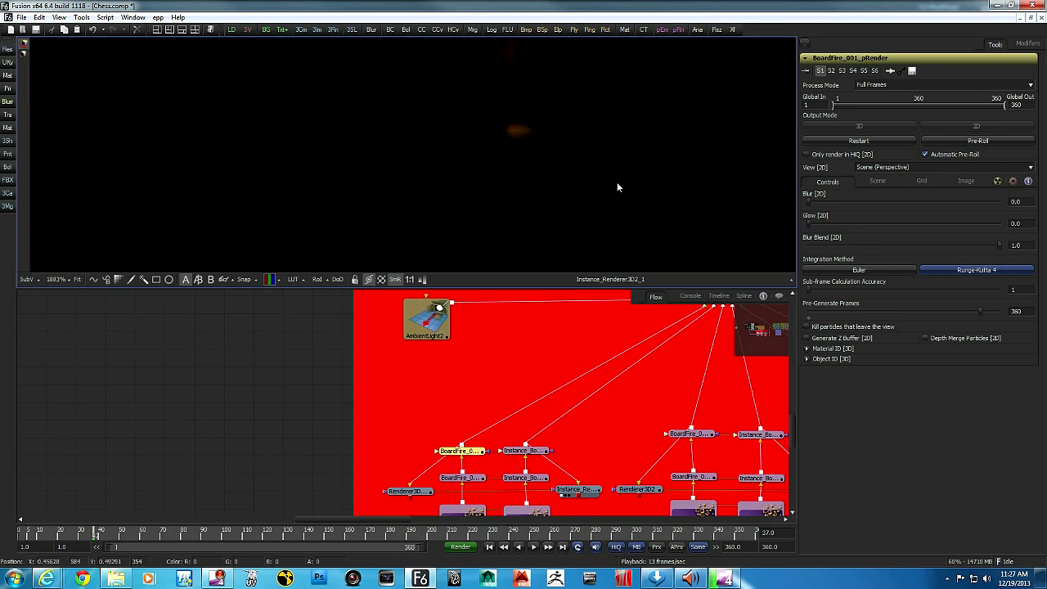
{"action": "scroll", "coordinate": [573, 219], "scroll_direction": "up", "scroll_amount": 5}
{"action": "scroll", "coordinate": [602, 215], "scroll_direction": "down", "scroll_amount": 2}
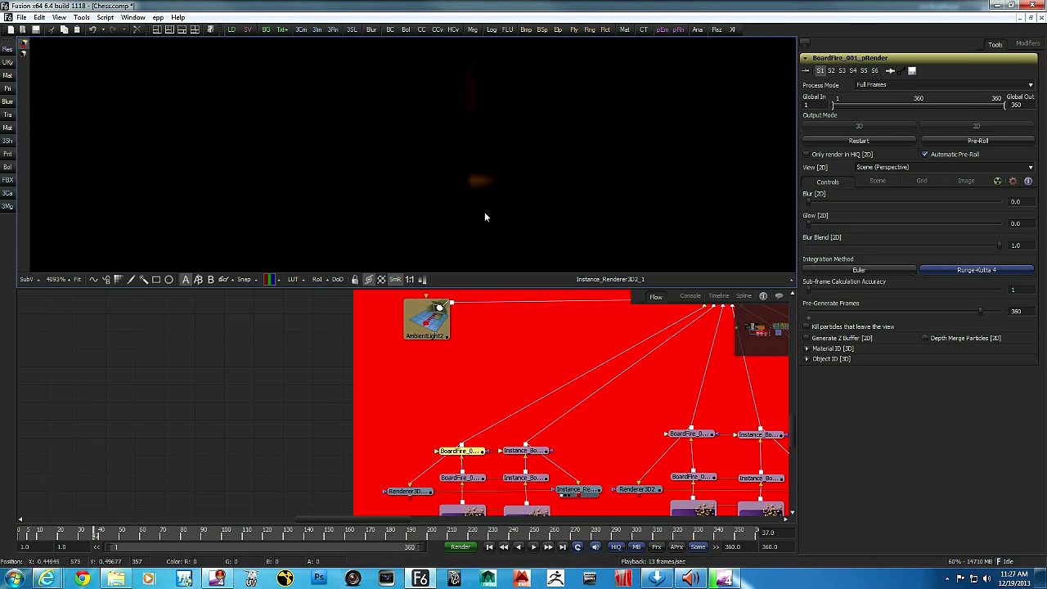
Load the Renderer3D2 output of the second board fire into the viewer and centre its flame at readable size.
{"action": "left_click", "coordinate": [637, 491]}
{"action": "left_click_drag", "start_coordinate": [636, 493], "coordinate": [419, 128]}
{"action": "left_click_drag", "start_coordinate": [598, 199], "coordinate": [337, 199]}
{"action": "scroll", "coordinate": [414, 200], "scroll_direction": "down", "scroll_amount": 6}
{"action": "scroll", "coordinate": [366, 192], "scroll_direction": "up", "scroll_amount": 1}
{"action": "scroll", "coordinate": [454, 189], "scroll_direction": "up", "scroll_amount": 1}
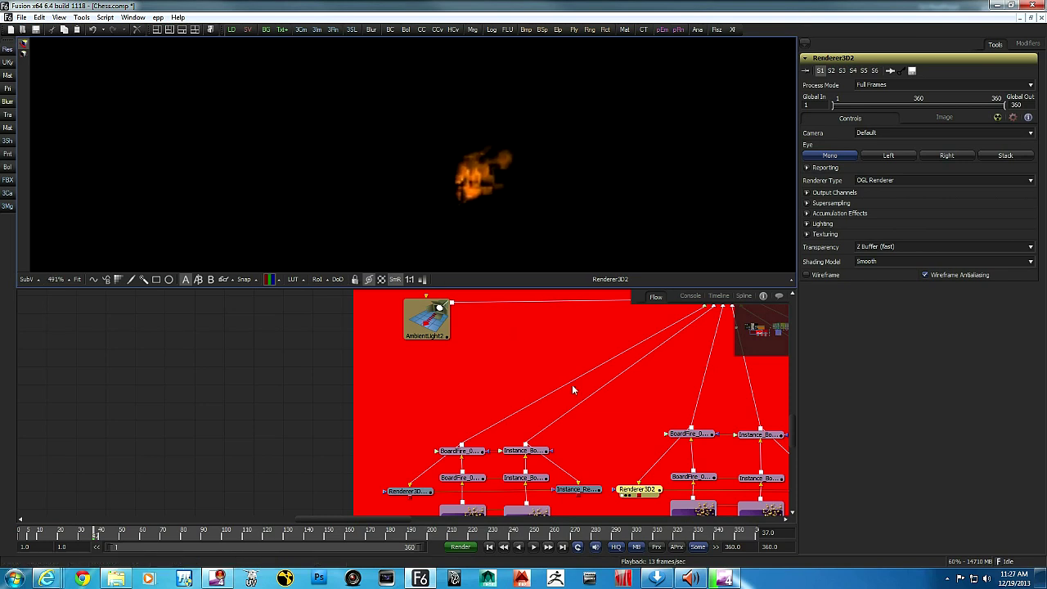
View the third board fire's Instance_Renderer3D2_1_1 output, followed by its Renderer3D2_1_1 output, in the same viewer.
{"action": "left_click_drag", "start_coordinate": [718, 472], "coordinate": [576, 458]}
{"action": "left_click_drag", "start_coordinate": [677, 476], "coordinate": [582, 198]}
{"action": "left_click_drag", "start_coordinate": [706, 455], "coordinate": [530, 467]}
{"action": "left_click", "coordinate": [533, 464]}
{"action": "key", "text": "1"}
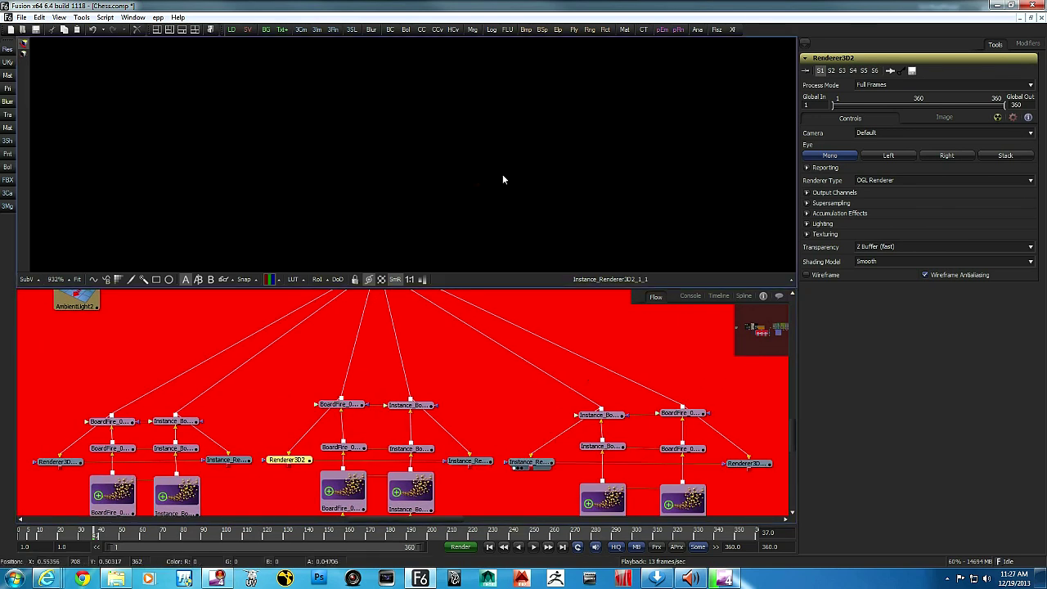
{"action": "left_click", "coordinate": [740, 464]}
{"action": "key", "text": "1"}
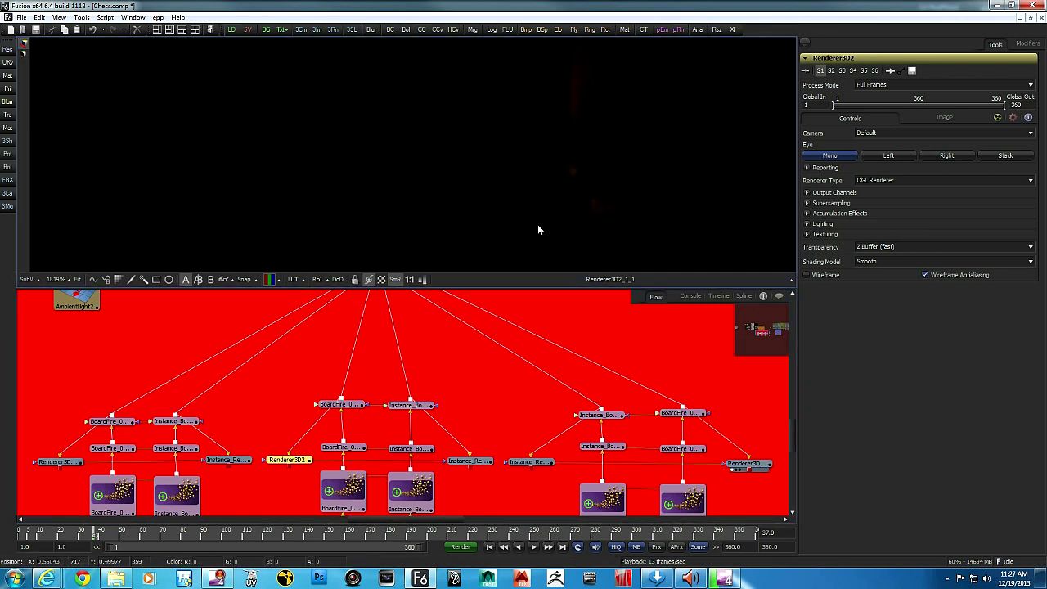
Load the Merge3D3_1 scene into the viewer and examine the board fires at the feet of the chess pieces up close.
{"action": "scroll", "coordinate": [519, 390], "scroll_direction": "down", "scroll_amount": 5}
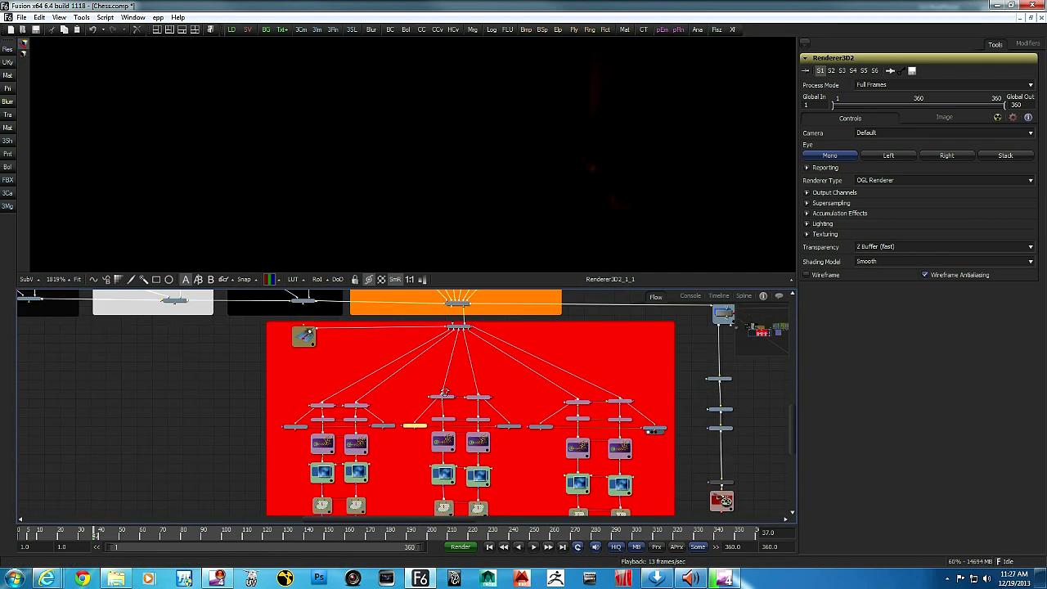
{"action": "scroll", "coordinate": [416, 392], "scroll_direction": "down", "scroll_amount": 1}
{"action": "left_click_drag", "start_coordinate": [404, 369], "coordinate": [381, 469]}
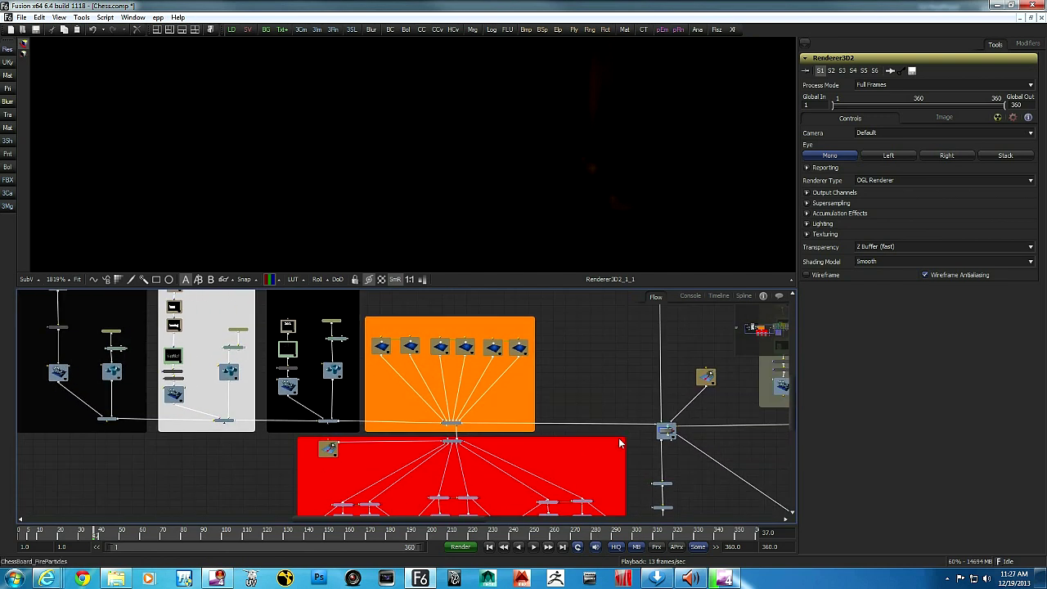
{"action": "left_click_drag", "start_coordinate": [665, 434], "coordinate": [517, 194]}
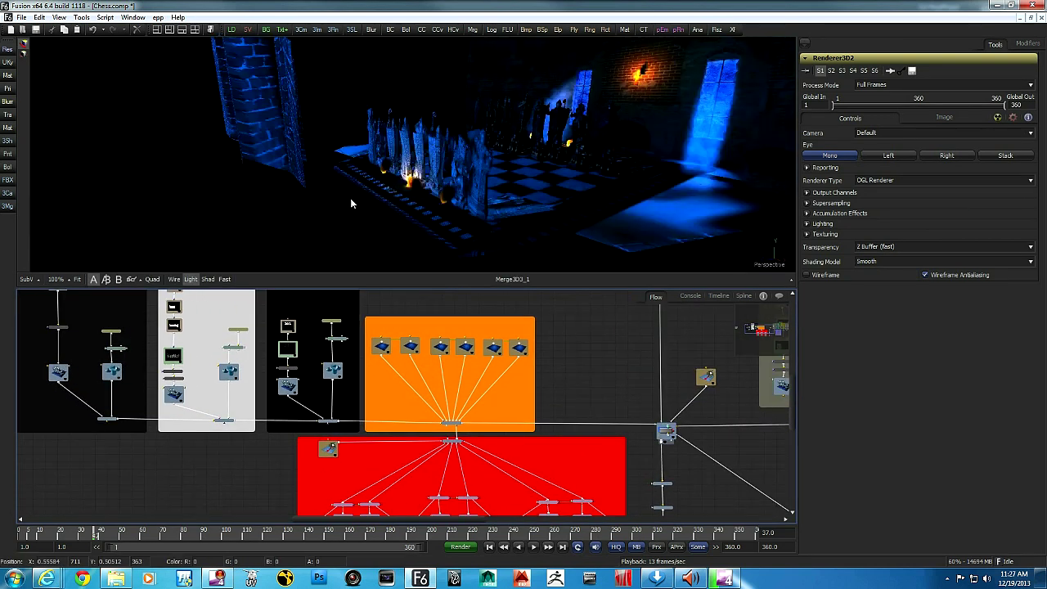
{"action": "scroll", "coordinate": [347, 200], "scroll_direction": "up", "scroll_amount": 8}
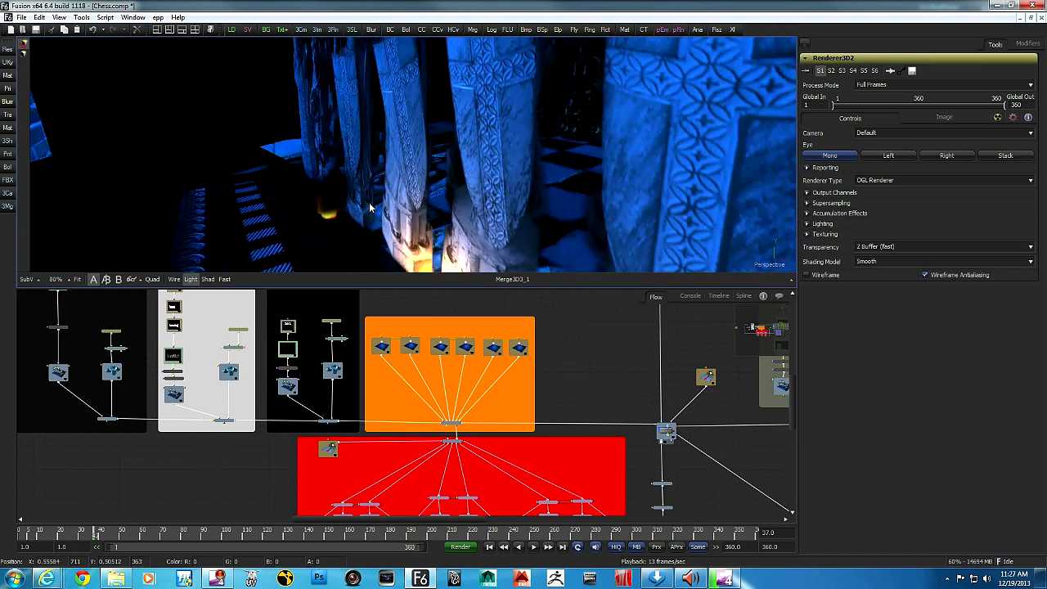
{"action": "scroll", "coordinate": [370, 208], "scroll_direction": "down", "scroll_amount": 4}
{"action": "scroll", "coordinate": [383, 215], "scroll_direction": "down", "scroll_amount": 3}
{"action": "left_click_drag", "start_coordinate": [383, 208], "coordinate": [425, 197]}
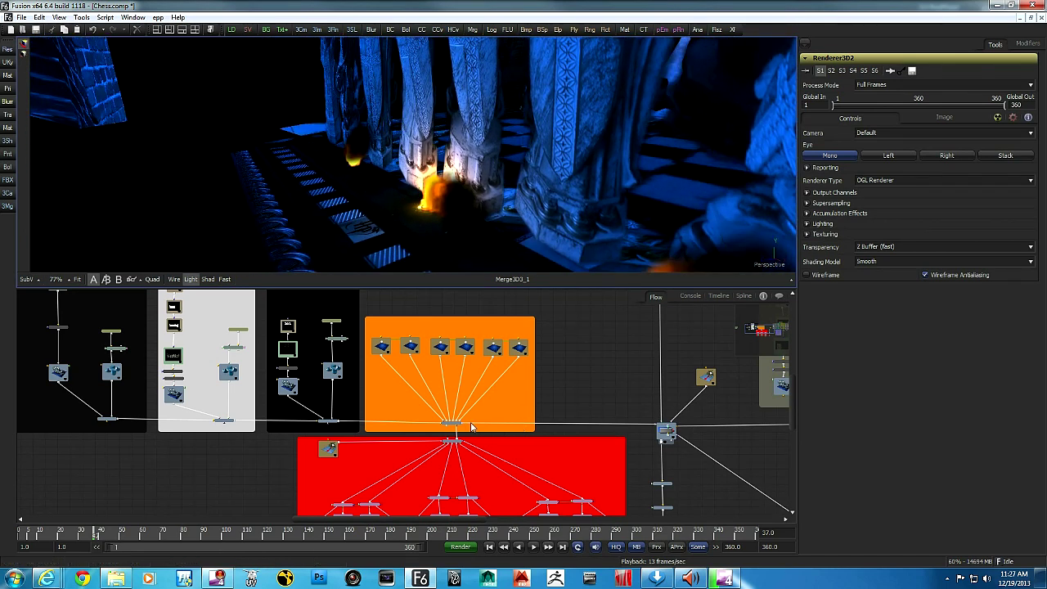
Select BoardFire_001_Light, Instance_BoardFire_001_Light and BoardFire_002_Light in turn to locate each light in the scene.
{"action": "left_click", "coordinate": [381, 349]}
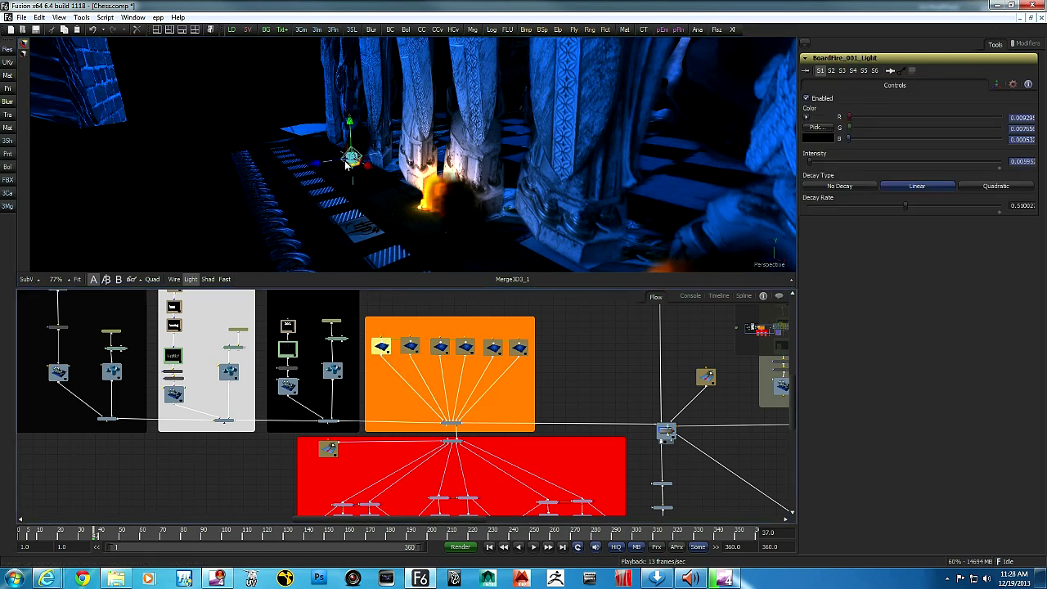
{"action": "left_click_drag", "start_coordinate": [327, 202], "coordinate": [398, 195]}
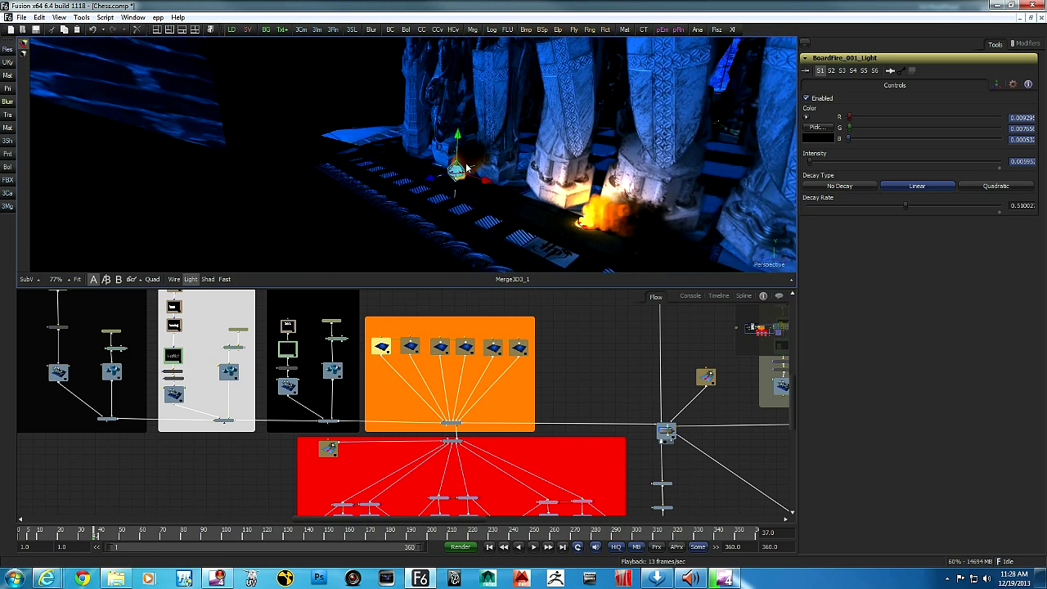
{"action": "left_click", "coordinate": [409, 347]}
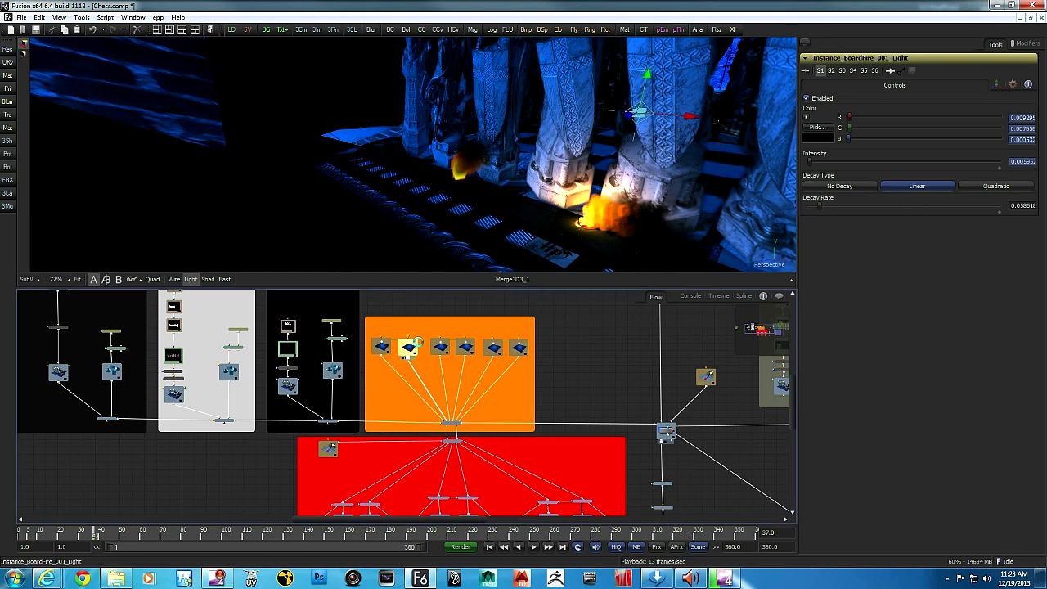
{"action": "left_click", "coordinate": [440, 348]}
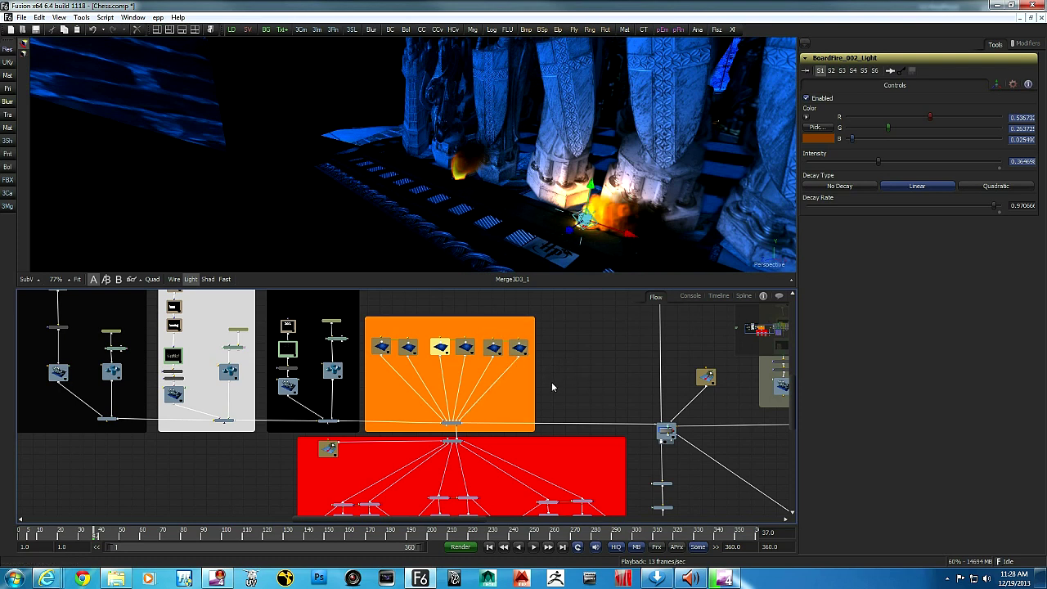
Expand the Probe modifiers of BoardFire_002_Light to inspect their probed image, channels and probe rectangle settings.
{"action": "left_click_drag", "start_coordinate": [581, 390], "coordinate": [618, 348]}
{"action": "left_click_drag", "start_coordinate": [619, 371], "coordinate": [616, 373]}
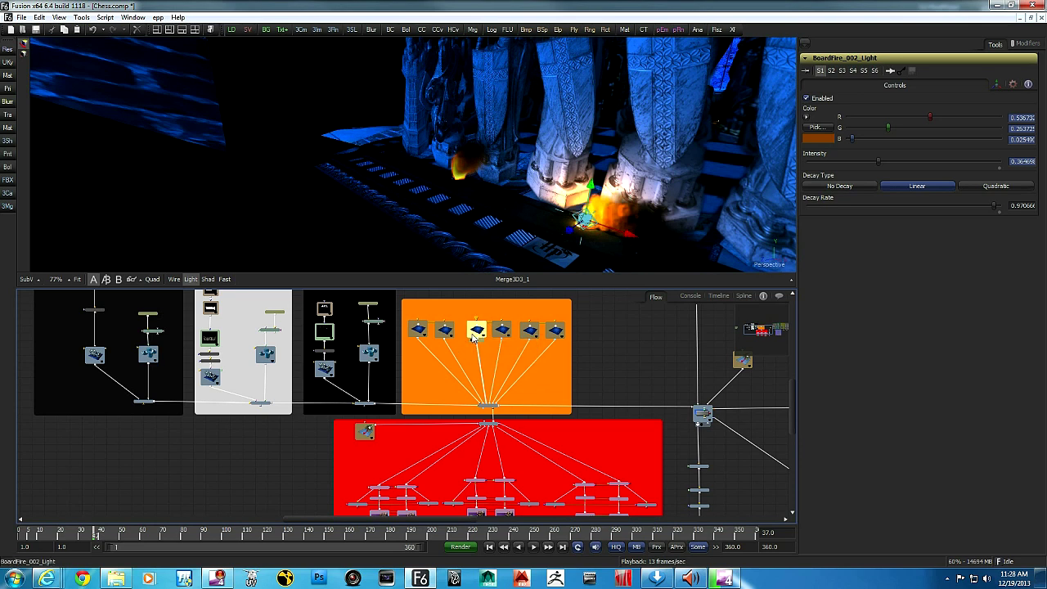
{"action": "left_click", "coordinate": [1028, 44]}
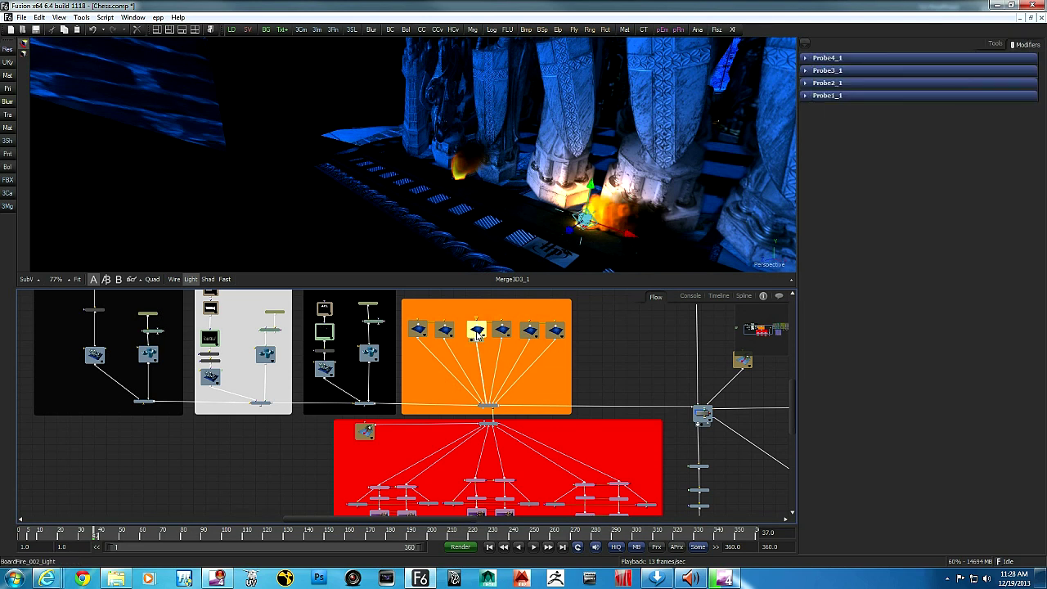
{"action": "left_click", "coordinate": [808, 60]}
{"action": "left_click", "coordinate": [808, 227]}
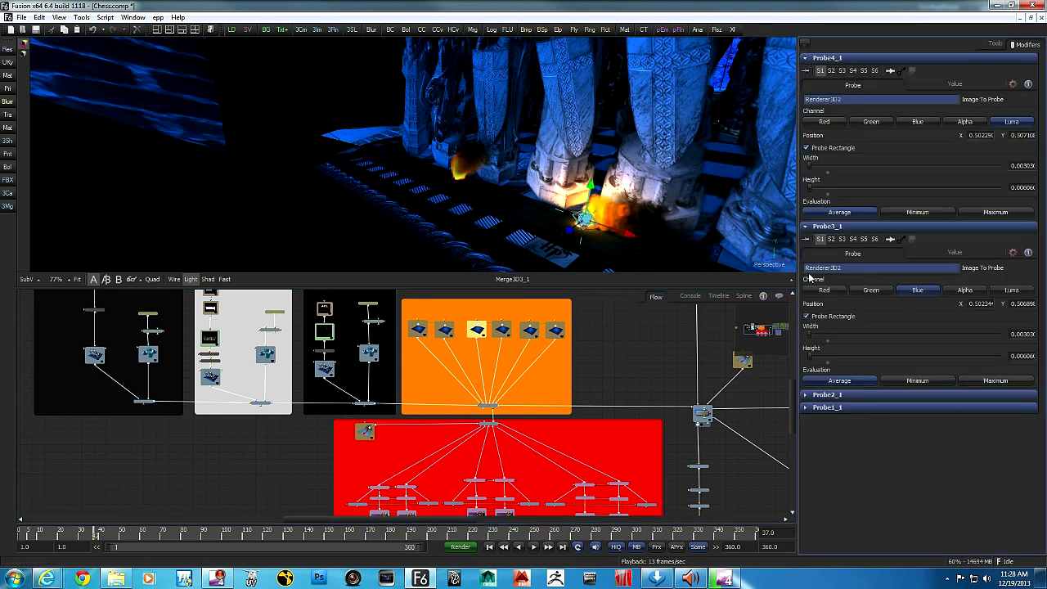
{"action": "left_click", "coordinate": [806, 394]}
{"action": "scroll", "coordinate": [809, 465], "scroll_direction": "down", "scroll_amount": 2}
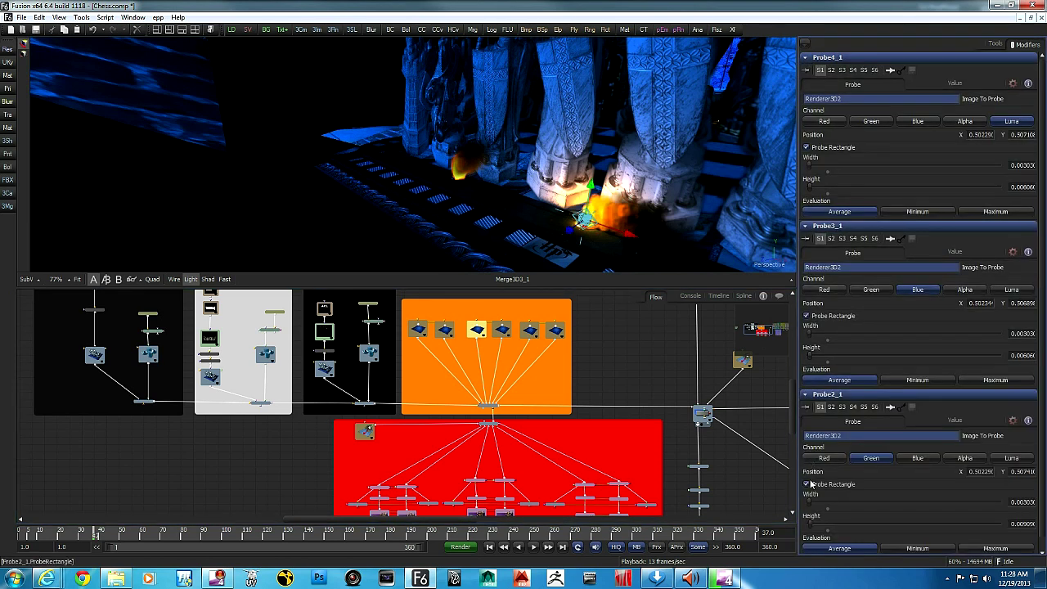
Locate the Renderer3D2 node used by the probes in the flow and check its image details.
{"action": "left_click_drag", "start_coordinate": [297, 455], "coordinate": [310, 438]}
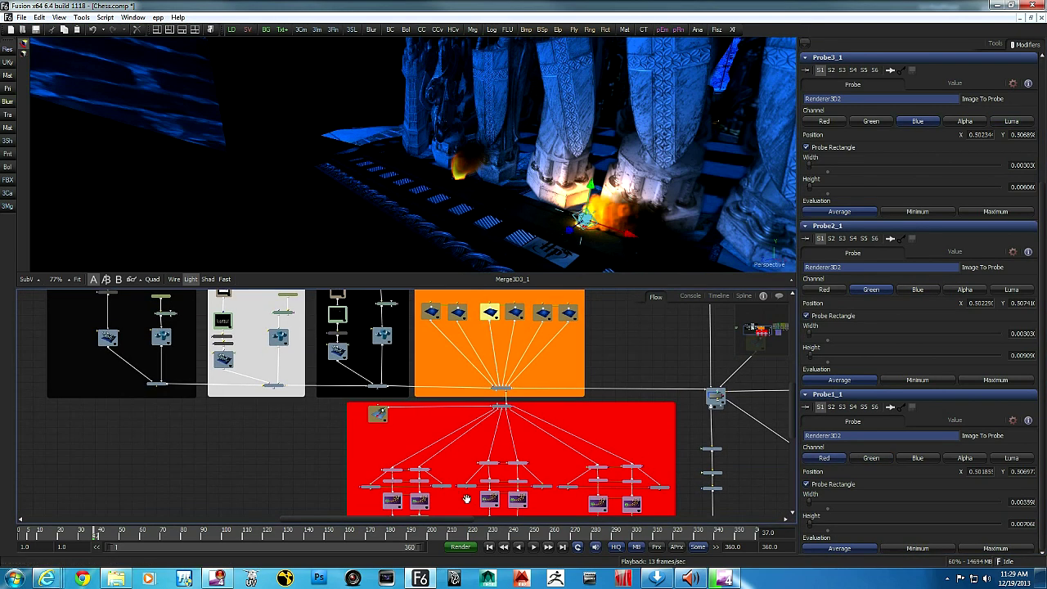
{"action": "left_click_drag", "start_coordinate": [466, 498], "coordinate": [475, 483]}
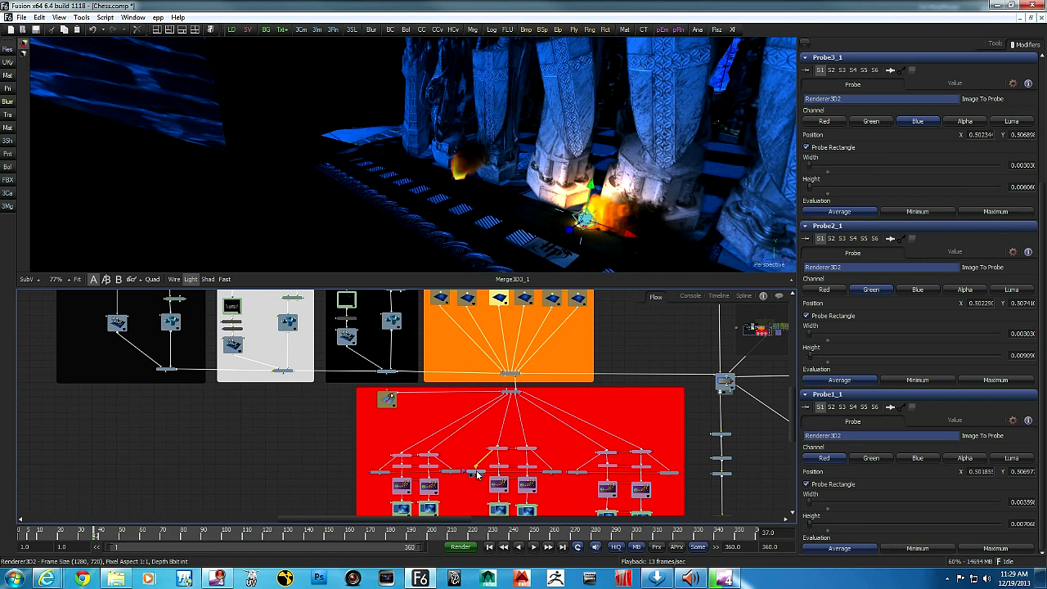
{"action": "mouse_move", "coordinate": [480, 476]}
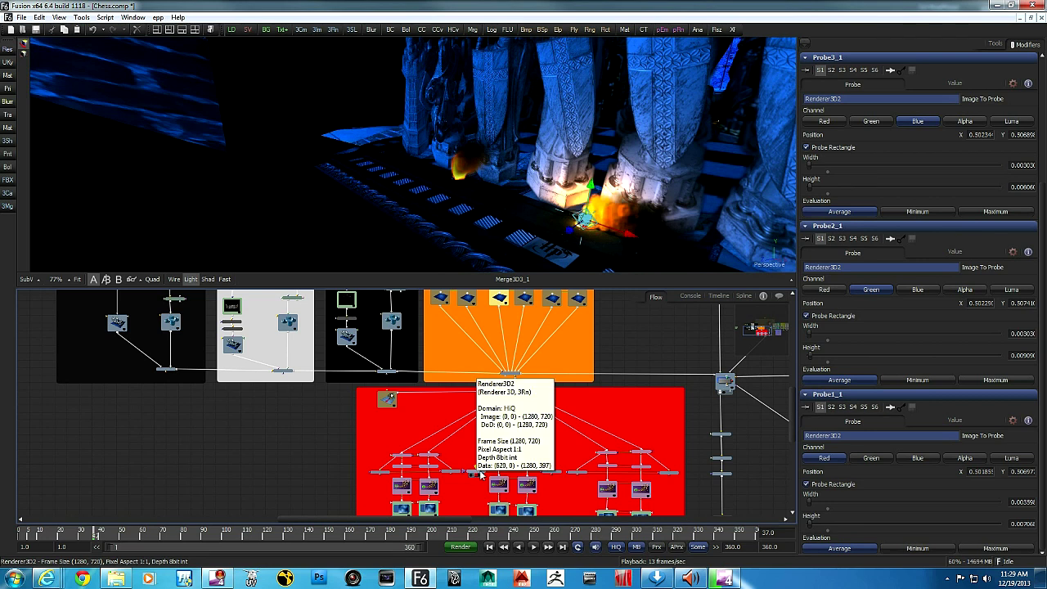
Split the display into two side-by-side viewers and show the Merge3D3_1 scene with the board fires in the second one.
{"action": "left_click", "coordinate": [168, 30]}
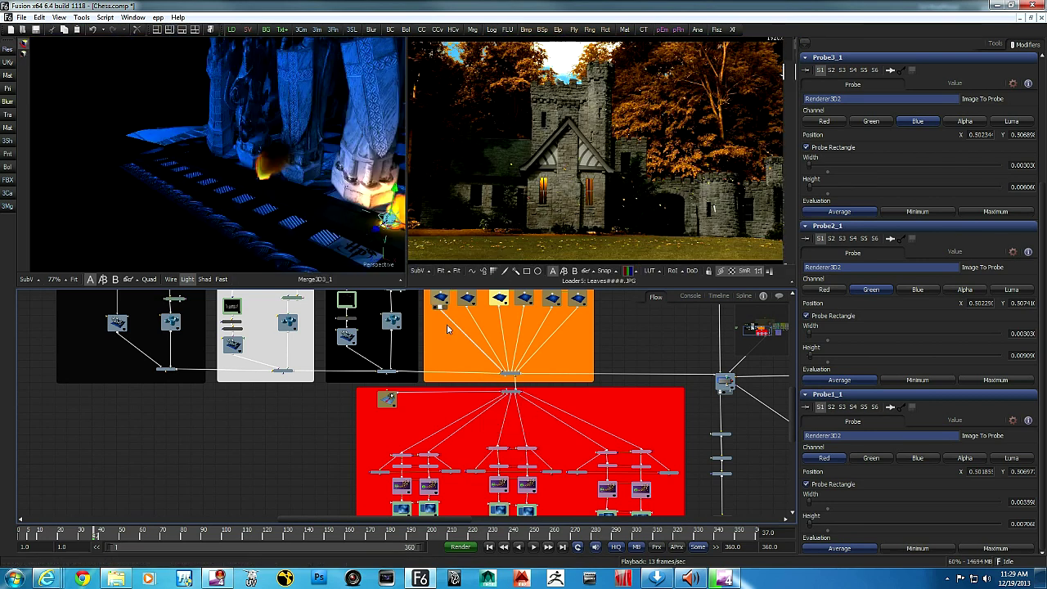
{"action": "left_click_drag", "start_coordinate": [710, 388], "coordinate": [666, 154]}
{"action": "left_click_drag", "start_coordinate": [532, 256], "coordinate": [596, 258]}
{"action": "scroll", "coordinate": [595, 259], "scroll_direction": "up", "scroll_amount": 4}
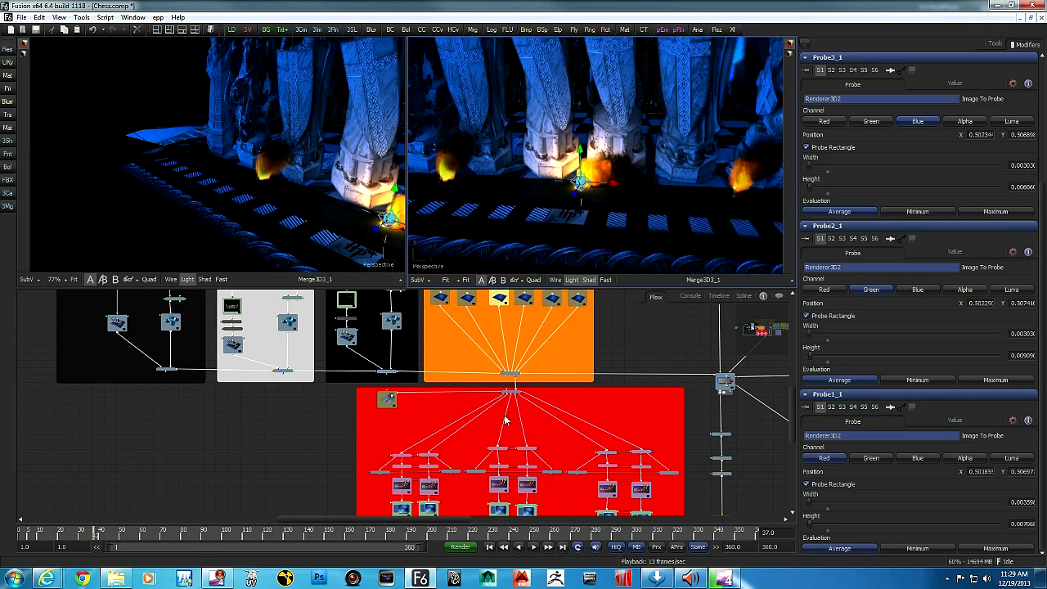
Load Renderer3D2 into the first viewer and enlarge the flame sampled by BoardFire_002_Light.
{"action": "left_click_drag", "start_coordinate": [476, 475], "coordinate": [214, 227]}
{"action": "left_click_drag", "start_coordinate": [119, 184], "coordinate": [222, 219]}
{"action": "left_click", "coordinate": [504, 304]}
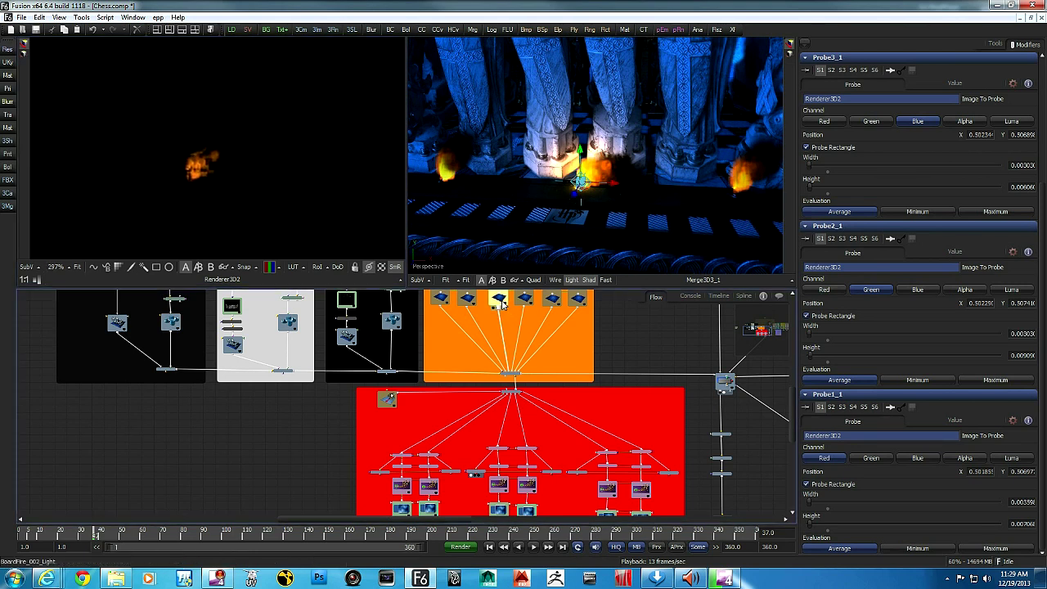
{"action": "left_click", "coordinate": [499, 301]}
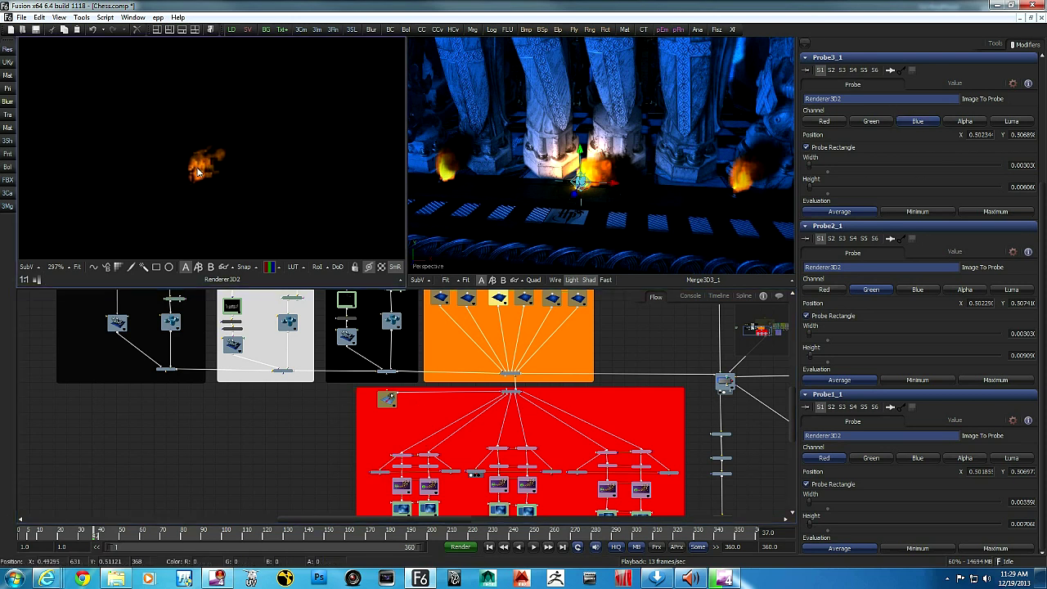
{"action": "scroll", "coordinate": [292, 176], "scroll_direction": "up", "scroll_amount": 5}
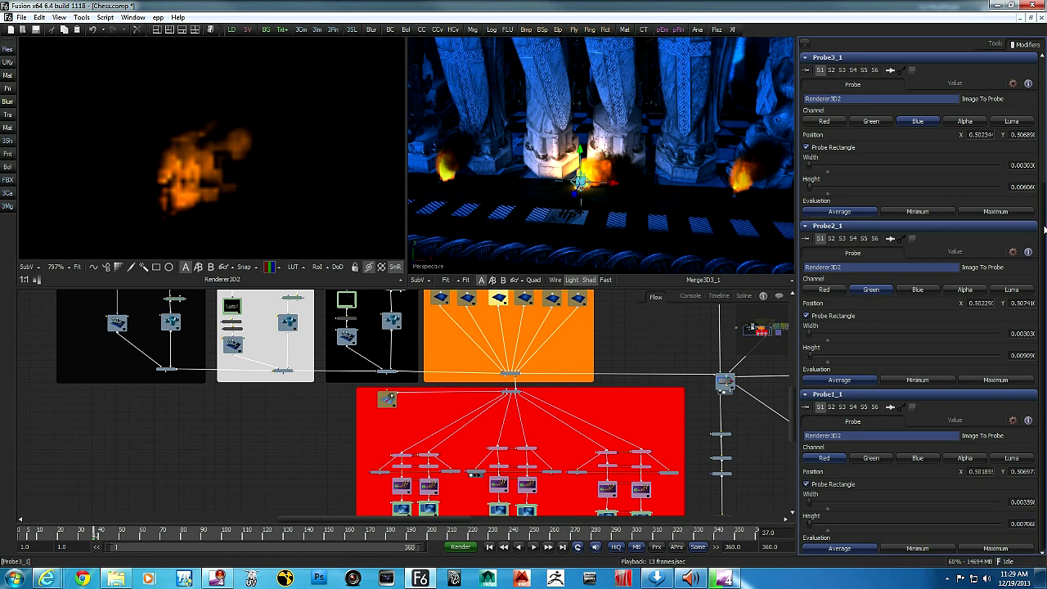
Check the Luma channel of the Probe4_1 modifier and return to the BoardFire_002_Light colour and intensity controls.
{"action": "left_click_drag", "start_coordinate": [1043, 203], "coordinate": [1044, 79]}
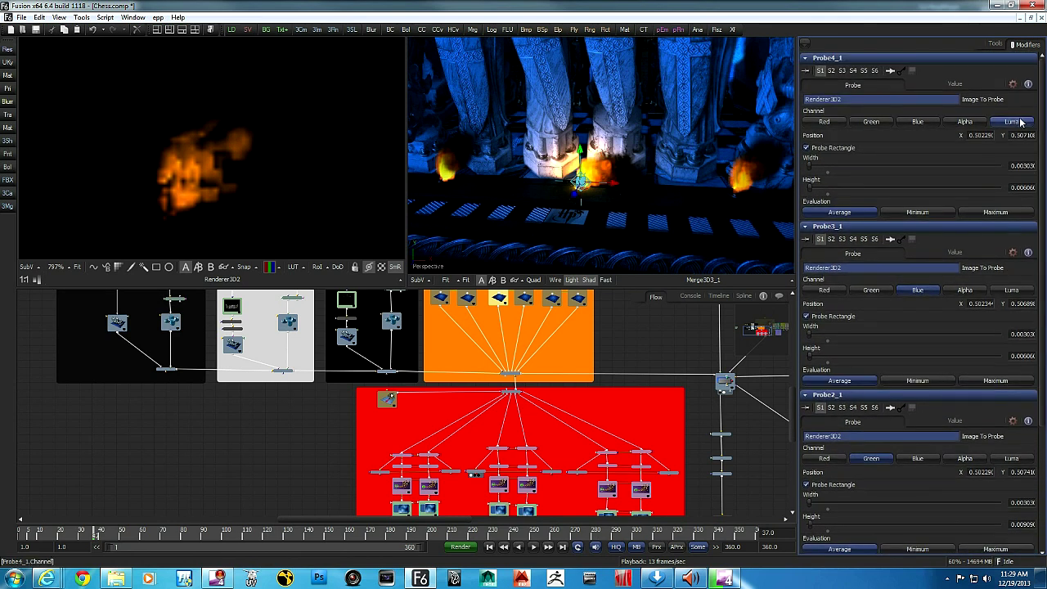
{"action": "left_click", "coordinate": [1012, 122]}
{"action": "left_click", "coordinate": [995, 46]}
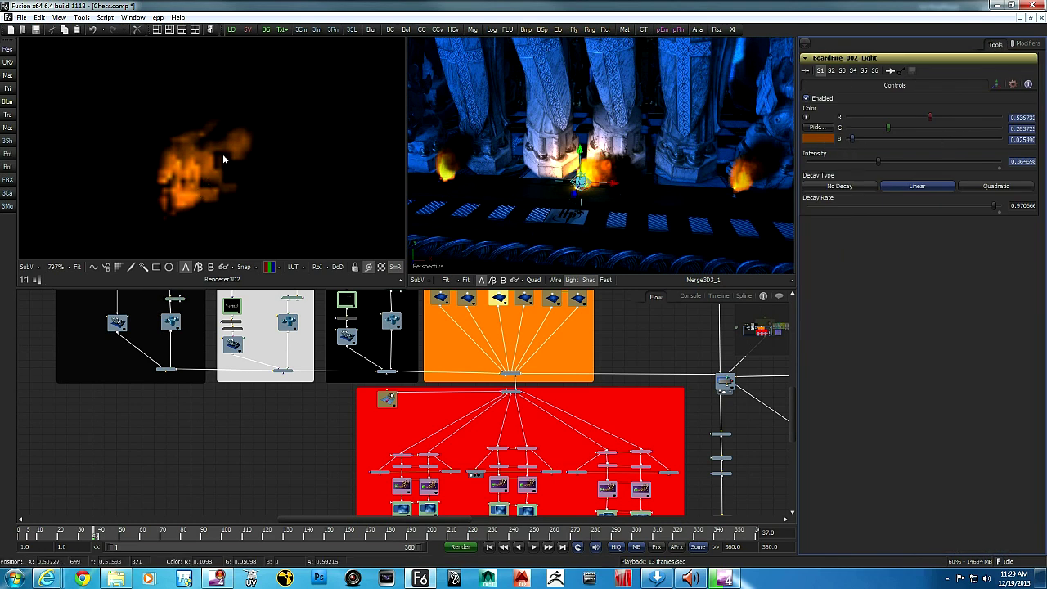
Play the composition to watch the probed flame drive the colour and intensity of BoardFire_002_Light.
{"action": "left_click", "coordinate": [534, 550]}
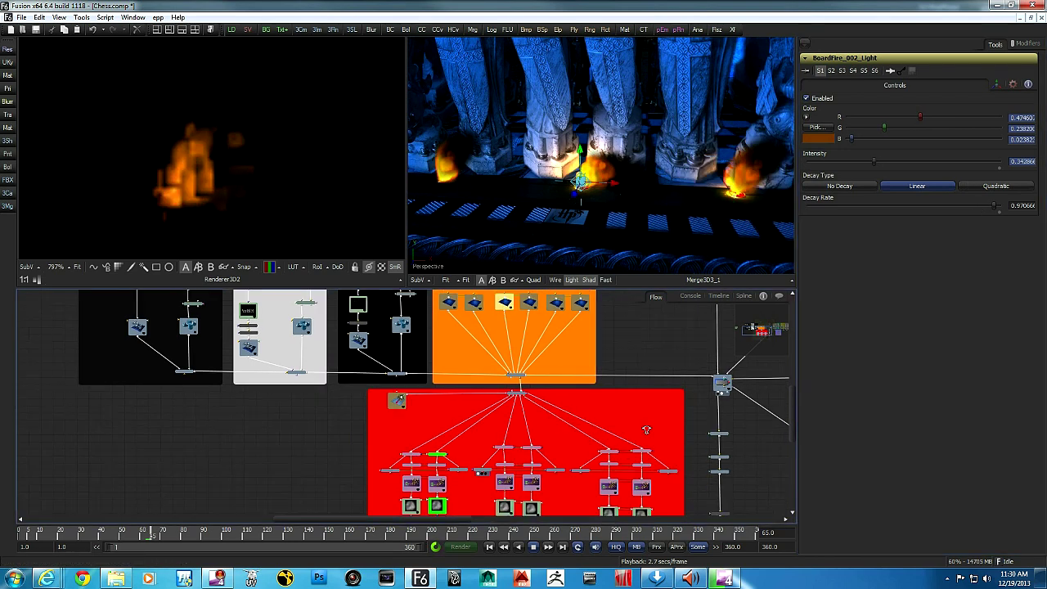
{"action": "scroll", "coordinate": [612, 432], "scroll_direction": "down", "scroll_amount": 3}
{"action": "scroll", "coordinate": [612, 431], "scroll_direction": "down", "scroll_amount": 2}
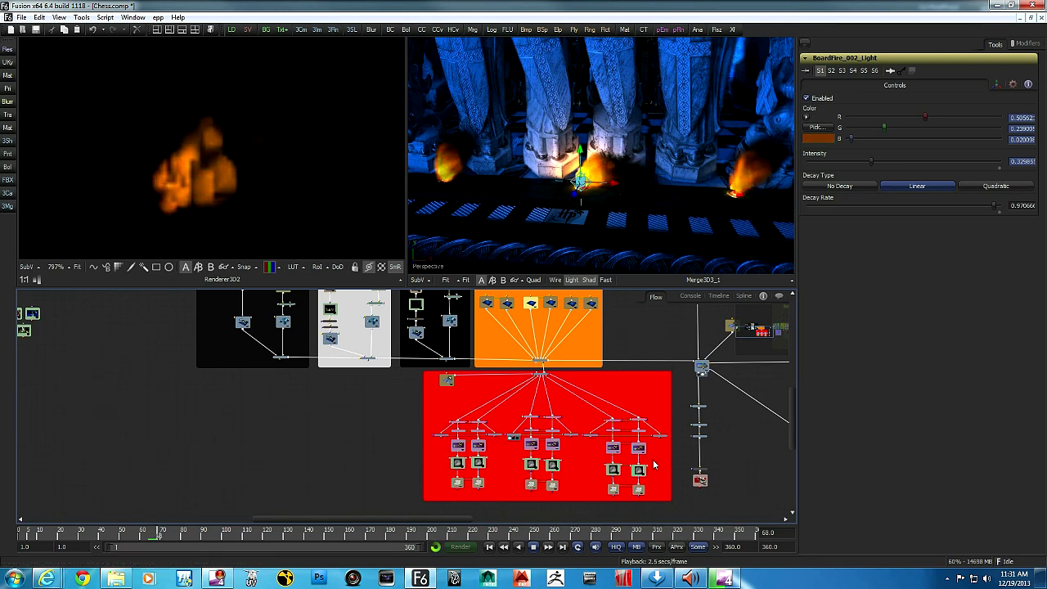
{"action": "scroll", "coordinate": [619, 350], "scroll_direction": "up", "scroll_amount": 4}
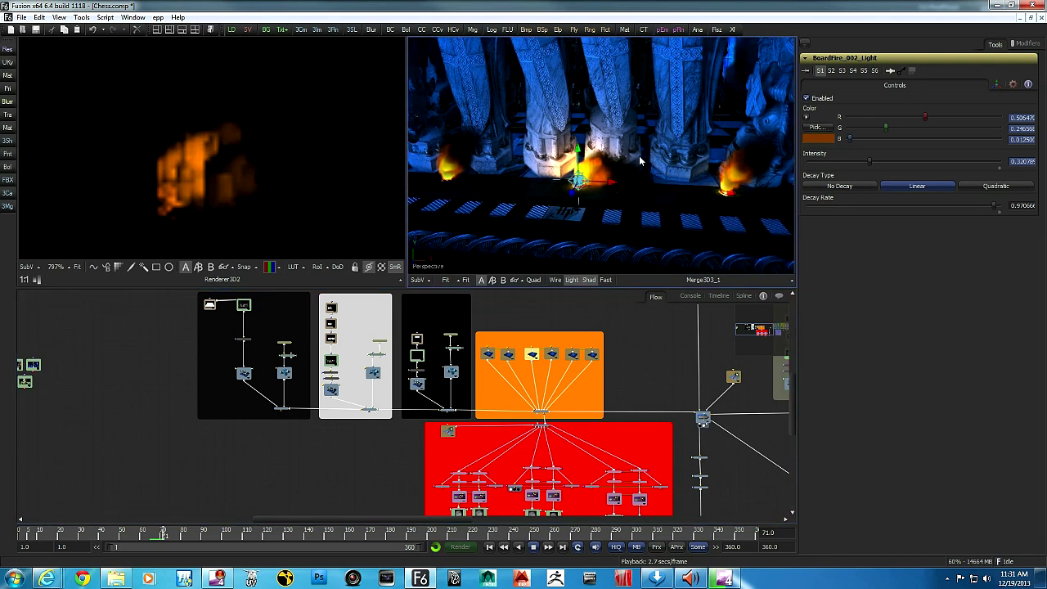
Examine the whole row of chess pieces and the wall torch between the windows in the Merge3D3_1 scene during playback.
{"action": "scroll", "coordinate": [641, 162], "scroll_direction": "down", "scroll_amount": 5}
{"action": "scroll", "coordinate": [635, 161], "scroll_direction": "up", "scroll_amount": 5}
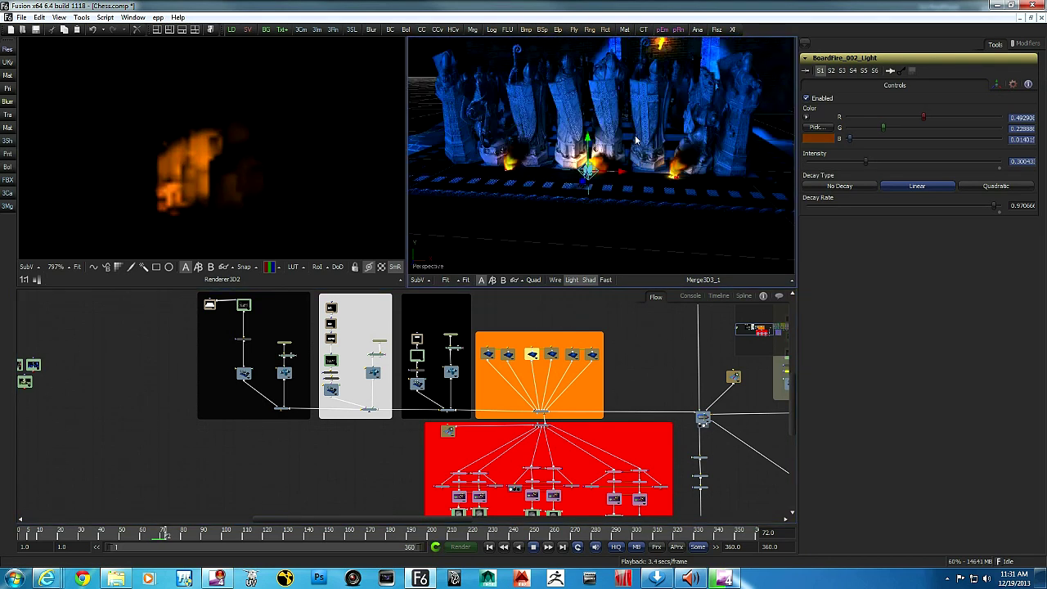
{"action": "scroll", "coordinate": [605, 163], "scroll_direction": "down", "scroll_amount": 5}
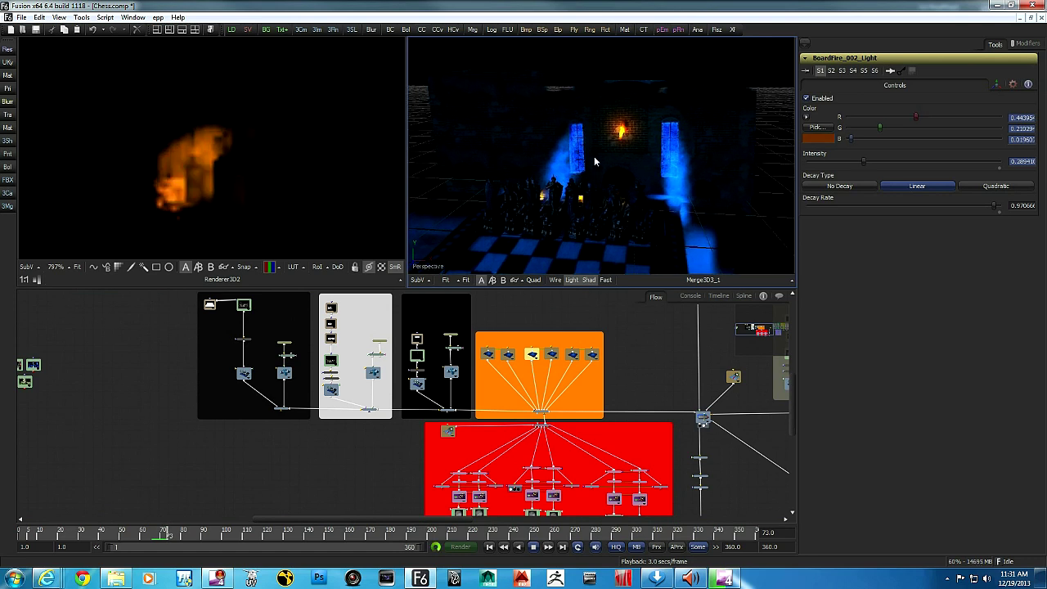
{"action": "scroll", "coordinate": [644, 156], "scroll_direction": "up", "scroll_amount": 5}
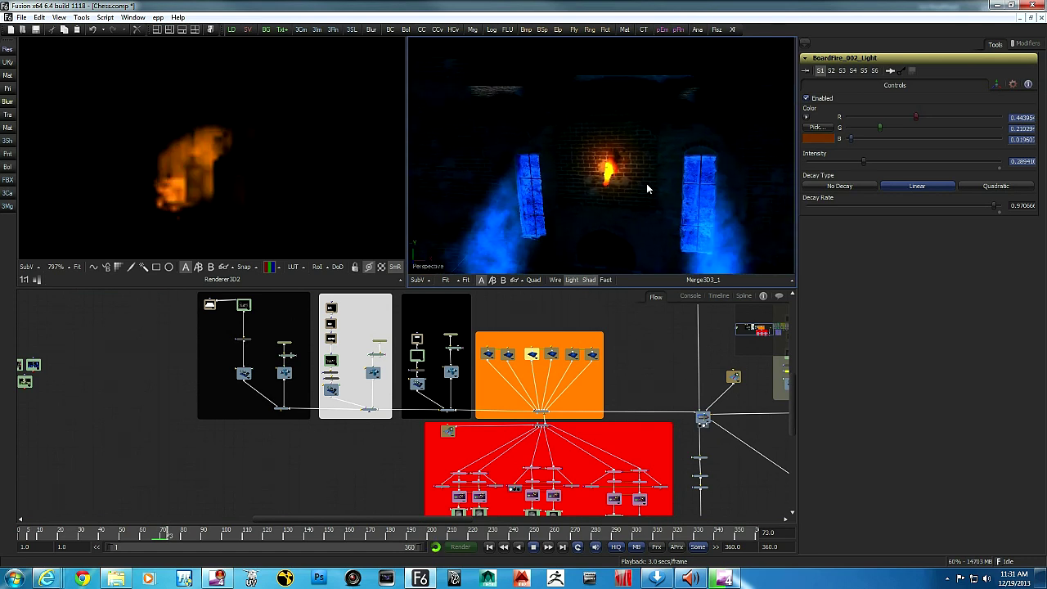
Open the emitter settings of wall_Torch_Fire_mask_pEmit in the purple wall torch group.
{"action": "left_click_drag", "start_coordinate": [676, 382], "coordinate": [445, 311]}
{"action": "left_click_drag", "start_coordinate": [693, 398], "coordinate": [694, 423]}
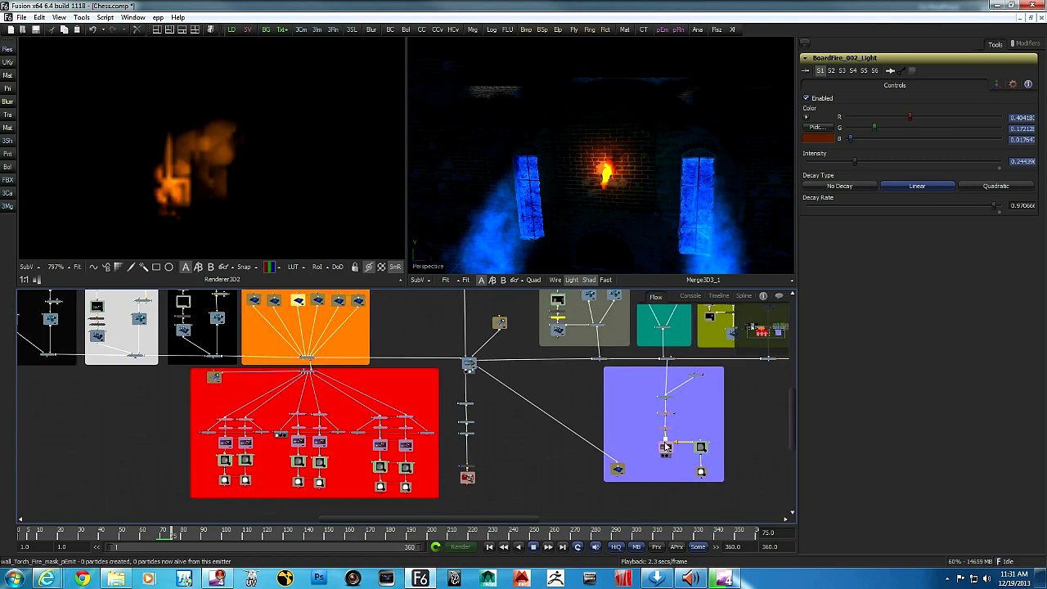
{"action": "left_click", "coordinate": [667, 448]}
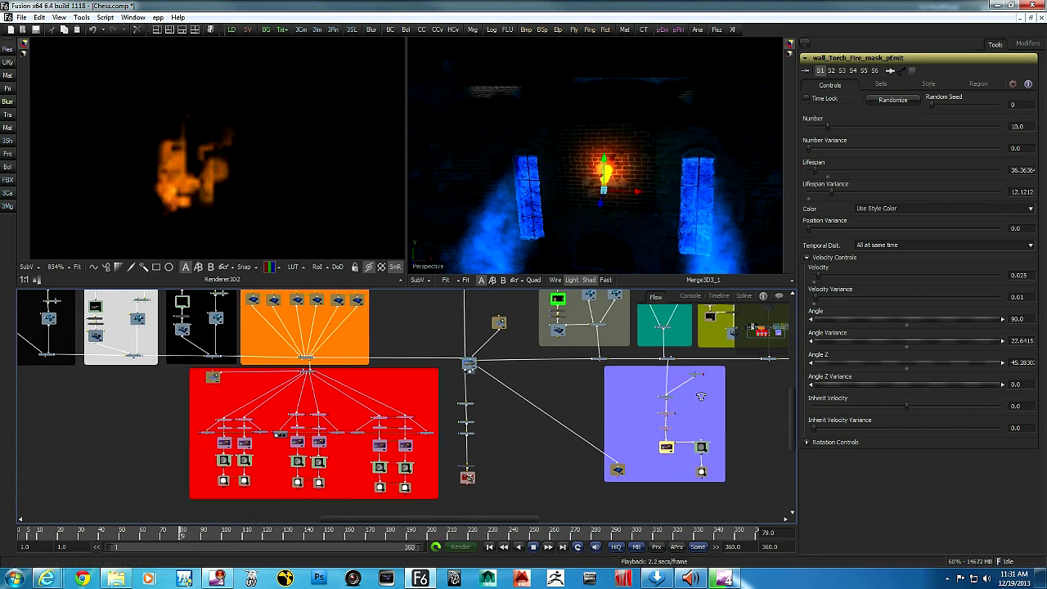
Load wall_Torch_Fire_Render into the first viewer and enlarge the torch flame.
{"action": "scroll", "coordinate": [696, 378], "scroll_direction": "up", "scroll_amount": 5}
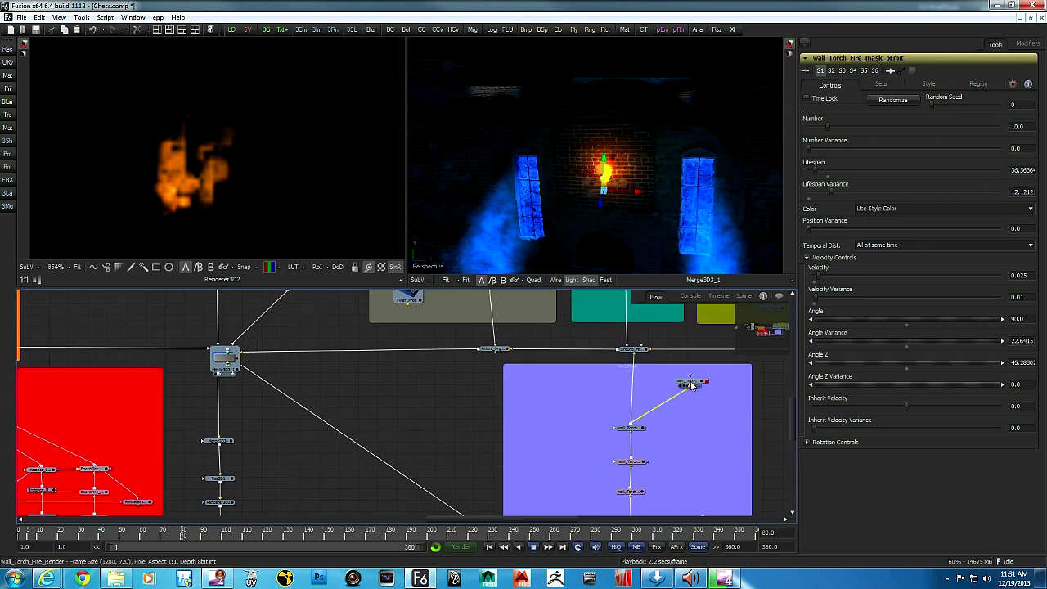
{"action": "left_click", "coordinate": [263, 185]}
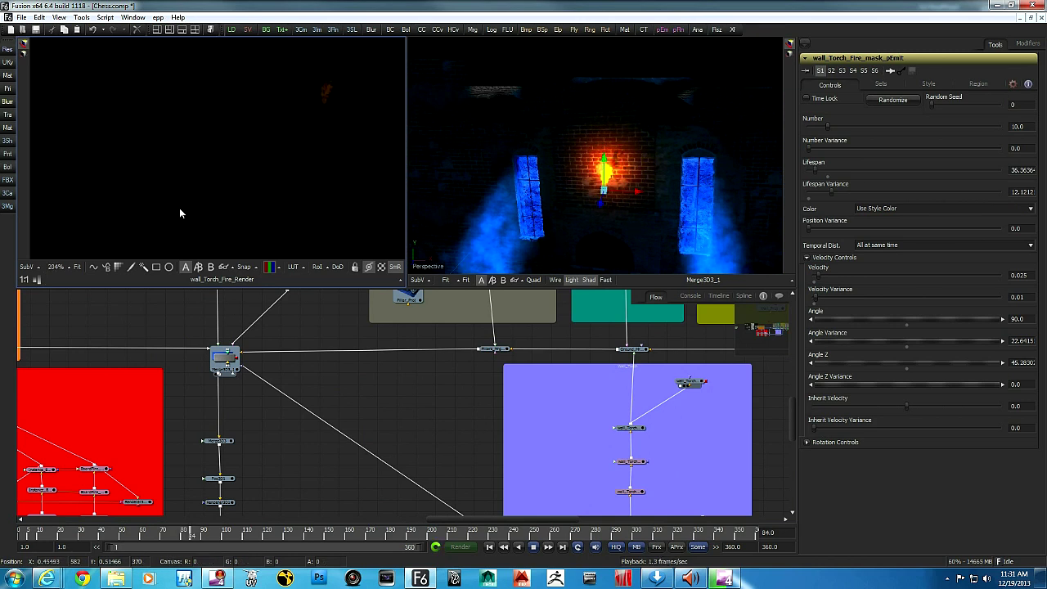
{"action": "left_click_drag", "start_coordinate": [197, 161], "coordinate": [356, 156]}
{"action": "left_click_drag", "start_coordinate": [300, 172], "coordinate": [204, 228]}
{"action": "scroll", "coordinate": [173, 170], "scroll_direction": "up", "scroll_amount": 1}
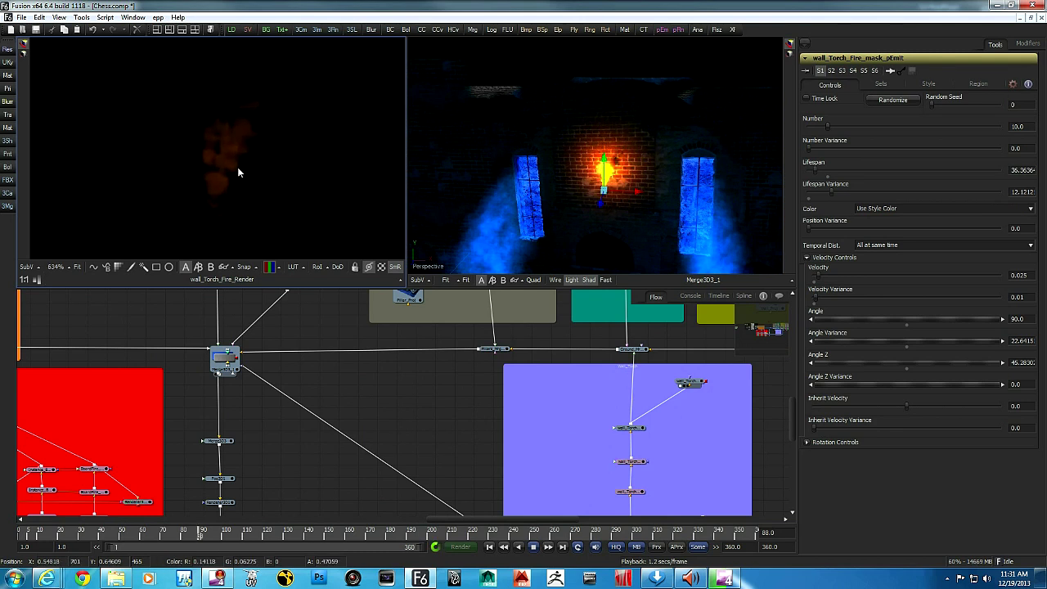
Examine the colour and intensity controls of wall_Torch_Fire_light while the composition plays.
{"action": "left_click_drag", "start_coordinate": [487, 396], "coordinate": [581, 311]}
{"action": "left_click", "coordinate": [627, 487]}
{"action": "left_click", "coordinate": [626, 491]}
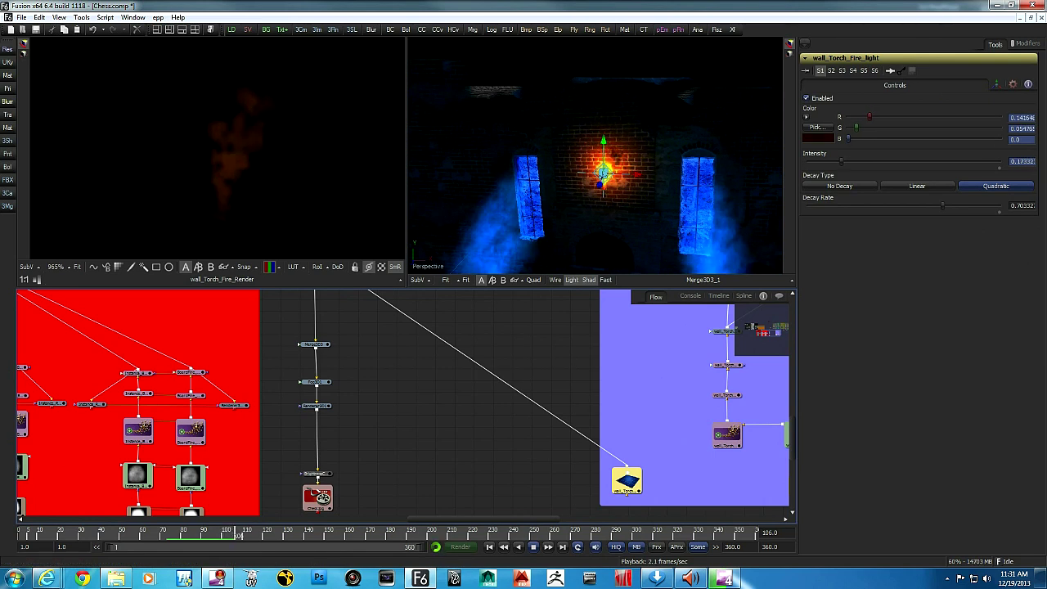
Examine the smoke_001_Mask settings and the image width and height of the smoke_001_FN noise in the smoke group.
{"action": "left_click_drag", "start_coordinate": [645, 368], "coordinate": [393, 454]}
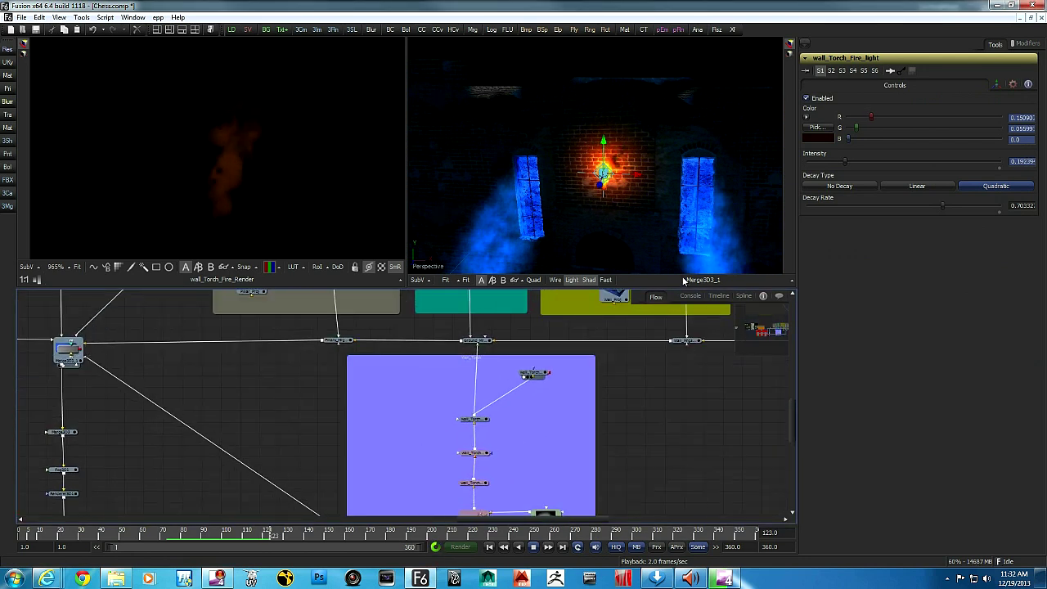
{"action": "left_click_drag", "start_coordinate": [705, 410], "coordinate": [531, 470]}
{"action": "left_click_drag", "start_coordinate": [746, 424], "coordinate": [751, 502]}
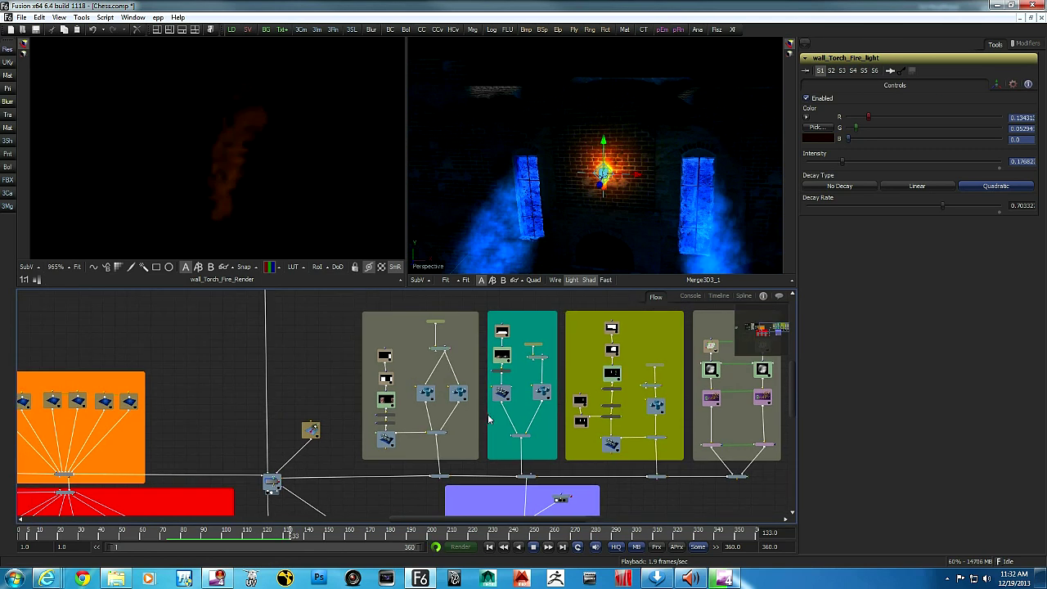
{"action": "left_click_drag", "start_coordinate": [689, 422], "coordinate": [605, 443]}
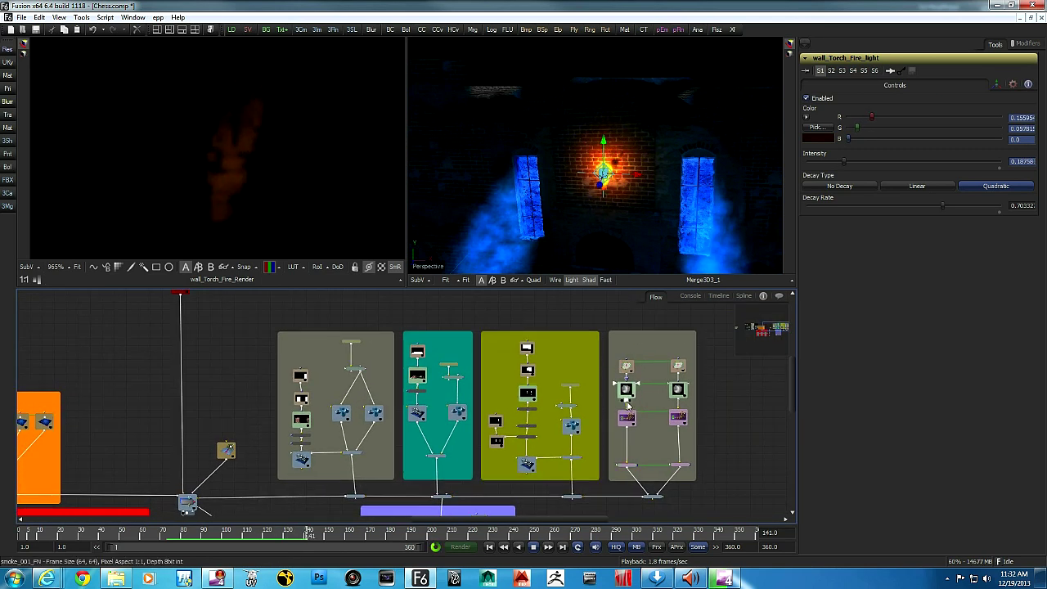
{"action": "left_click", "coordinate": [627, 370]}
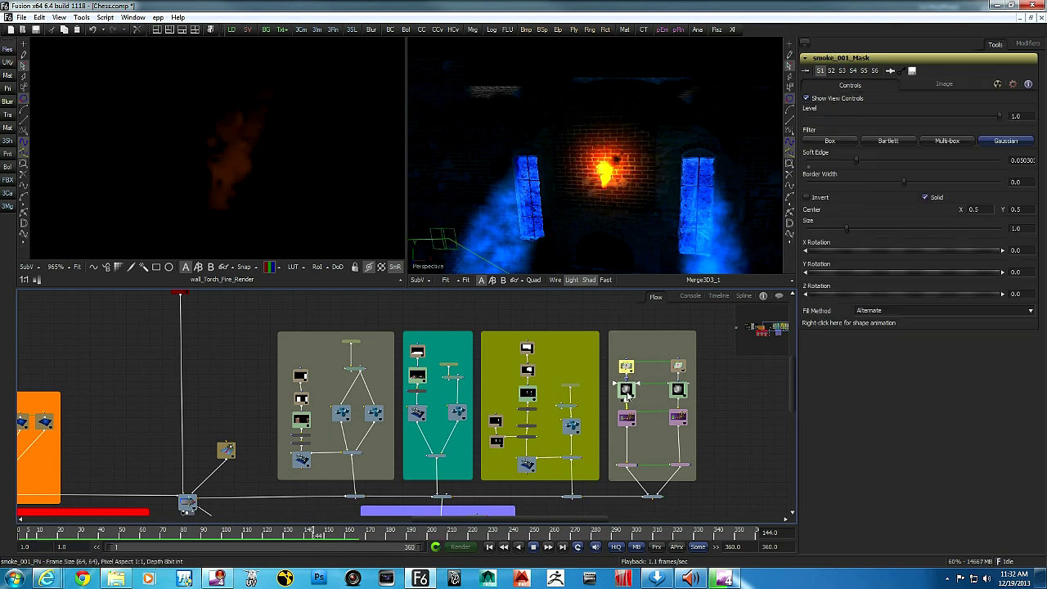
{"action": "left_click", "coordinate": [626, 390]}
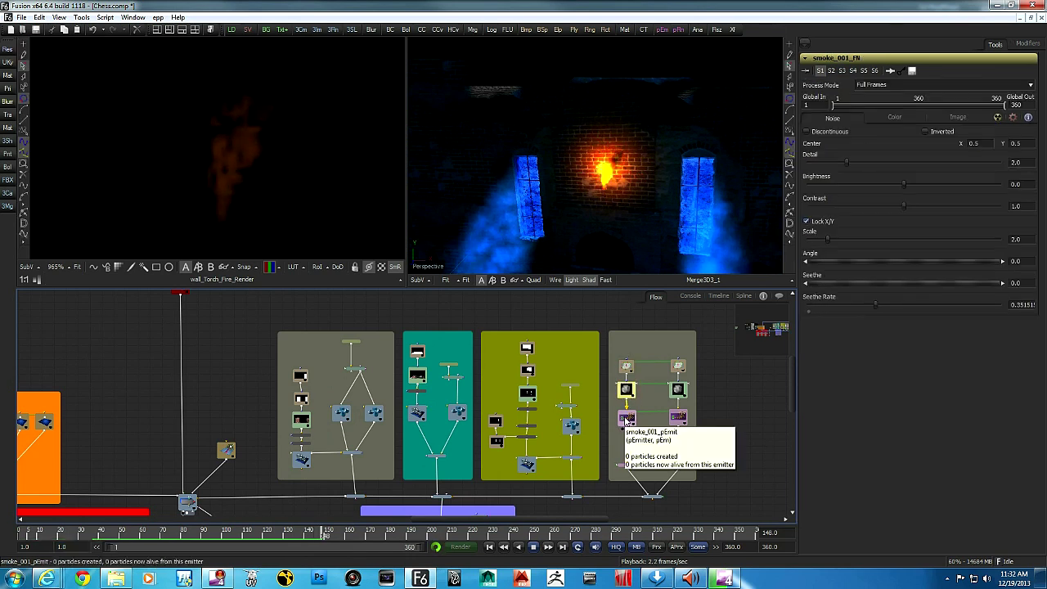
{"action": "left_click", "coordinate": [958, 119]}
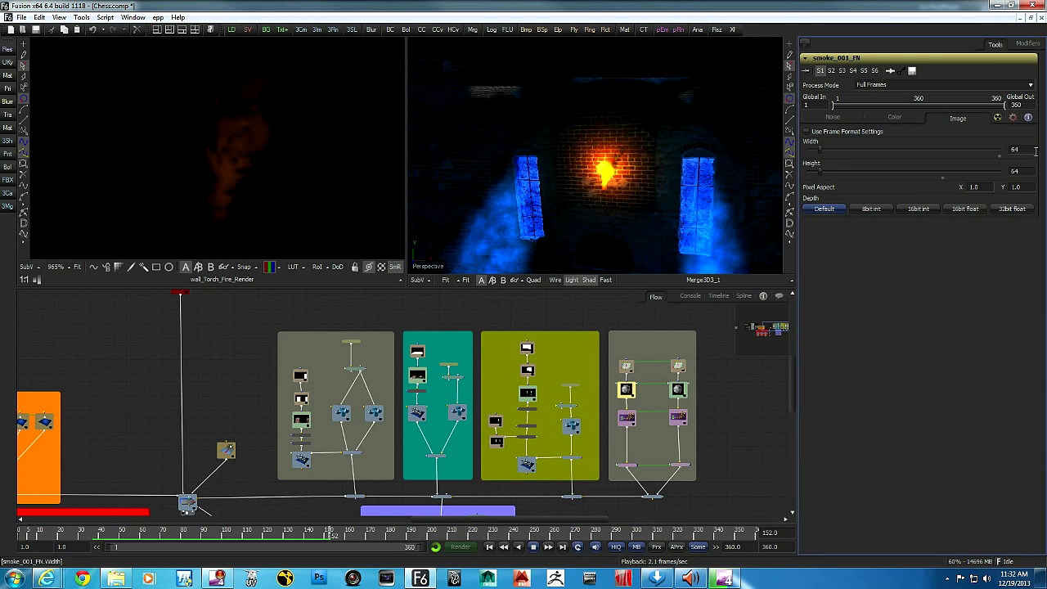
Compare smoke_001_pEmit with Instance_smoke_001a_pEmit, and check the Deinstance option for the instance's region rotation without applying it.
{"action": "left_click", "coordinate": [626, 420]}
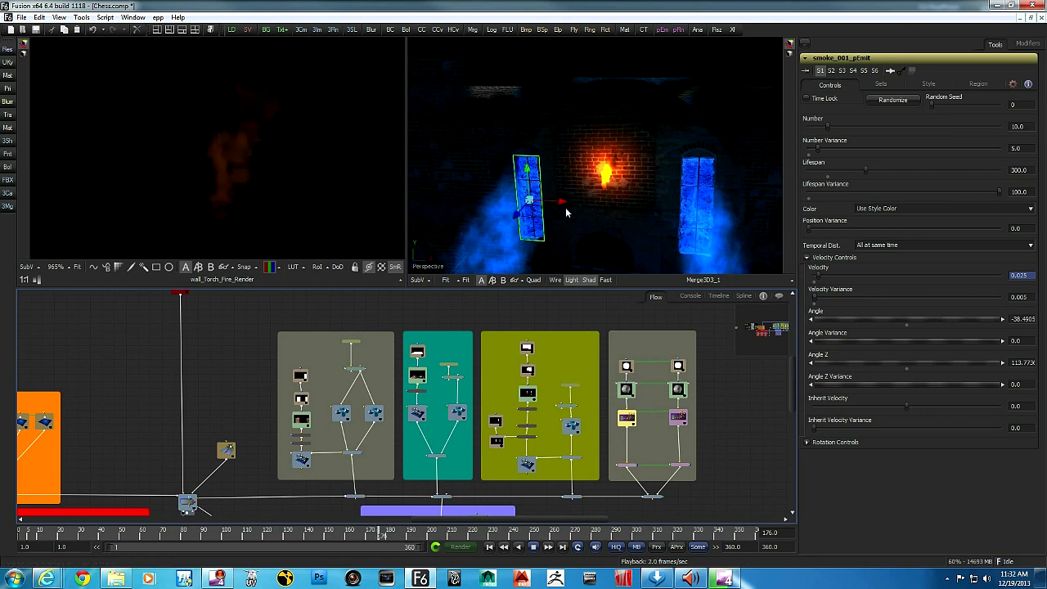
{"action": "left_click", "coordinate": [678, 419]}
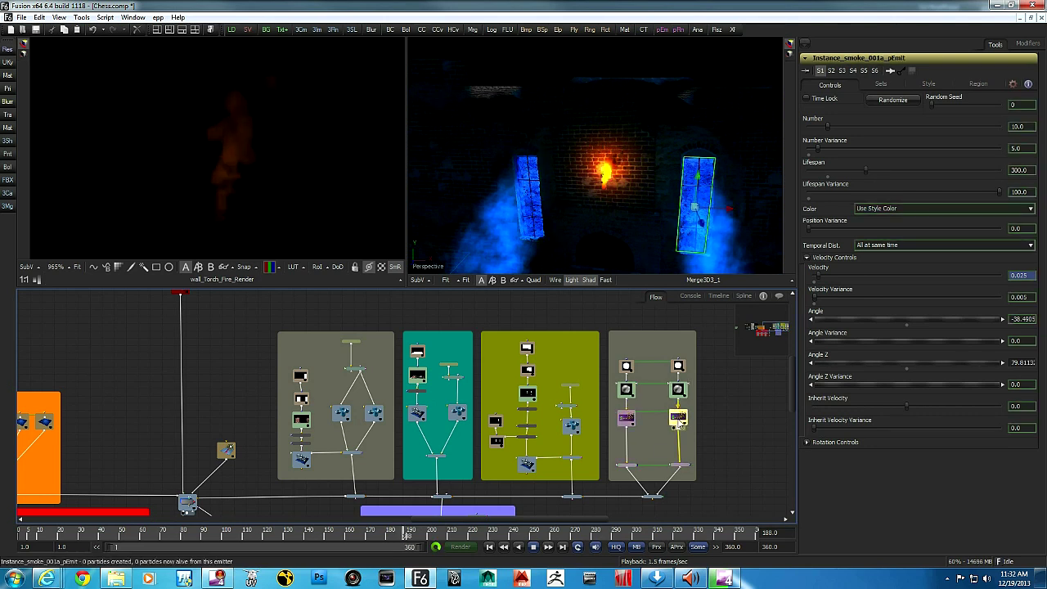
{"action": "left_click", "coordinate": [978, 84]}
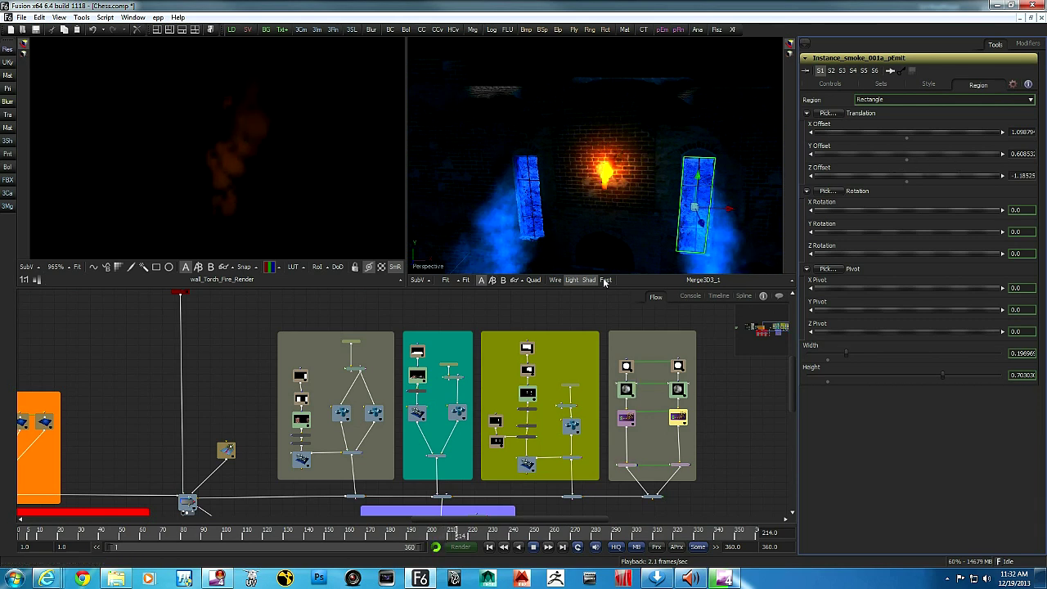
{"action": "right_click", "coordinate": [898, 208]}
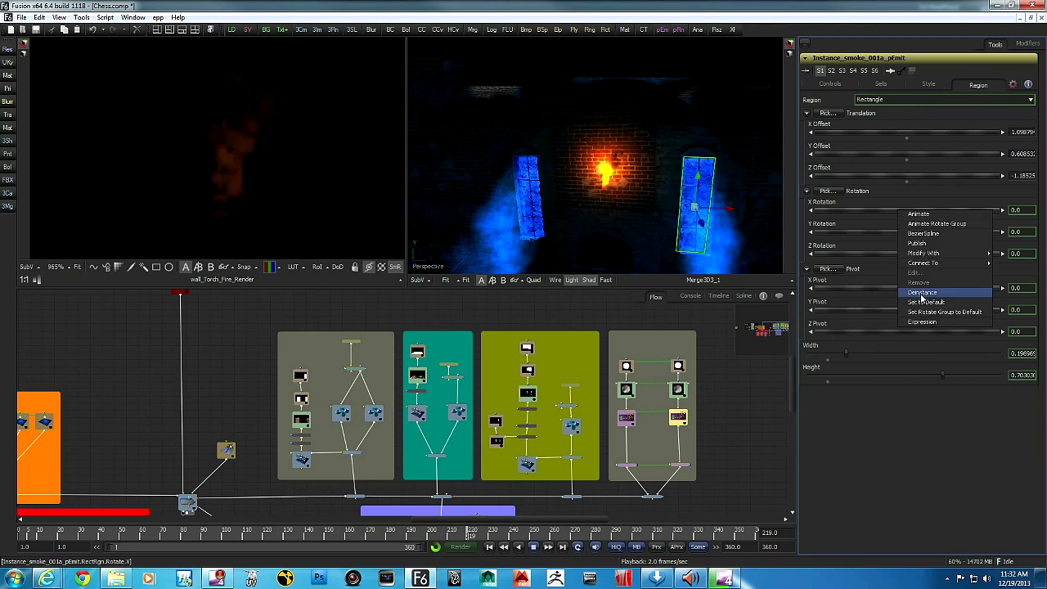
{"action": "left_click", "coordinate": [848, 188]}
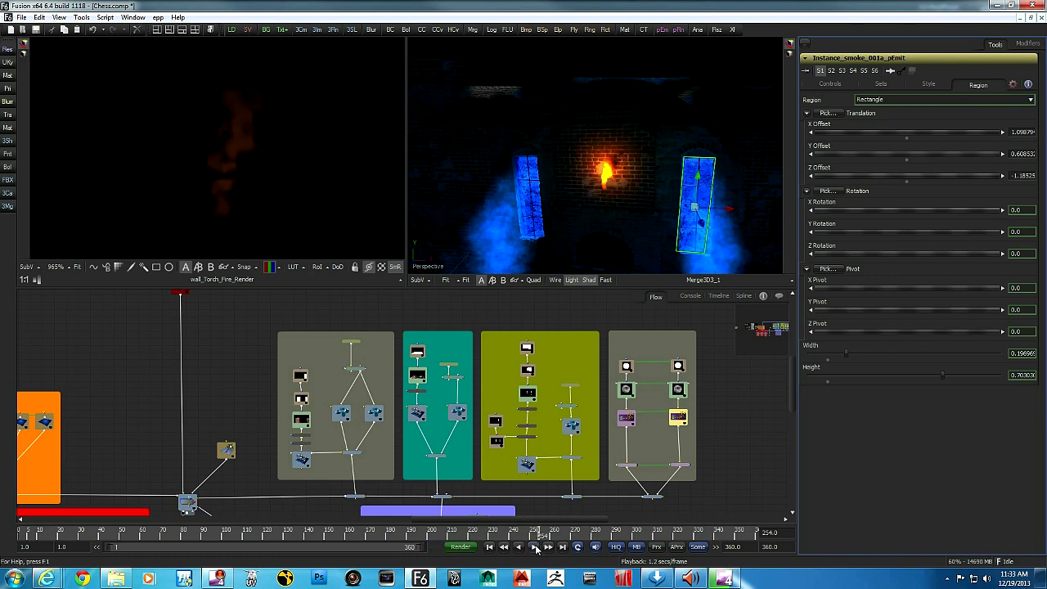
Stop playback, then load the rendered Chess####.jpg sequence from Loader3 into the first viewer and Ground_Image_1 into the second.
{"action": "left_click", "coordinate": [535, 547]}
{"action": "left_click_drag", "start_coordinate": [258, 477], "coordinate": [450, 366]}
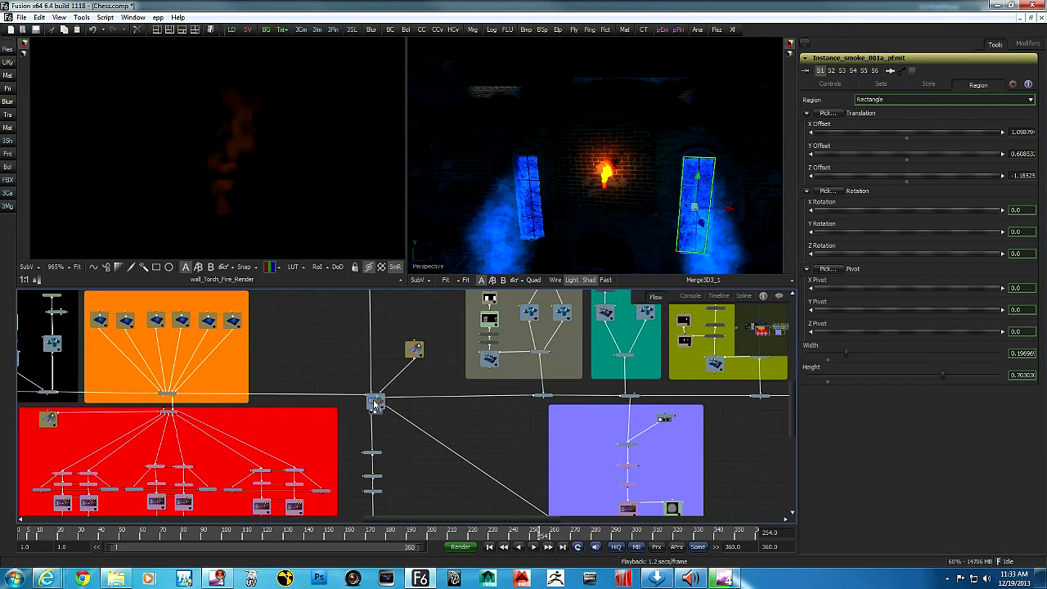
{"action": "left_click_drag", "start_coordinate": [315, 459], "coordinate": [550, 362]}
{"action": "left_click_drag", "start_coordinate": [154, 472], "coordinate": [419, 509]}
{"action": "left_click_drag", "start_coordinate": [351, 447], "coordinate": [541, 517]}
{"action": "left_click_drag", "start_coordinate": [310, 412], "coordinate": [253, 195]}
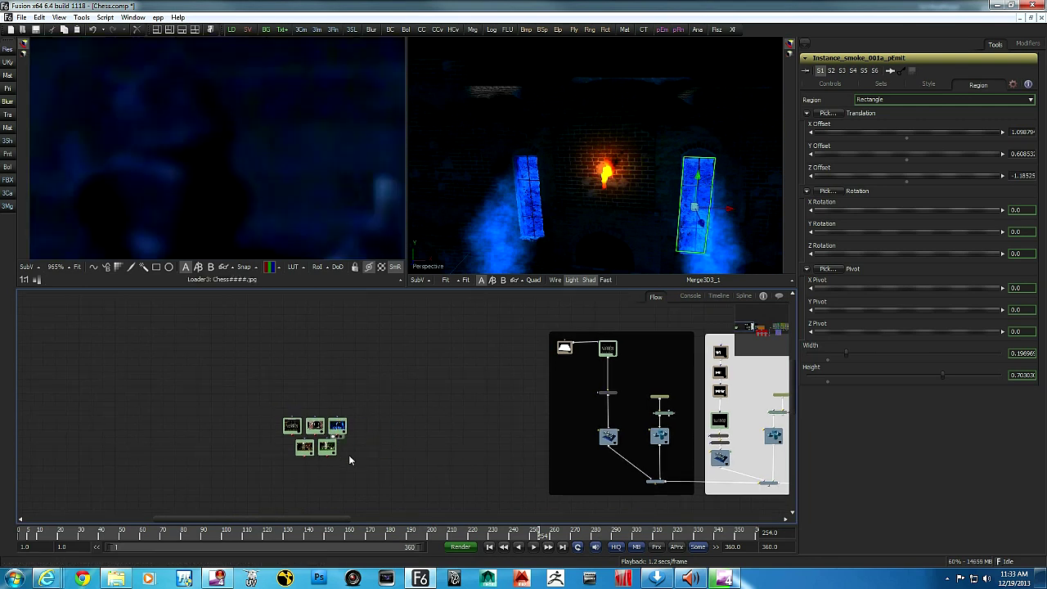
{"action": "left_click_drag", "start_coordinate": [538, 272], "coordinate": [631, 188]}
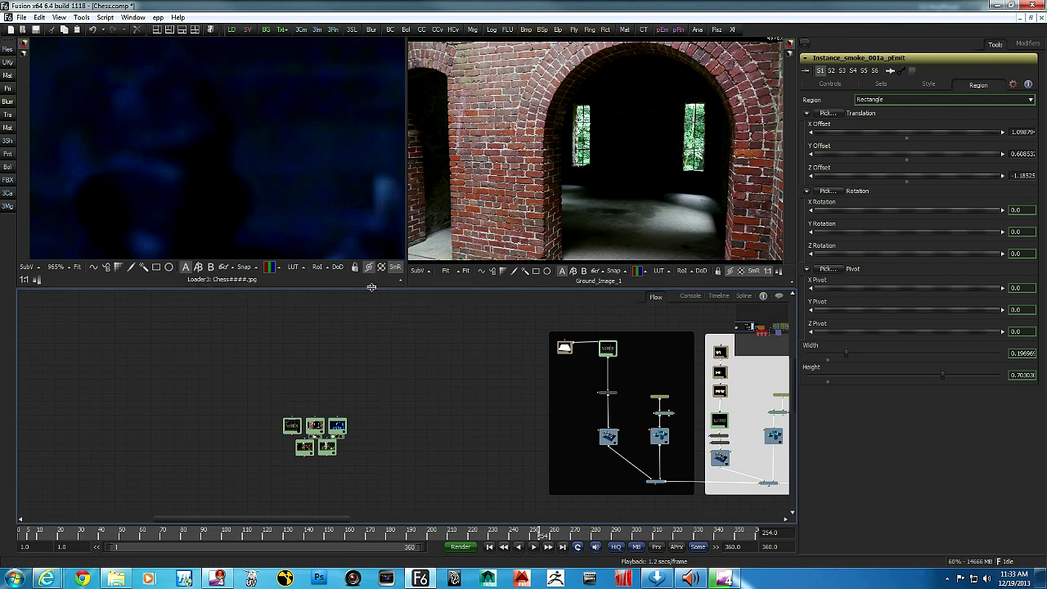
Enlarge the first viewer and play the rendered chess sequence with the whole frame in view.
{"action": "left_click_drag", "start_coordinate": [369, 288], "coordinate": [372, 353]}
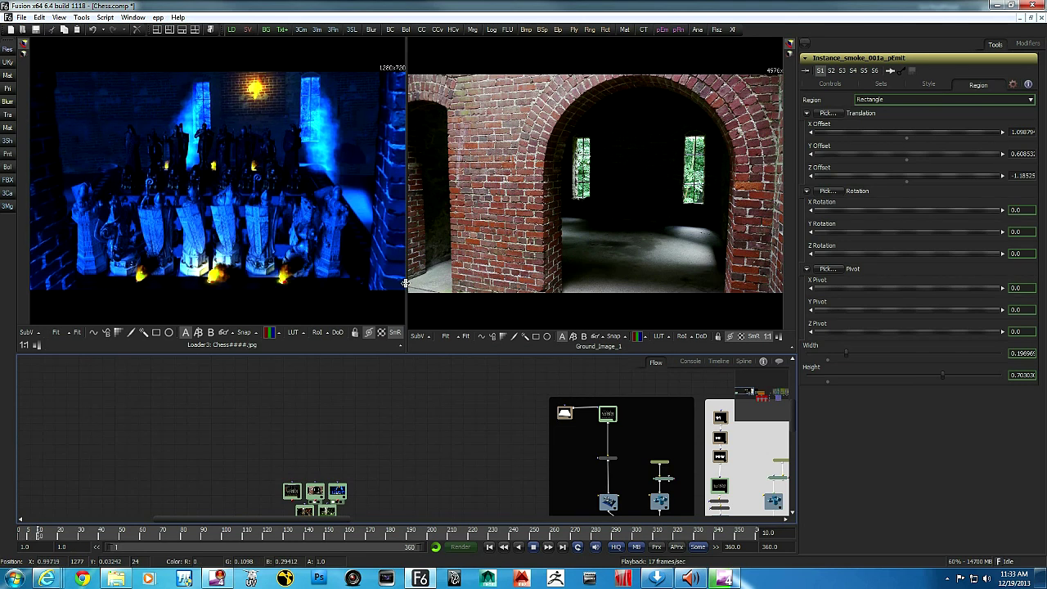
{"action": "left_click_drag", "start_coordinate": [405, 286], "coordinate": [548, 284]}
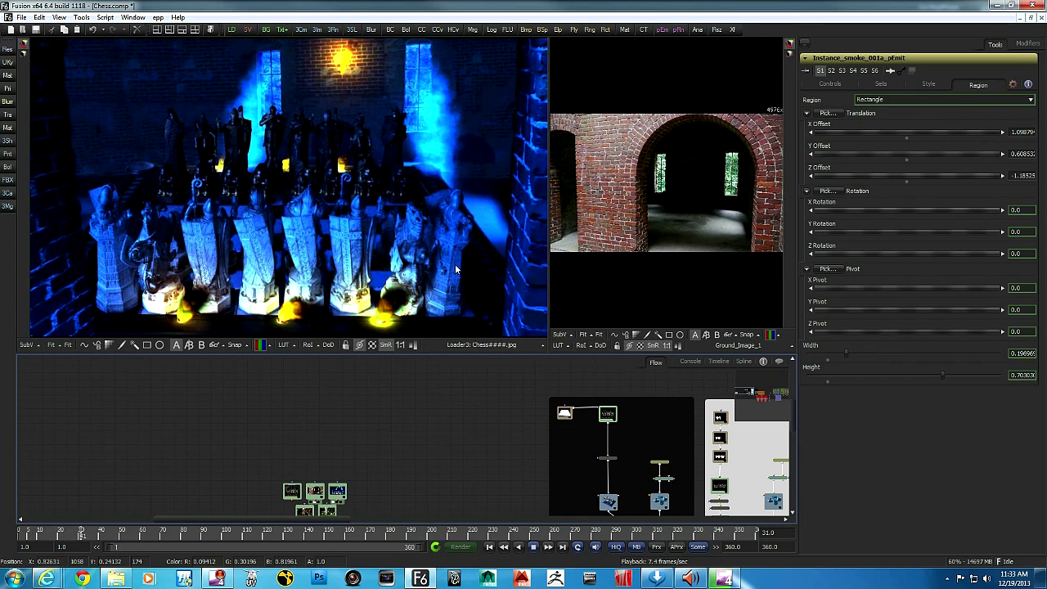
{"action": "scroll", "coordinate": [422, 272], "scroll_direction": "down", "scroll_amount": 1}
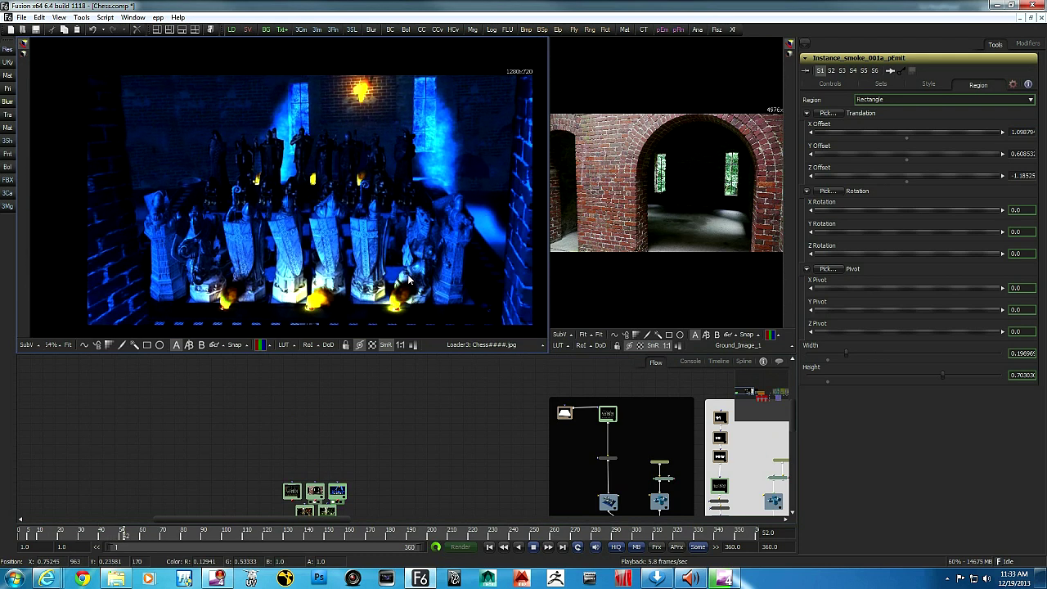